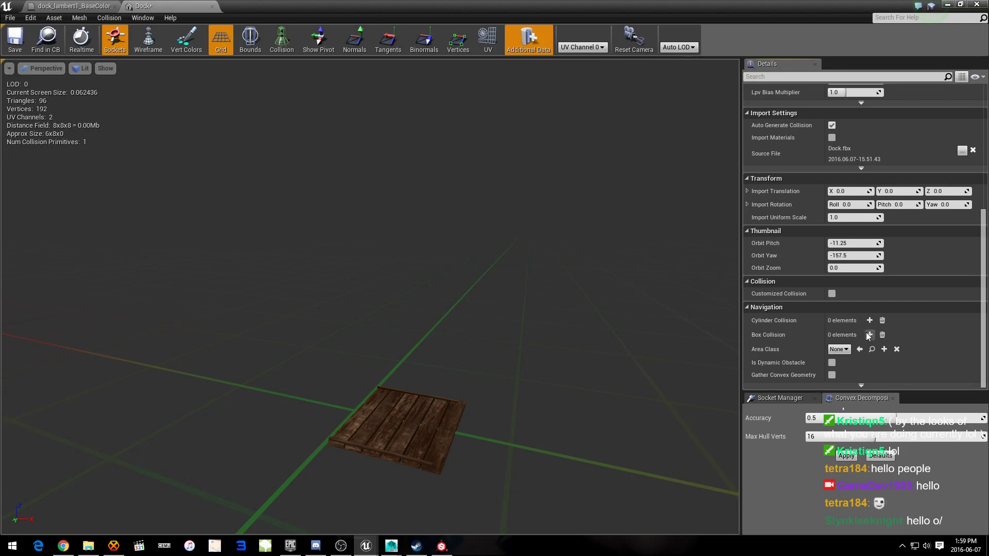
Step: Set the Dock mesh's LOD Group to LevelArchitecture and apply the change
scroll(868, 335, "up", 5)
scroll(868, 332, "up", 5)
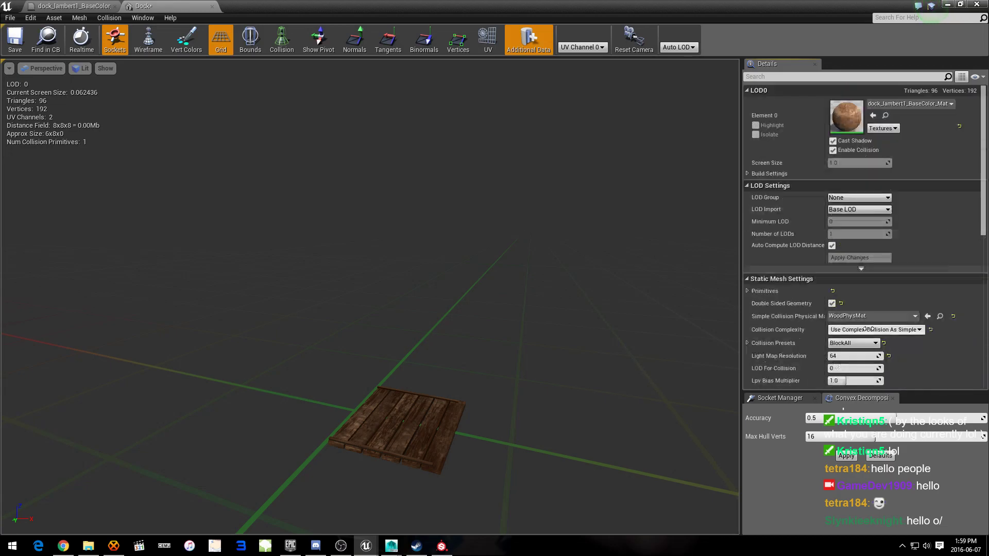
left_click(839, 198)
left_click(847, 213)
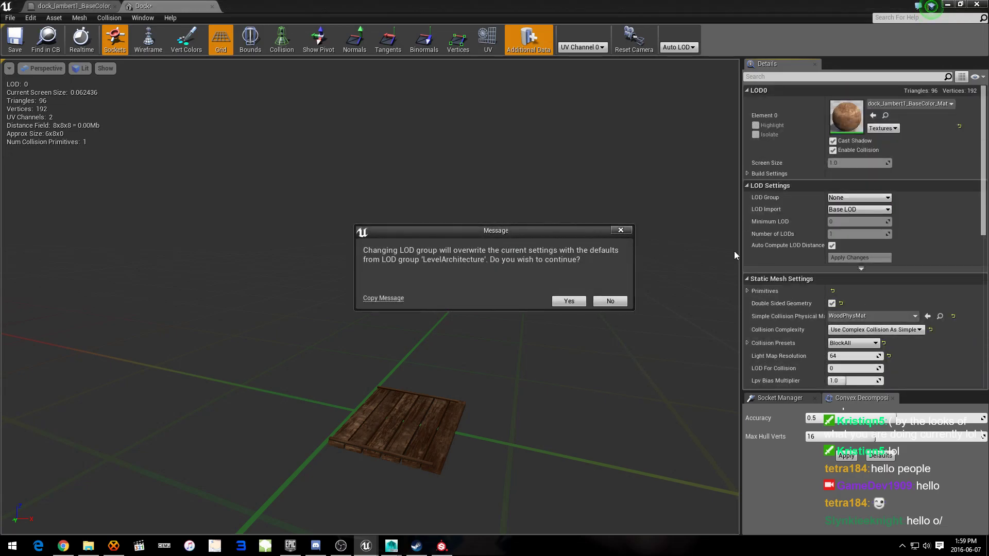
left_click(574, 304)
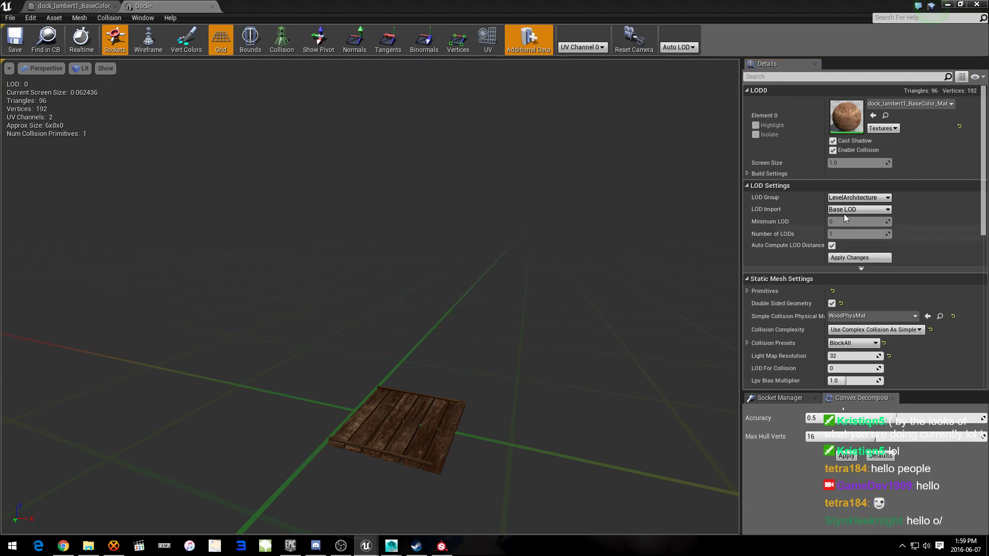
left_click(853, 260)
Step: Enable Use Full Precision UVs in Build Settings, apply it, and save the Dock mesh
scroll(852, 258, "down", 1)
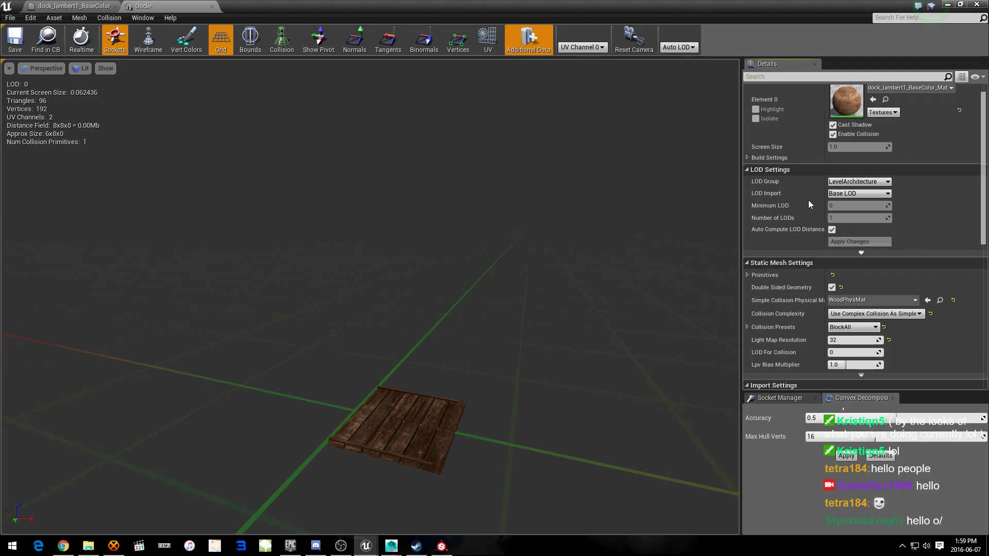
left_click(748, 157)
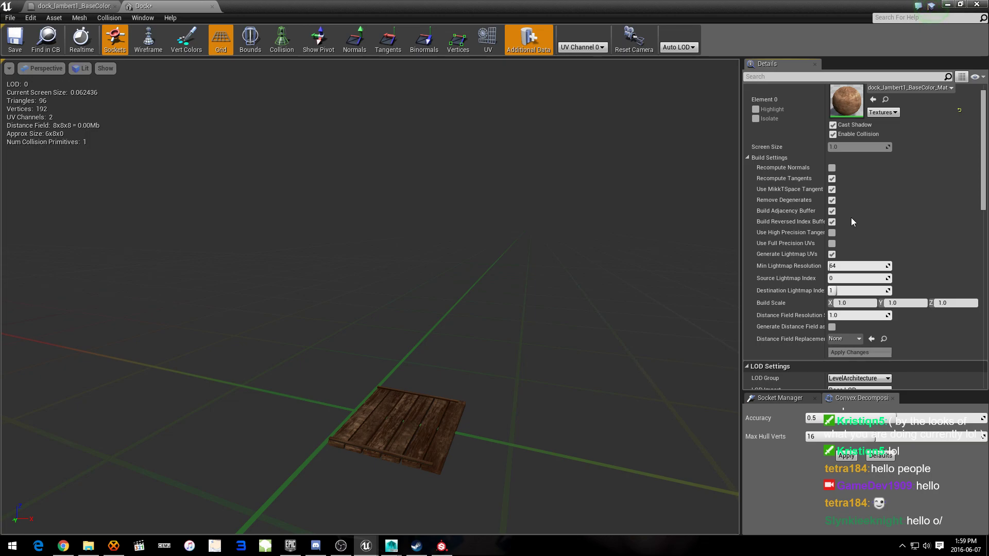
left_click(832, 242)
left_click(864, 363)
left_click(863, 353)
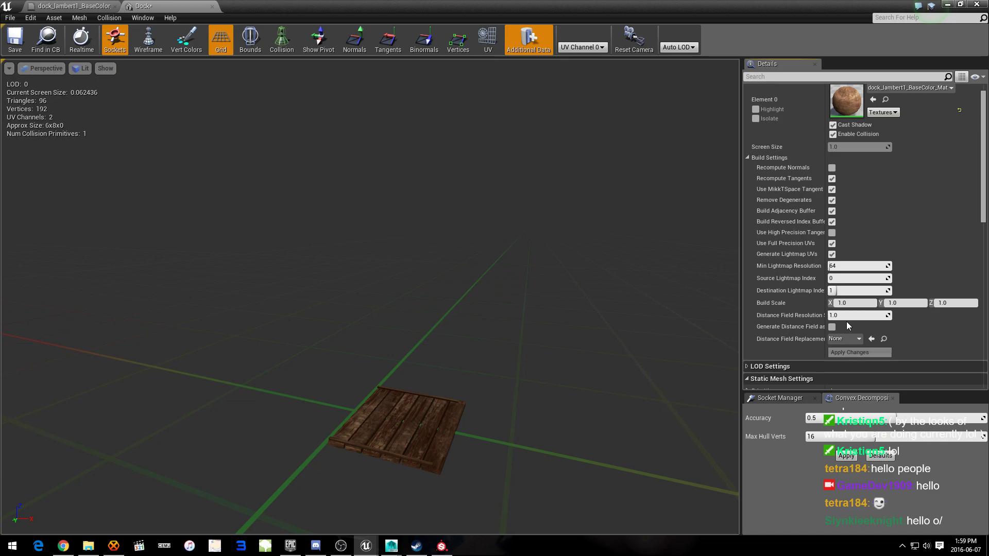
scroll(846, 322, "down", 3)
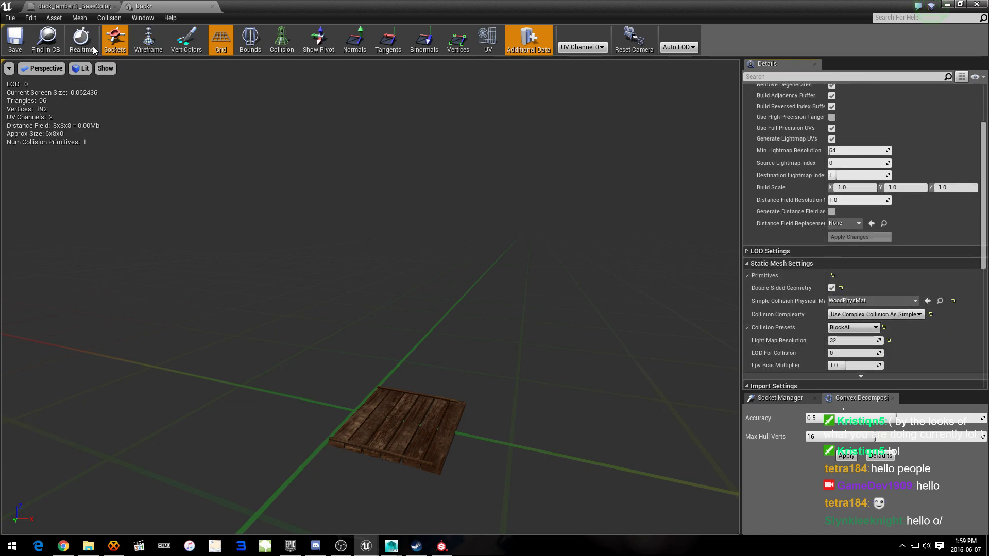
key("ctrl+s")
scroll(419, 405, "down", 5)
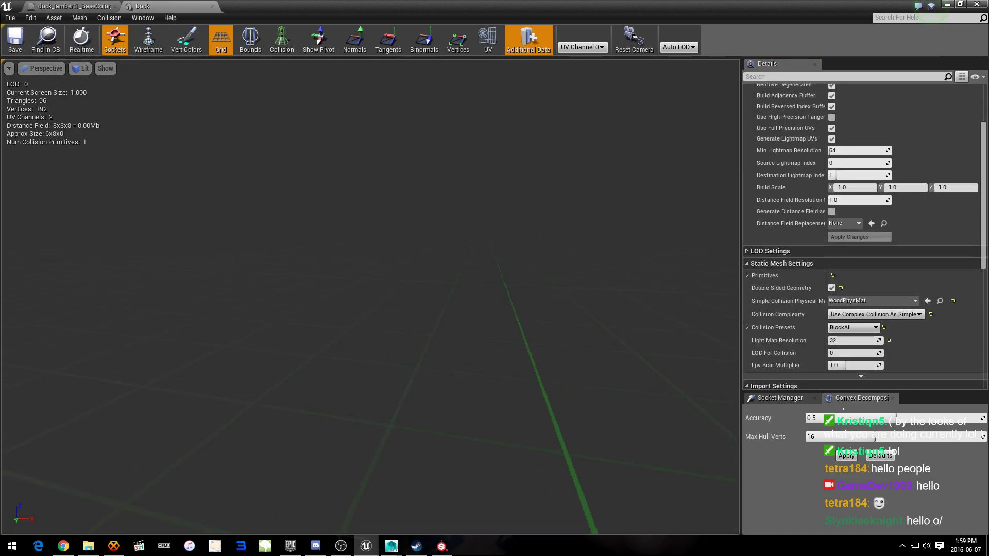
Step: Close the Dock mesh editor, select the ocean actor, and fly around the dock and waterfall
left_click(974, 4)
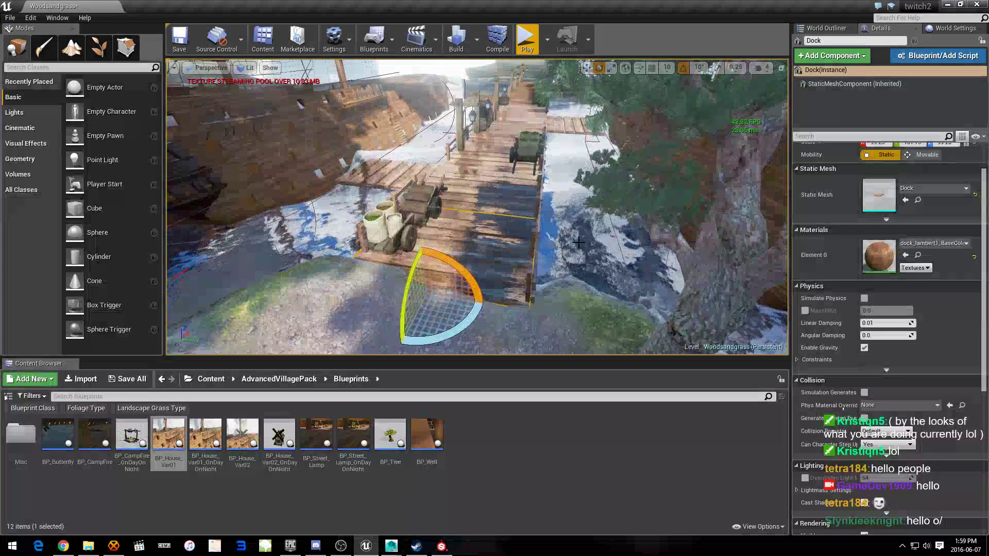
left_click(571, 225)
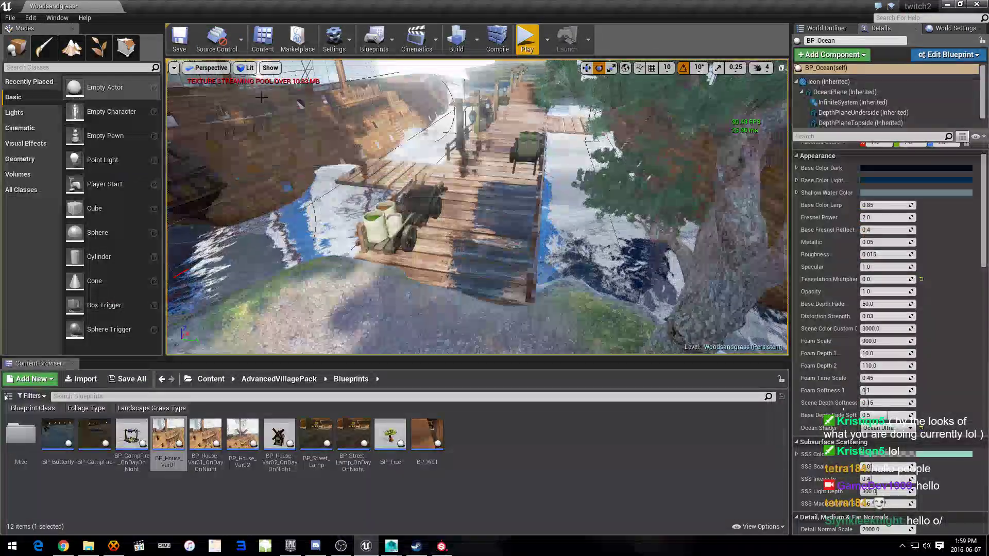
right_click_drag(592, 129, 515, 134)
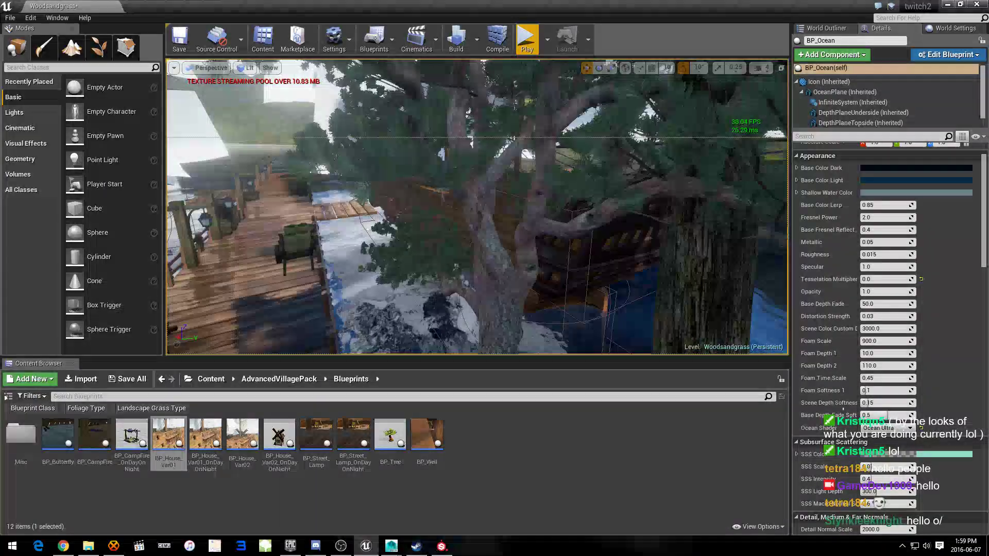
right_click_drag(477, 206, 477, 206)
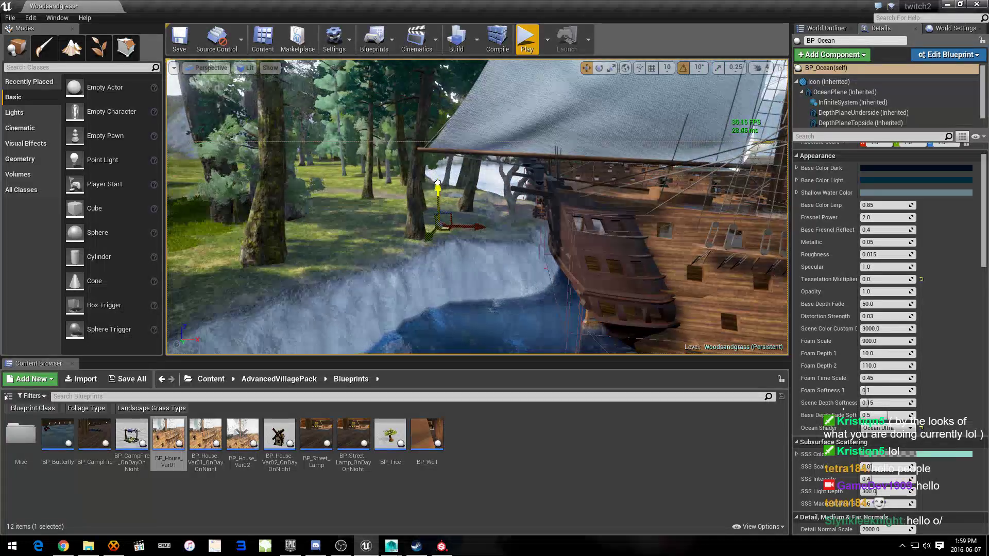
right_click_drag(477, 206, 477, 206)
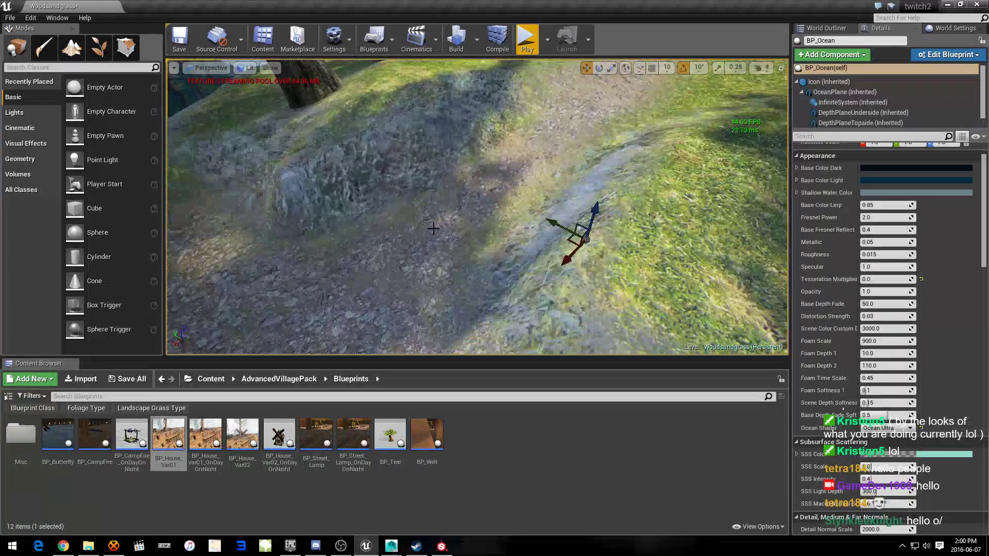
left_click_drag(594, 210, 592, 230)
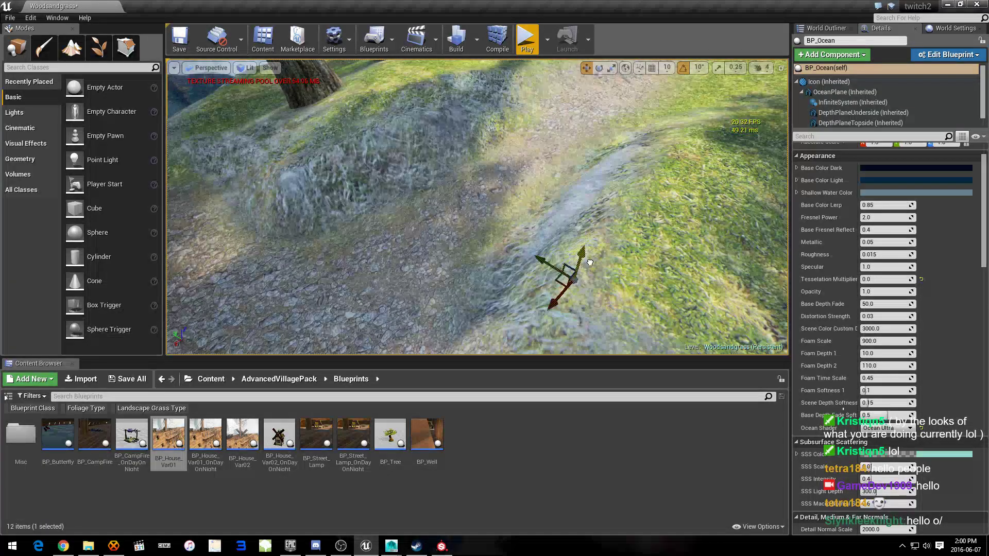
right_click_drag(590, 263, 592, 267)
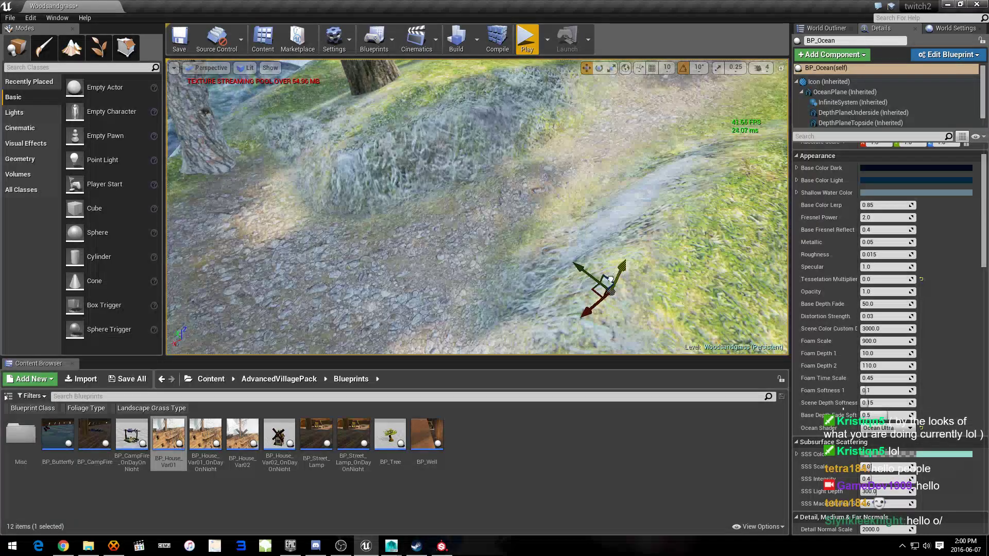
right_click_drag(592, 267, 592, 267)
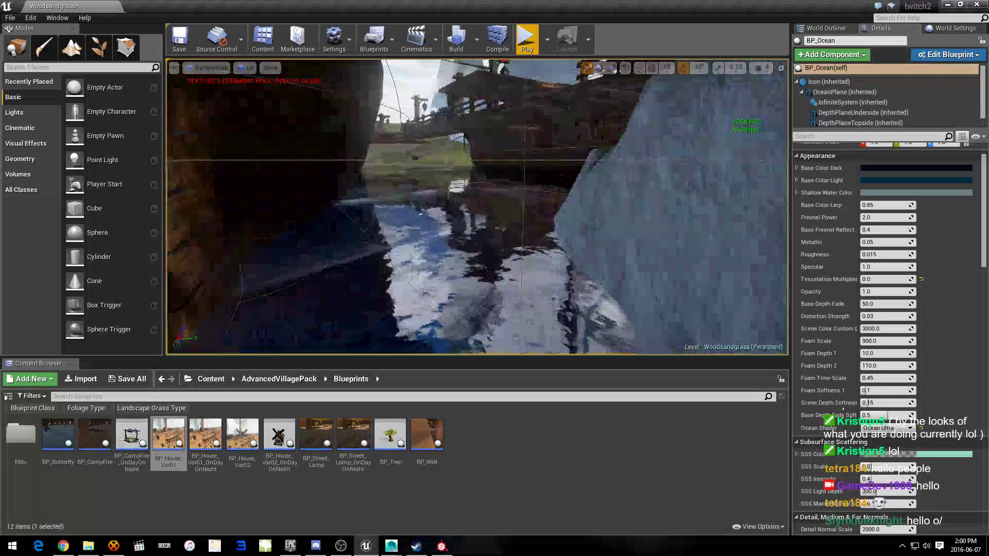
right_click_drag(312, 256, 451, 294)
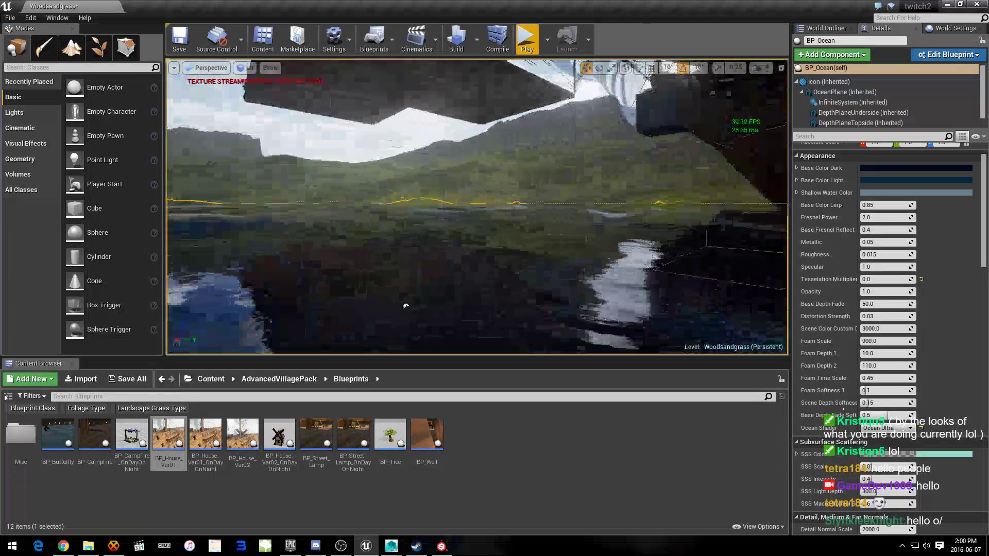
mouse_move(403, 302)
right_mouse_down()
mouse_move(432, 273)
mouse_move(432, 247)
mouse_move(360, 257)
mouse_move(360, 309)
mouse_move(360, 268)
mouse_move(371, 258)
mouse_move(370, 298)
right_mouse_up()
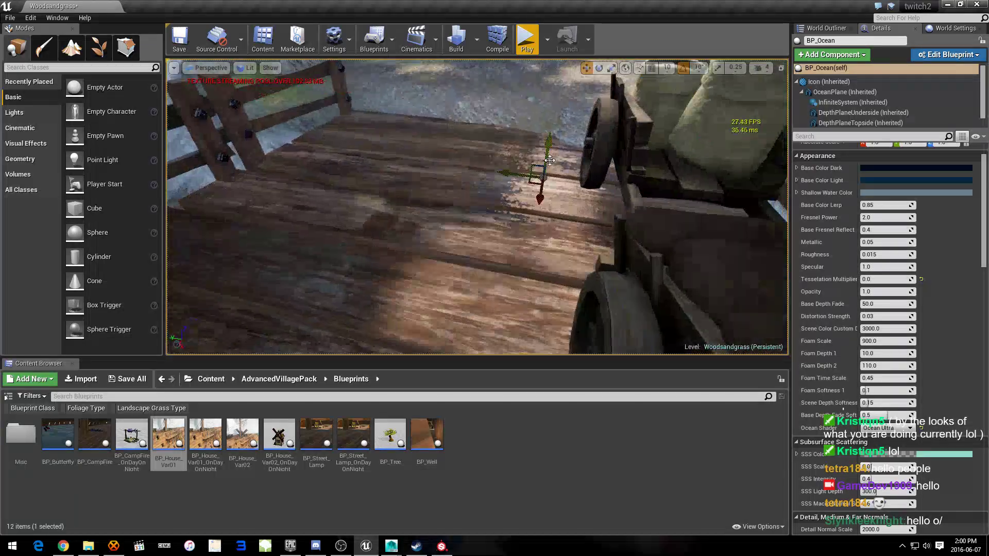
scroll(857, 116, "down", 1)
Step: Select the PlanarReflection component and open BP_Ocean in the Blueprint Editor
left_click(857, 117)
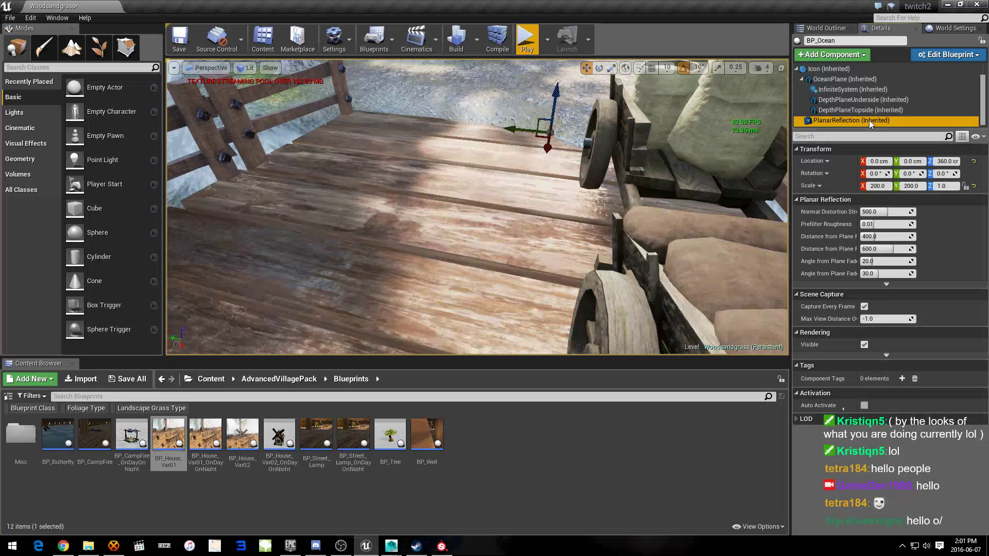
right_click(869, 120)
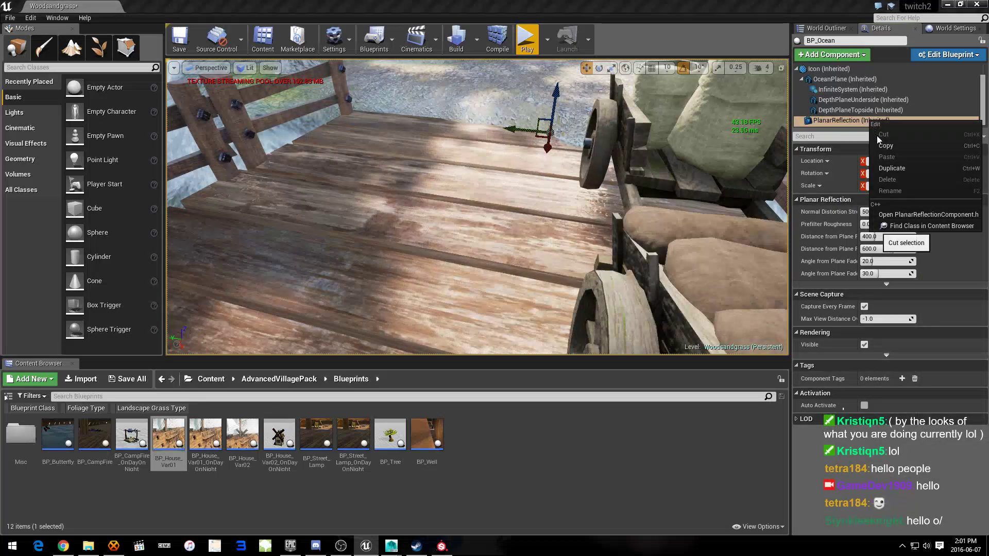
key("Escape")
left_click(948, 56)
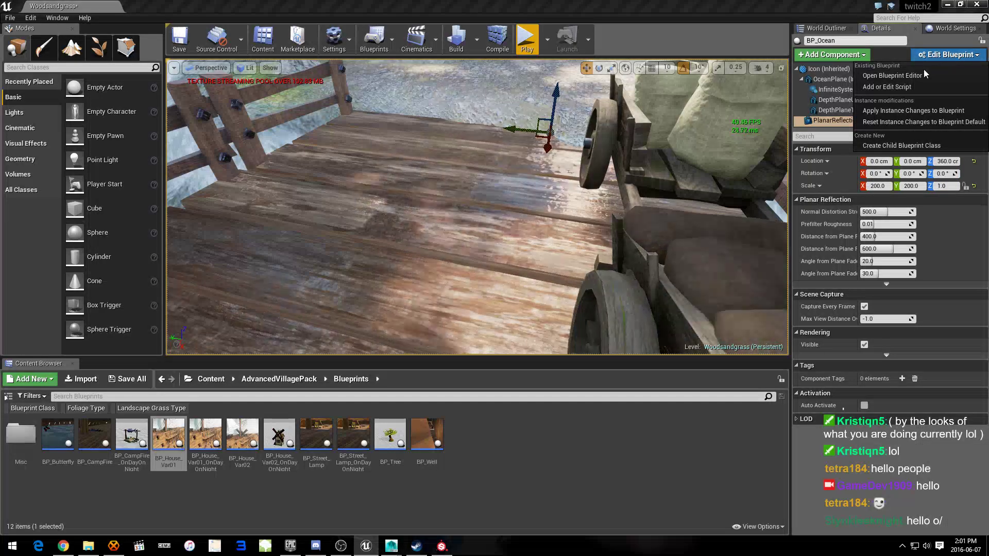
left_click(892, 75)
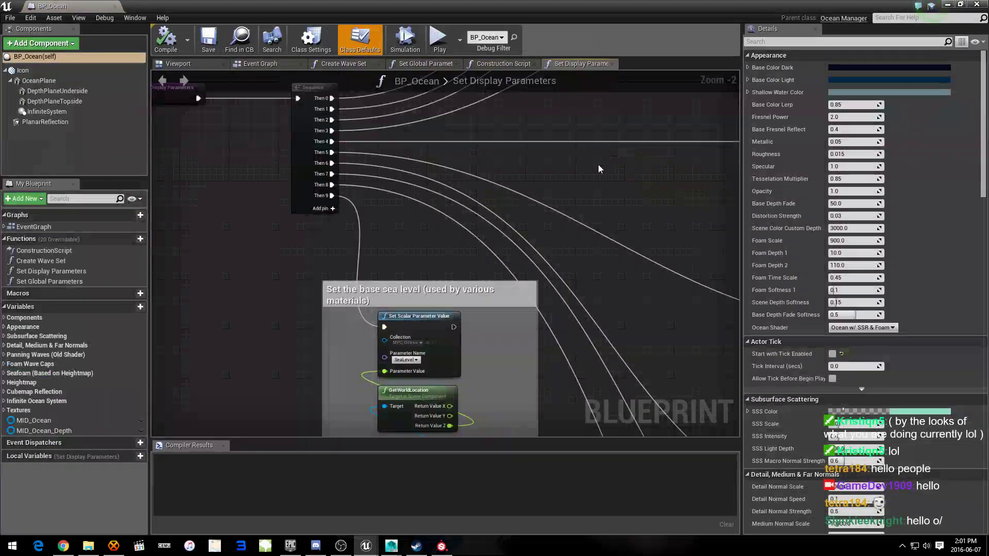
Step: Delete PlanarReflection from the blueprint's components and compile with F7
left_click(174, 65)
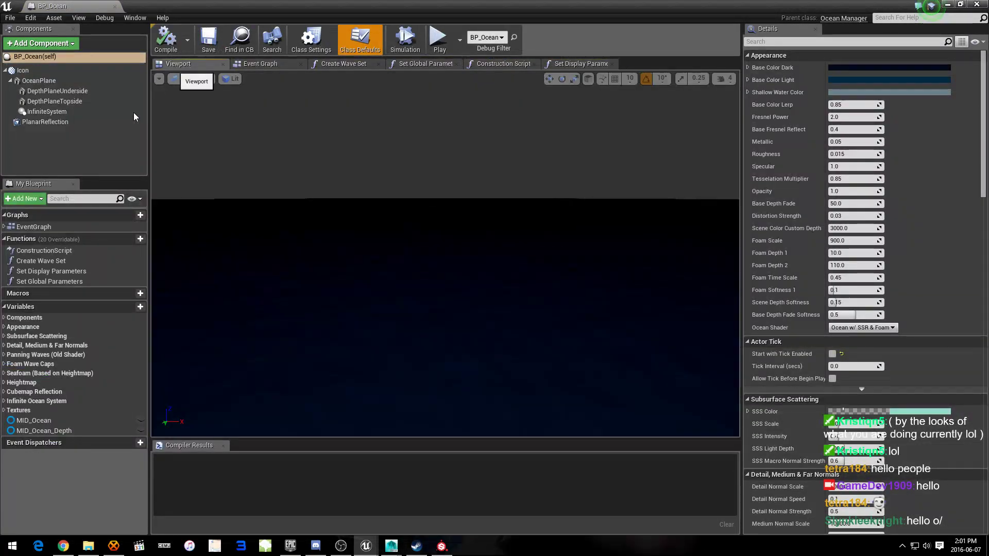
left_click(72, 122)
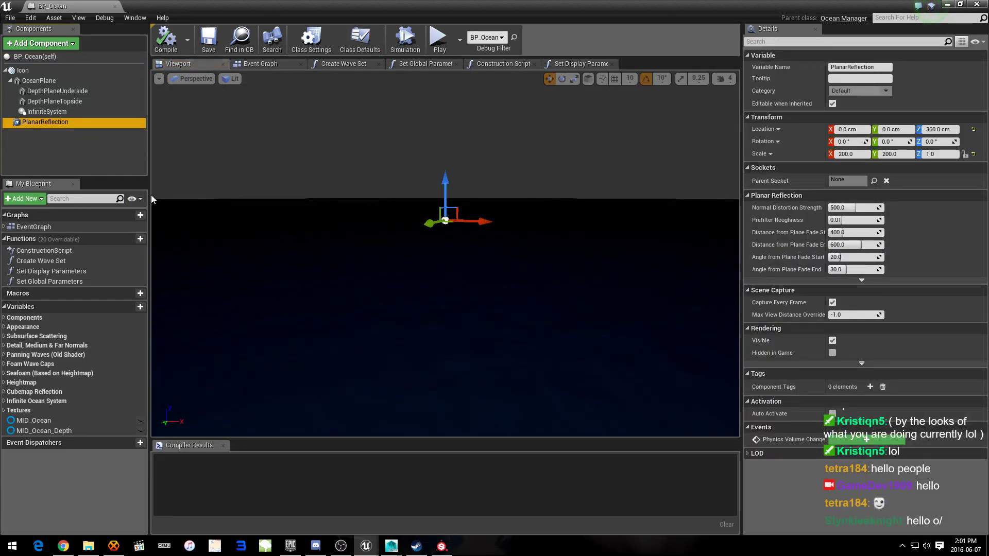
key("Delete")
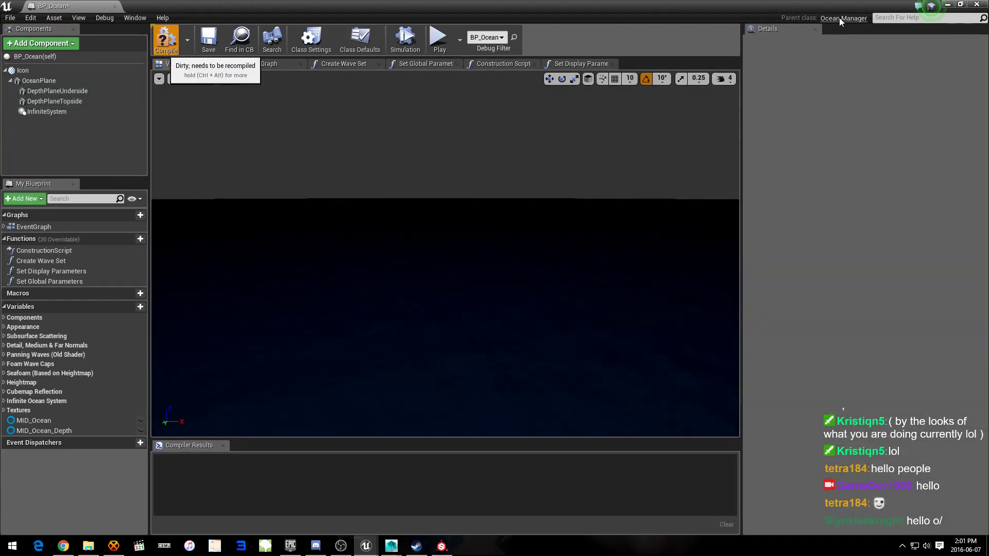
key("F7")
Step: Close the ocean blueprint editor and fly the viewport along the pier toward the cart
left_click(977, 5)
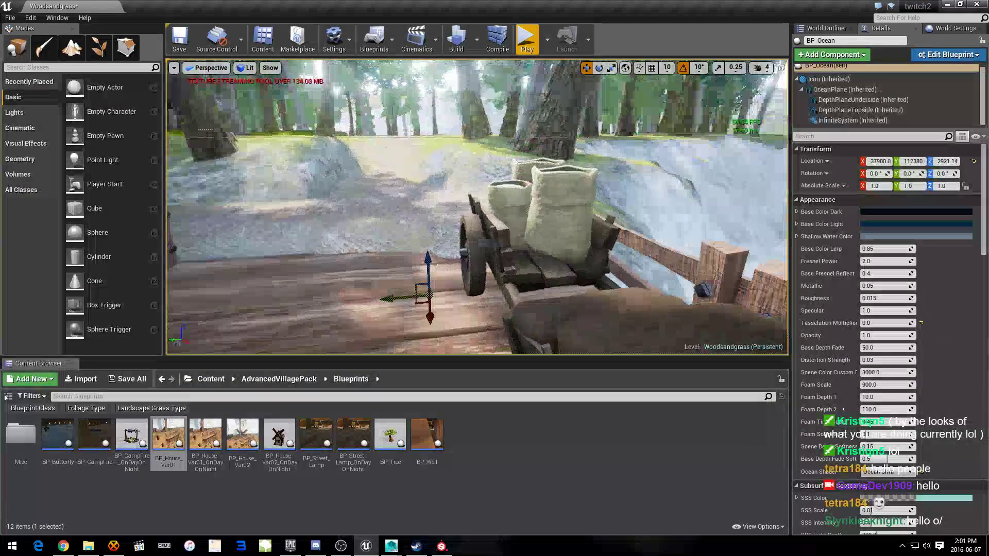
mouse_move(407, 234)
left_mouse_down()
mouse_move(420, 209)
mouse_move(423, 129)
mouse_move(433, 148)
left_mouse_up()
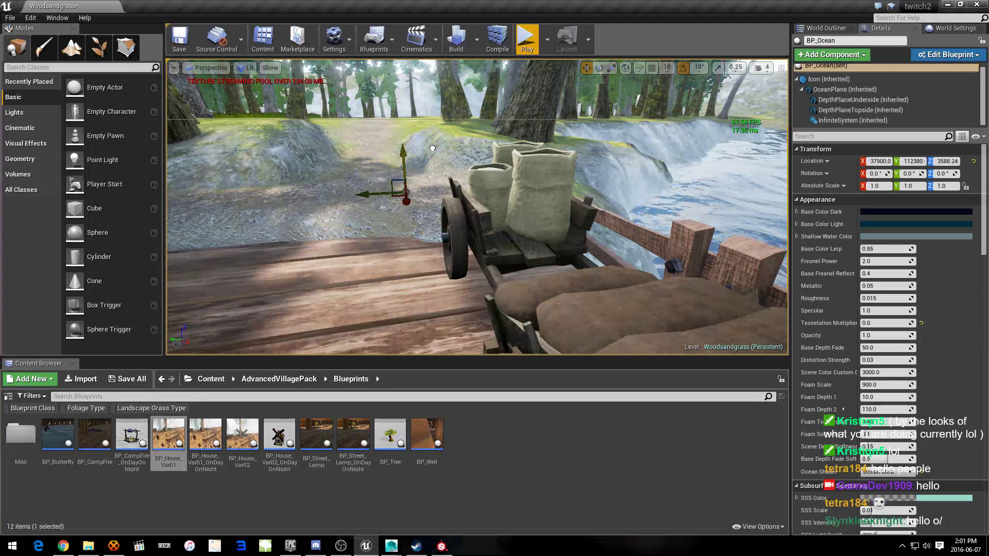
right_click_drag(433, 148, 433, 148)
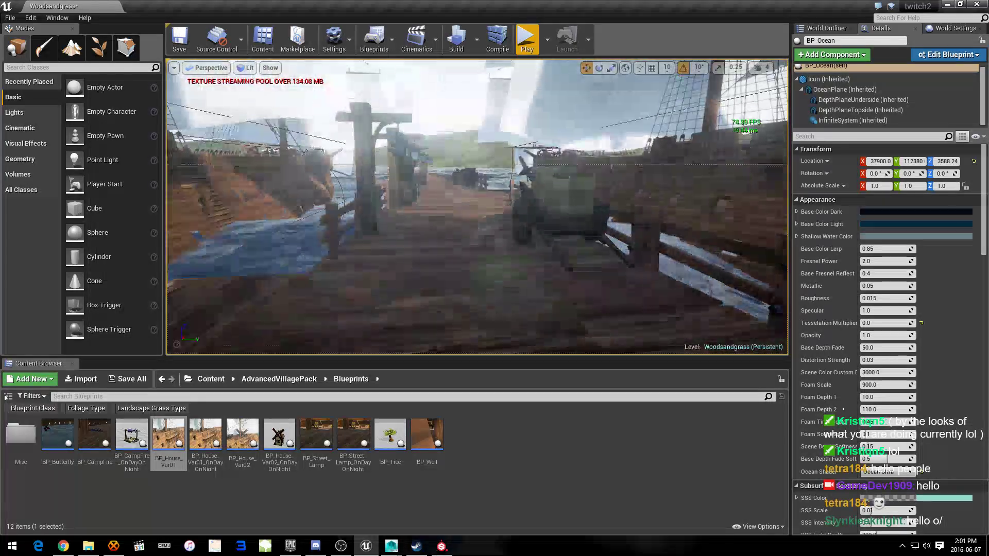
right_click_drag(511, 167, 510, 167)
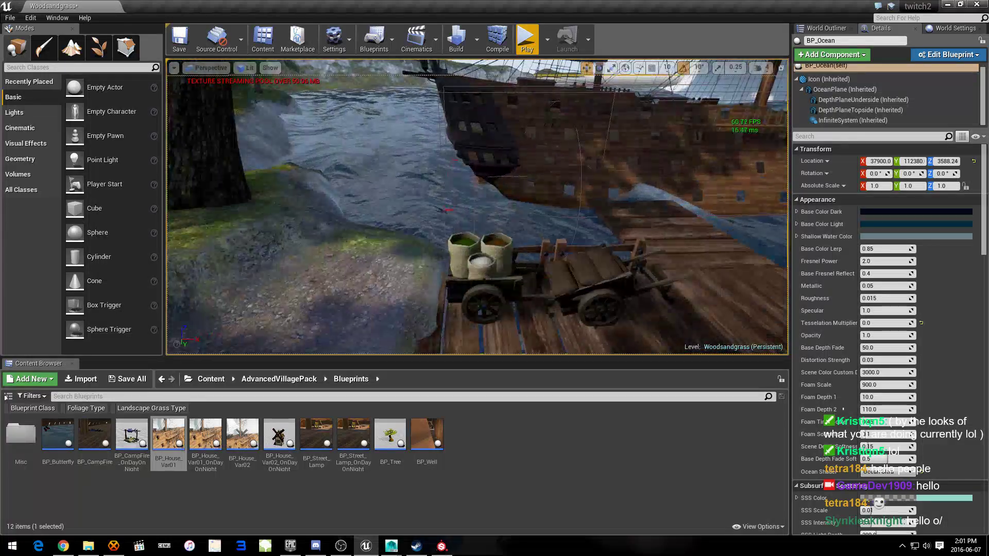
right_click_drag(601, 202, 600, 202)
key("Escape")
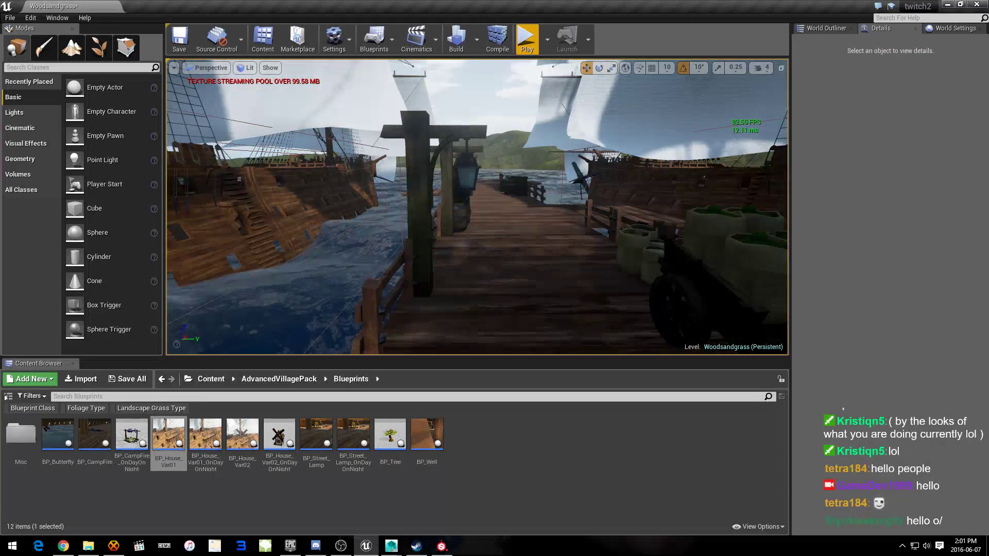
right_click_drag(550, 67, 550, 67)
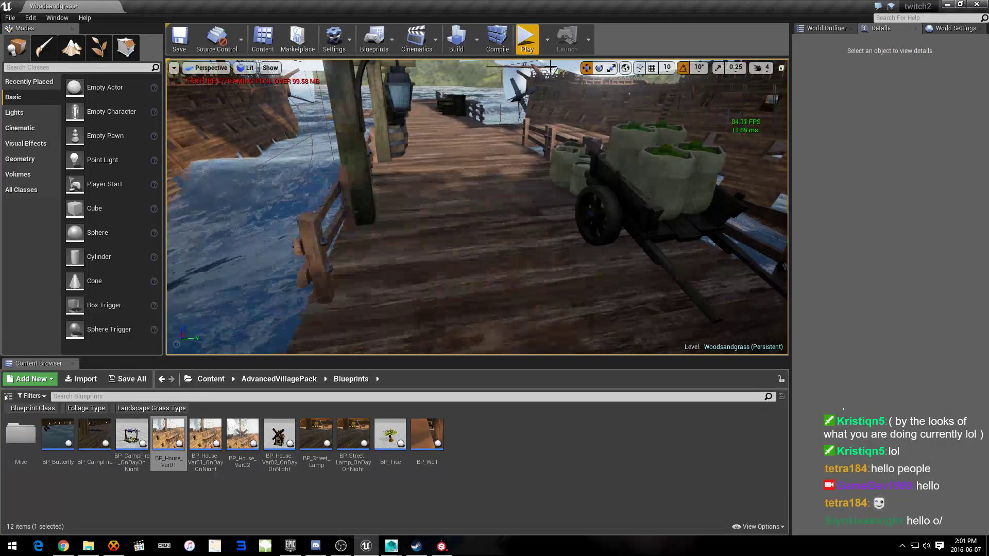
Step: Run a quick play test, then select Dock2 and open its dock_lambert1_BaseColor_Mat material
left_click(526, 39)
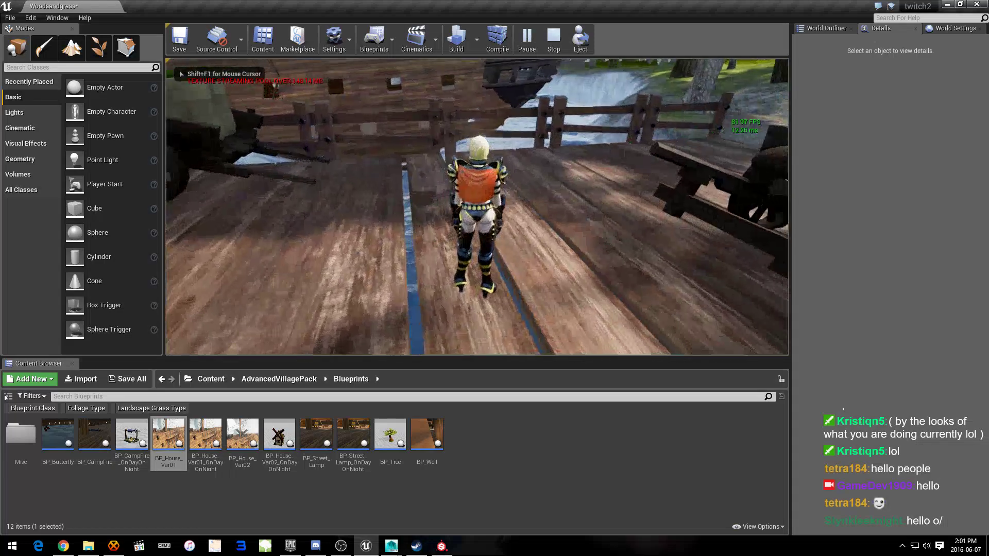
key("Escape")
left_click(696, 289)
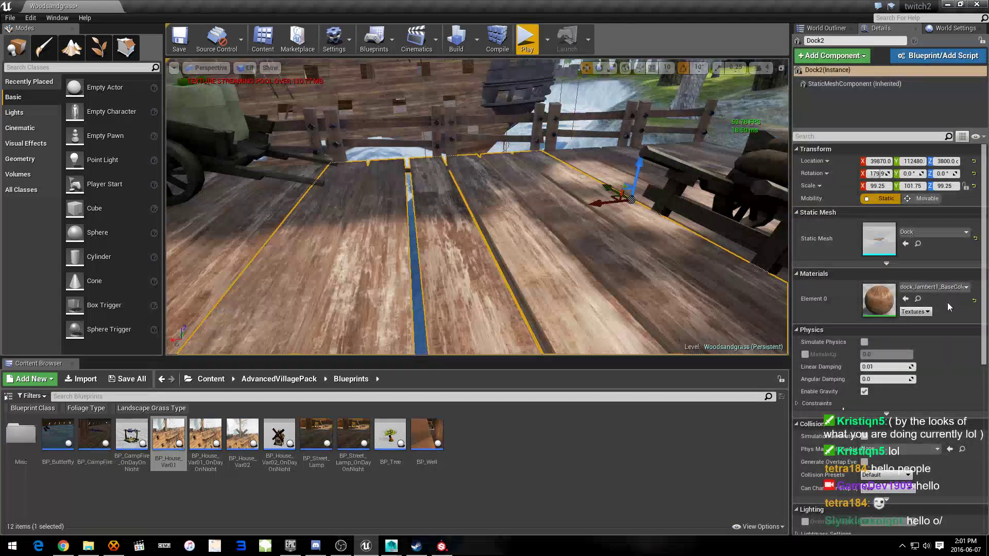
double_click(887, 305)
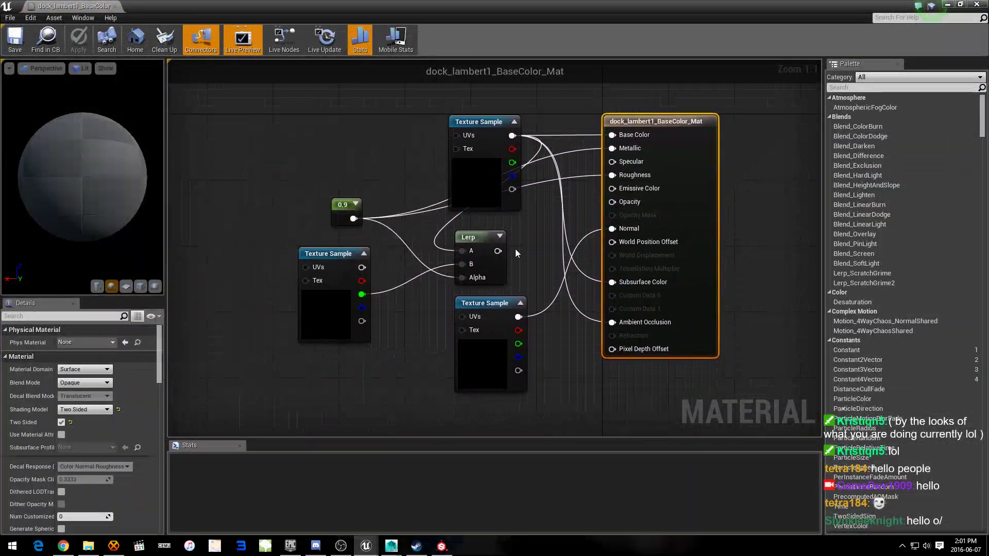
Step: Connect the Lerp output to Roughness and tidy the node graph
left_click_drag(497, 251, 612, 175)
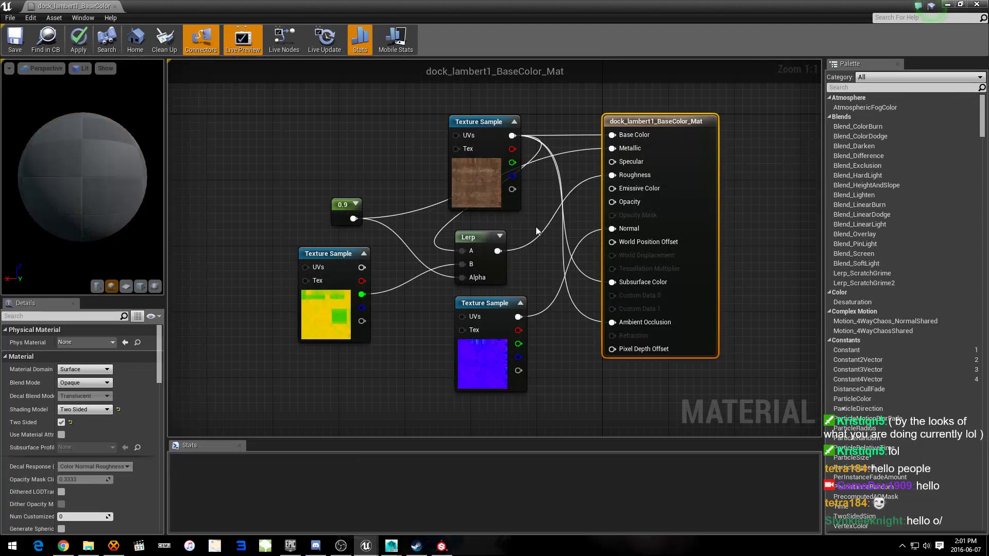
left_click_drag(478, 122, 416, 72)
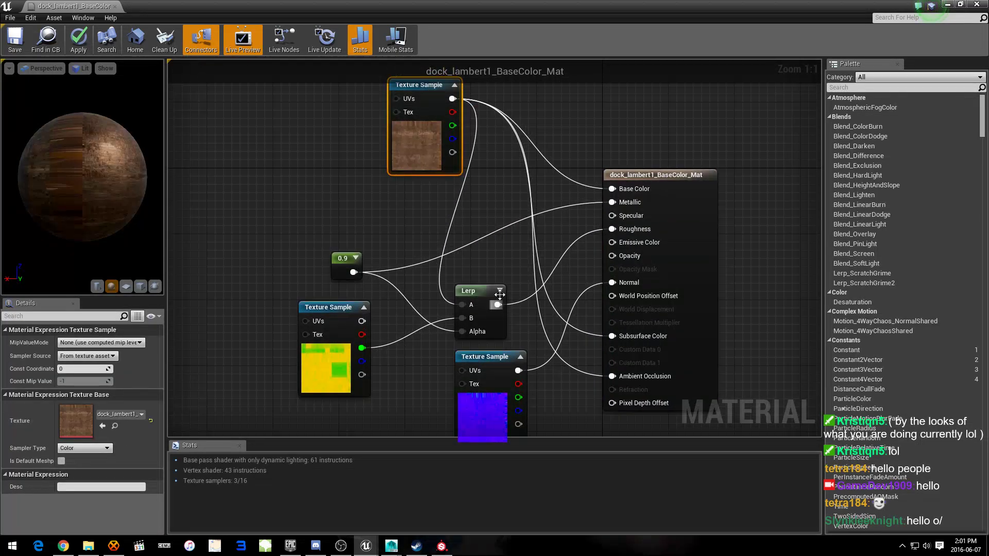
right_click_drag(531, 316, 544, 267)
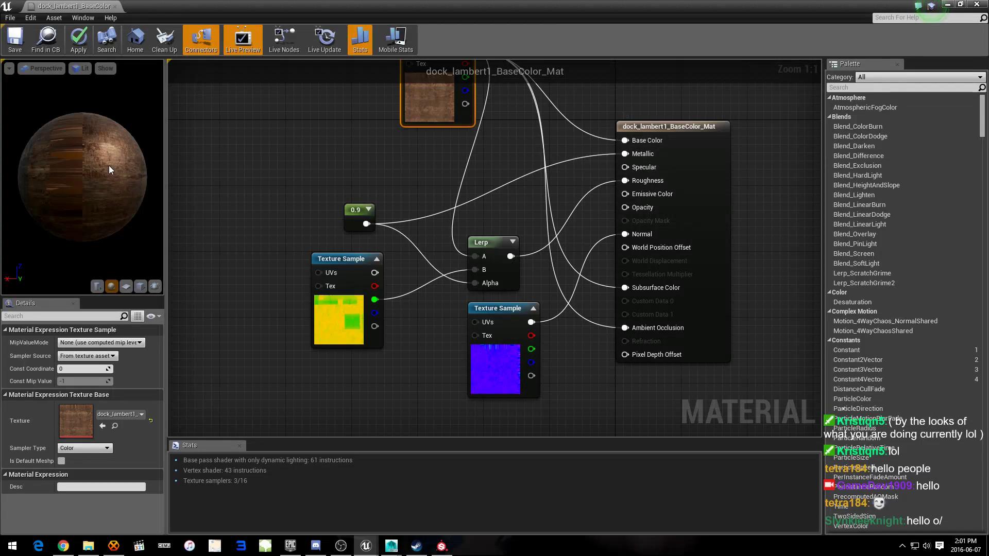
left_click_drag(119, 170, 87, 200)
Step: Lower the constant from 0.9 to 0.2486, then close the material editor
left_click(348, 213)
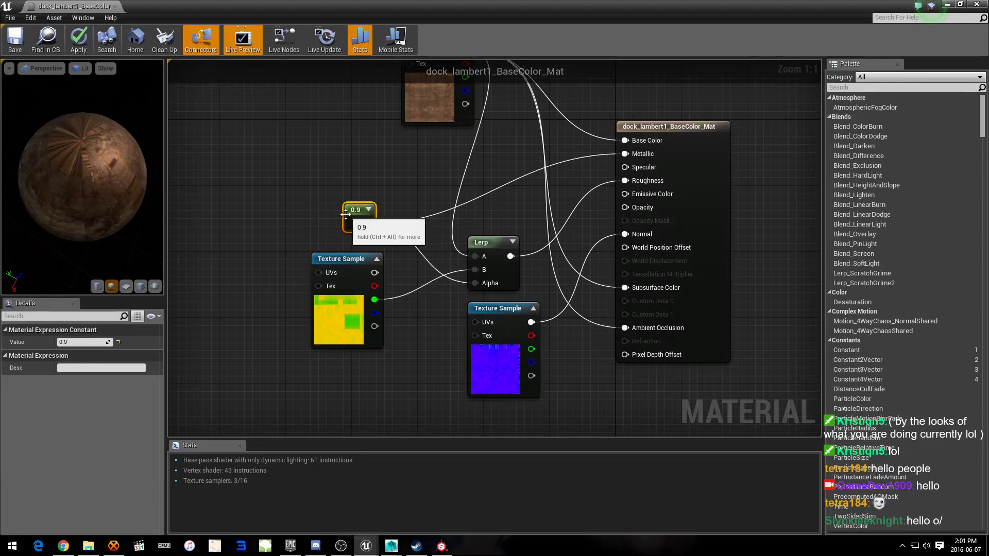
left_click_drag(108, 342, 87, 343)
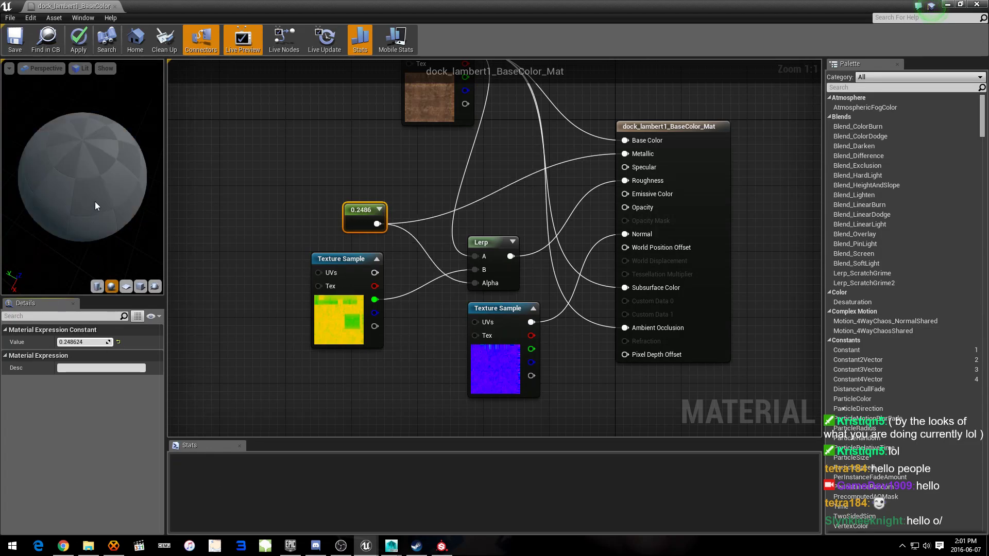
left_click_drag(98, 206, 72, 114)
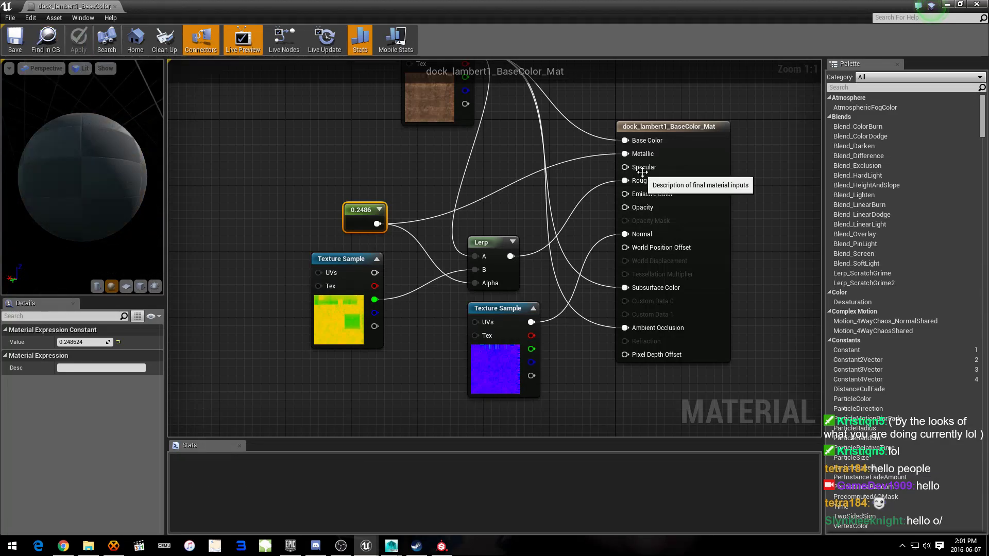
left_click(976, 5)
mouse_move(484, 179)
right_mouse_down()
mouse_move(484, 154)
mouse_move(484, 185)
mouse_move(412, 186)
right_mouse_up()
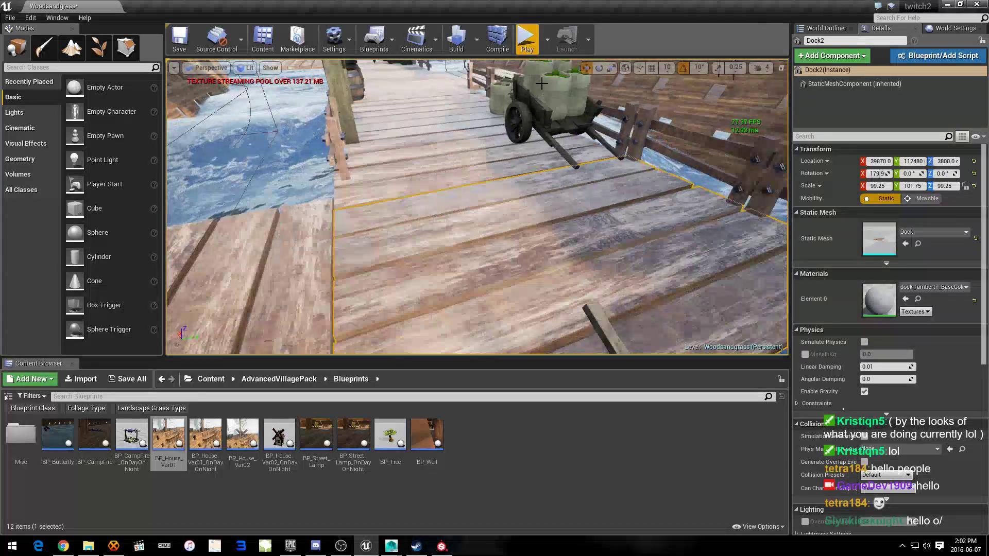
Step: Play-test the forest level, then fly the camera under the dock to view its underside
left_click(527, 38)
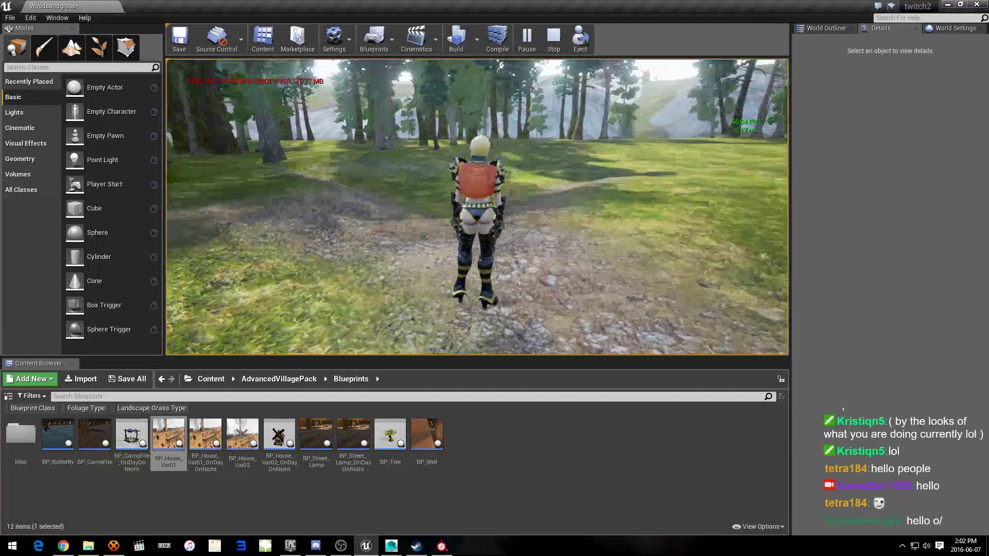
key("Escape")
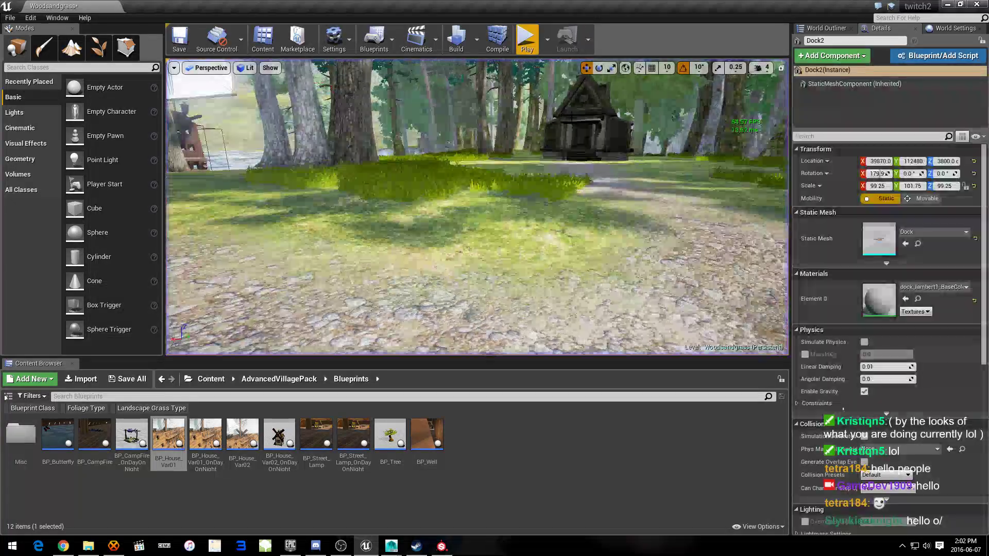
key("f")
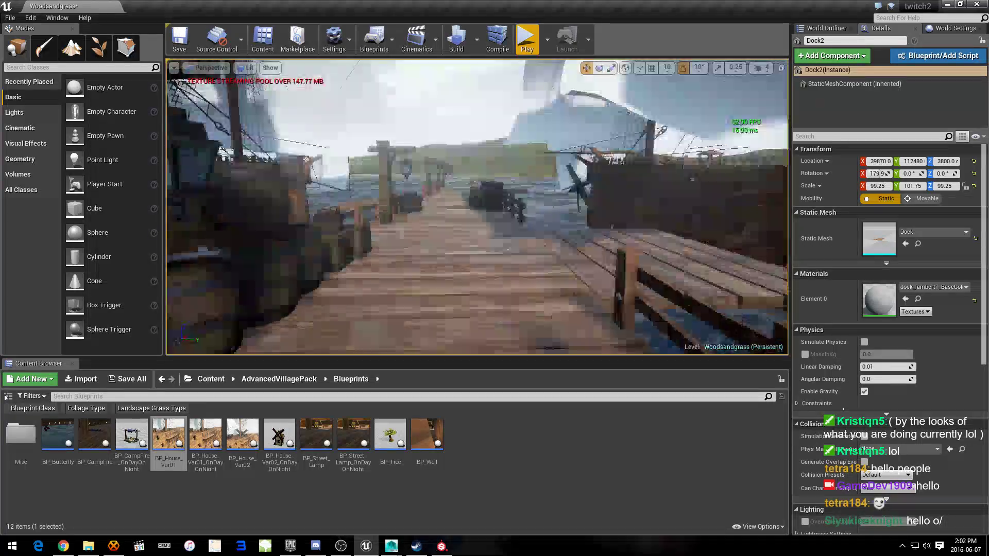
right_click_drag(476, 206, 477, 206)
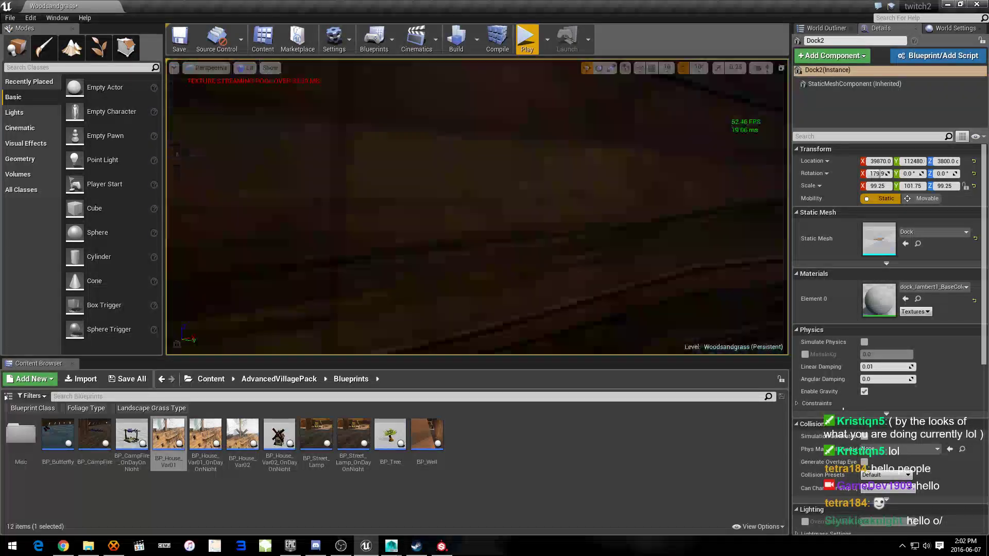
key("w")
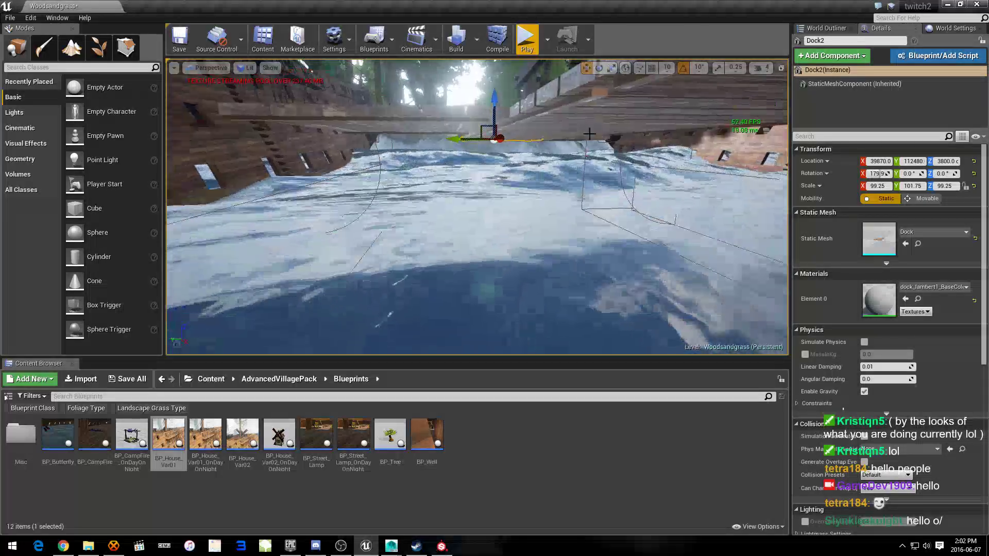
Step: In Maya, marquee-select all the dock planks, undoing two trial rotations
mouse_move(395, 550)
left_click(424, 508)
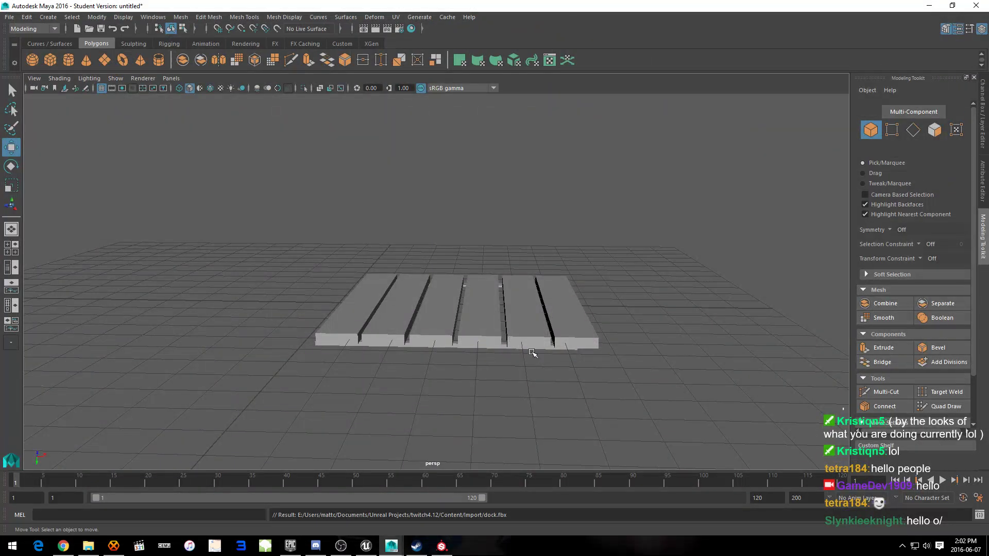
mouse_move(531, 351)
left_mouse_down("alt")
mouse_move(470, 380)
mouse_move(422, 240)
mouse_move(432, 241)
left_mouse_up("alt")
left_click(432, 241)
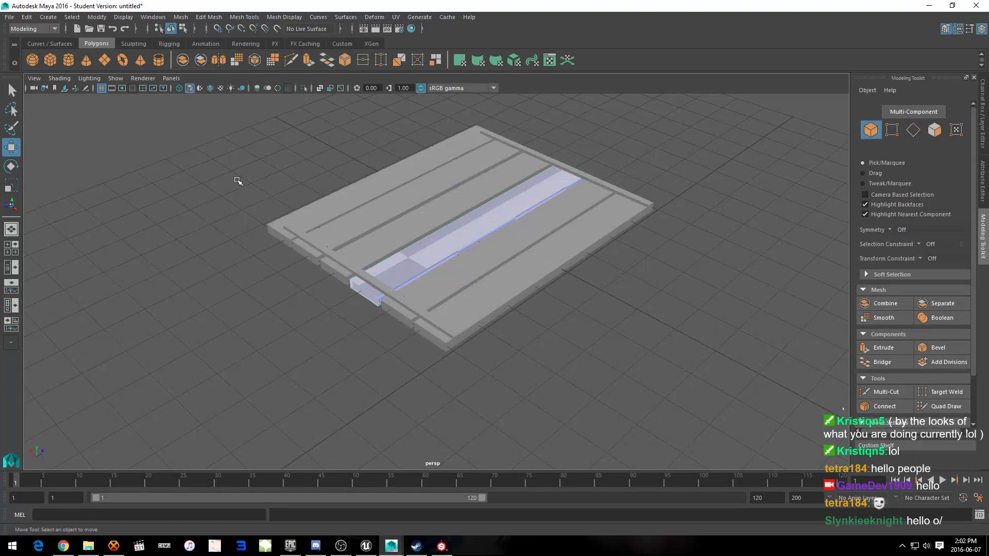
left_click_drag(226, 358, 656, 95)
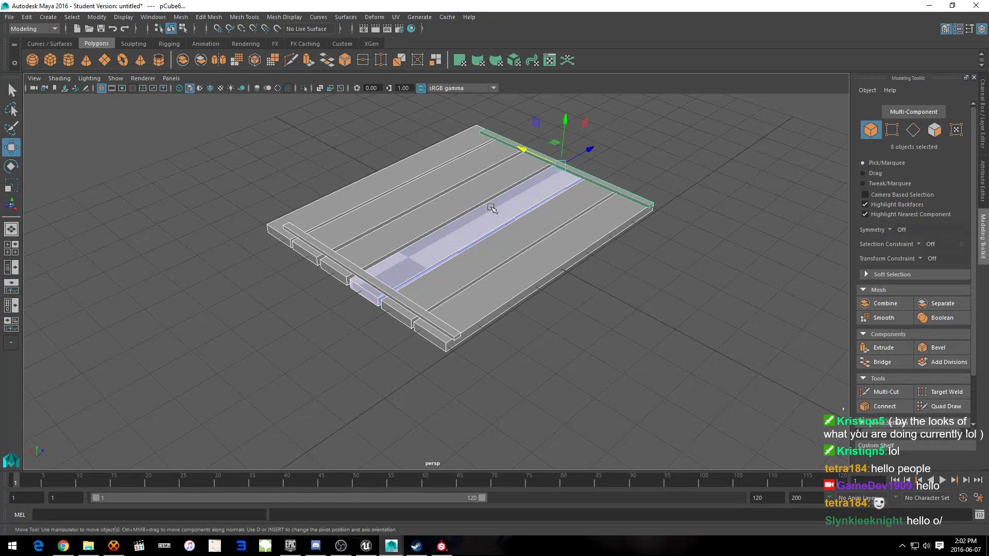
key("e")
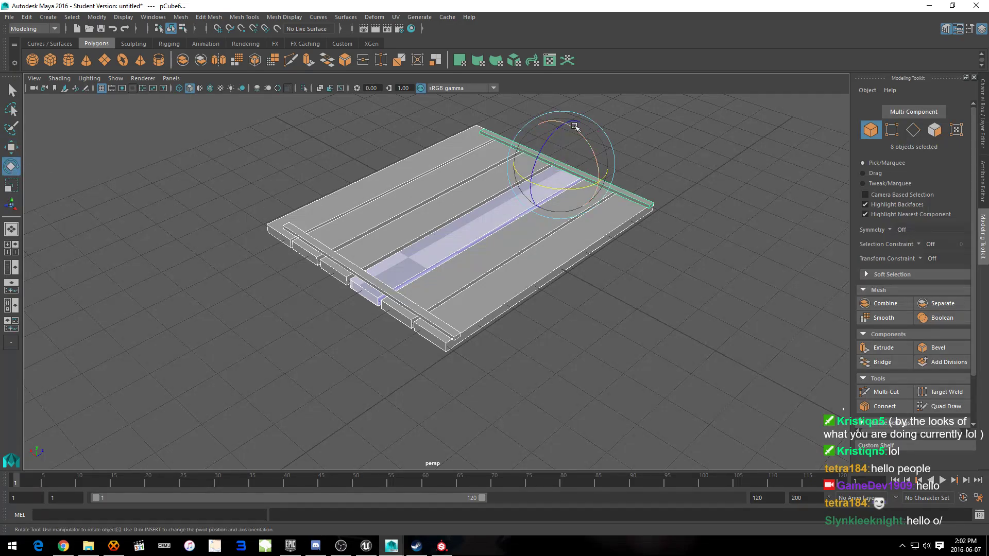
left_click_drag(562, 128, 586, 142)
key("ctrl+z")
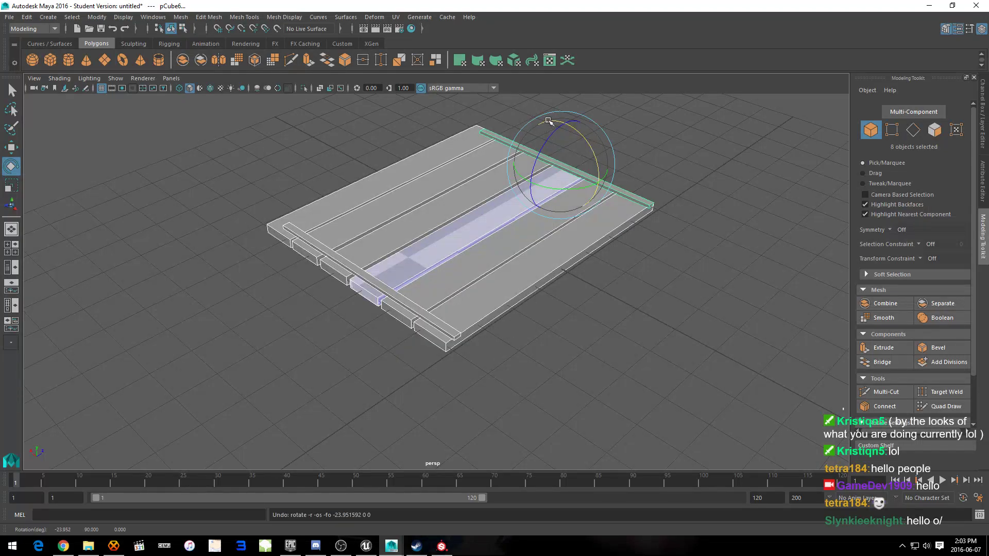
left_click_drag(549, 122, 595, 160)
key("ctrl+z")
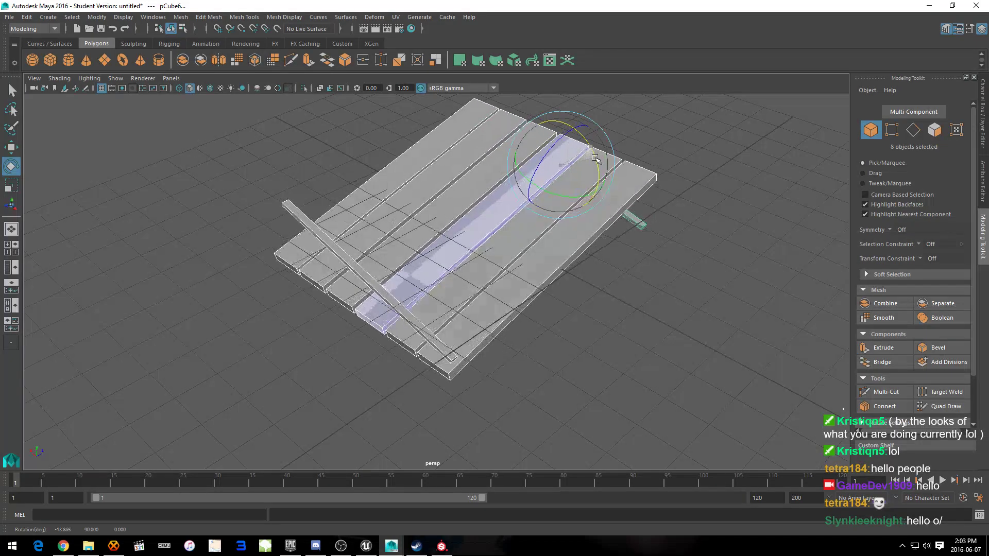
key("ctrl+z")
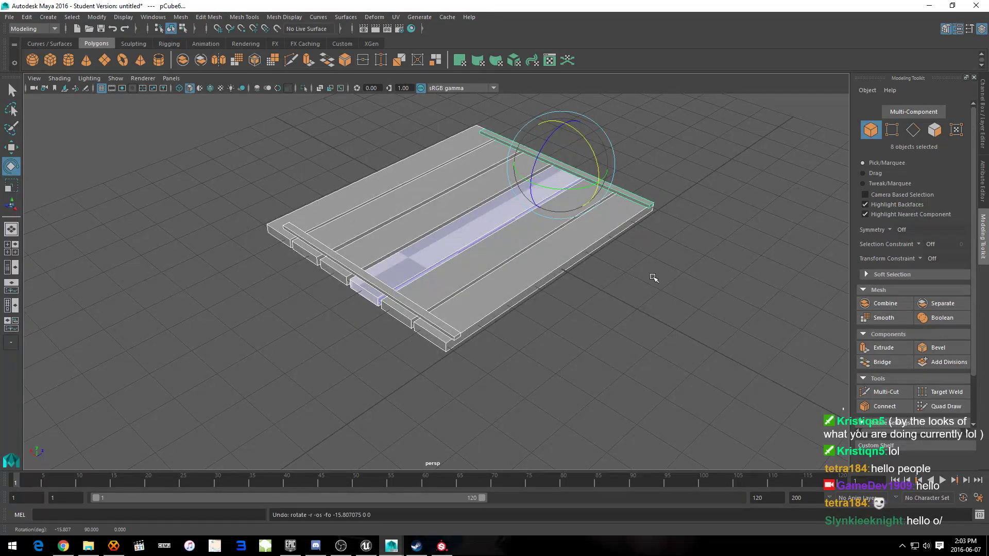
Step: Combine the planks into one mesh and rotate it about 180° around Z
left_click(205, 18)
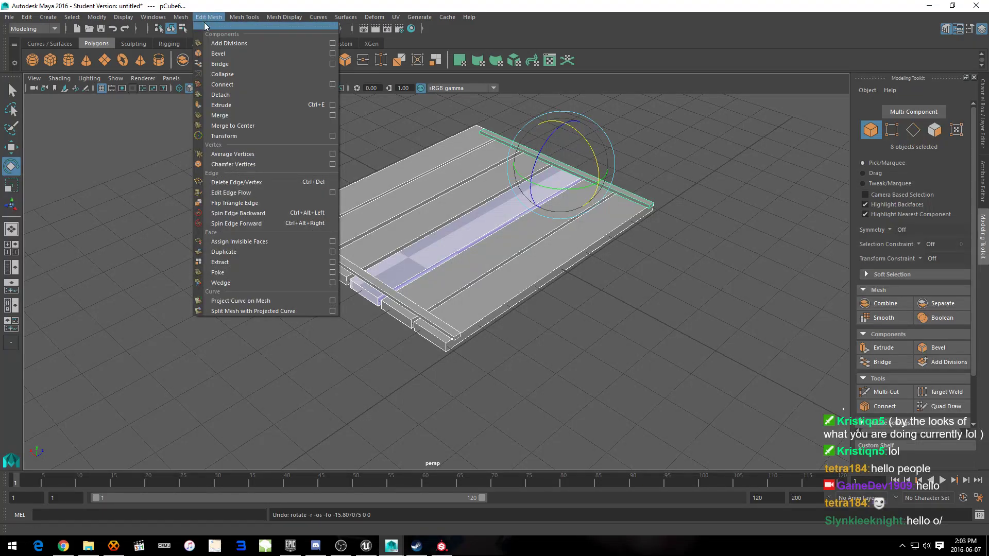
left_click(203, 48)
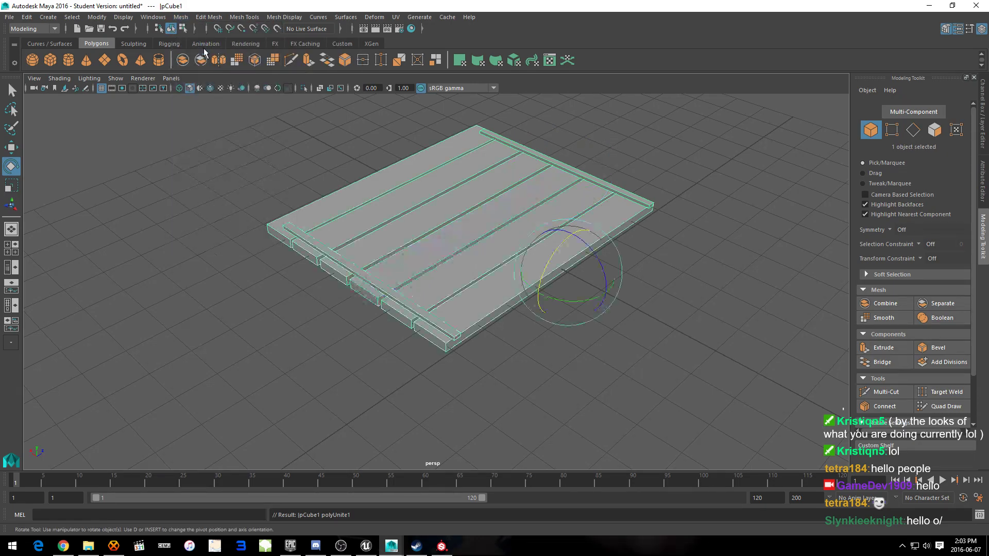
left_click_drag(585, 250, 685, 374)
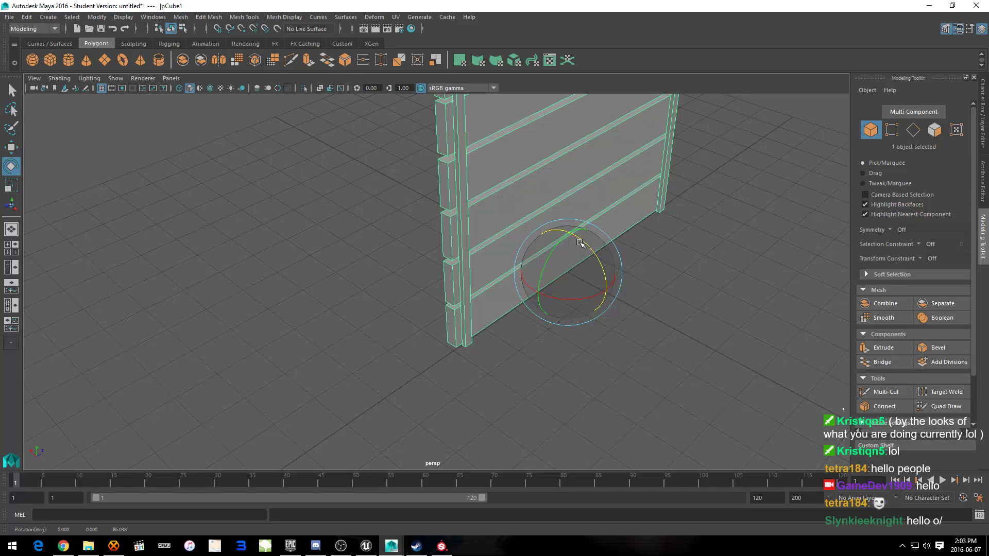
left_click_drag(581, 242, 645, 340)
scroll(656, 338, "down", 3)
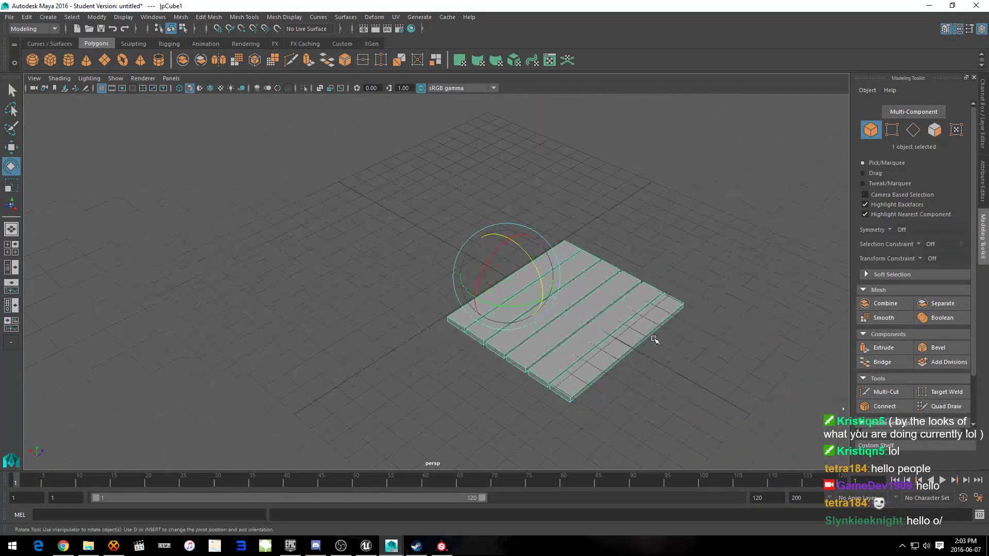
scroll(640, 353, "up", 2)
key("space")
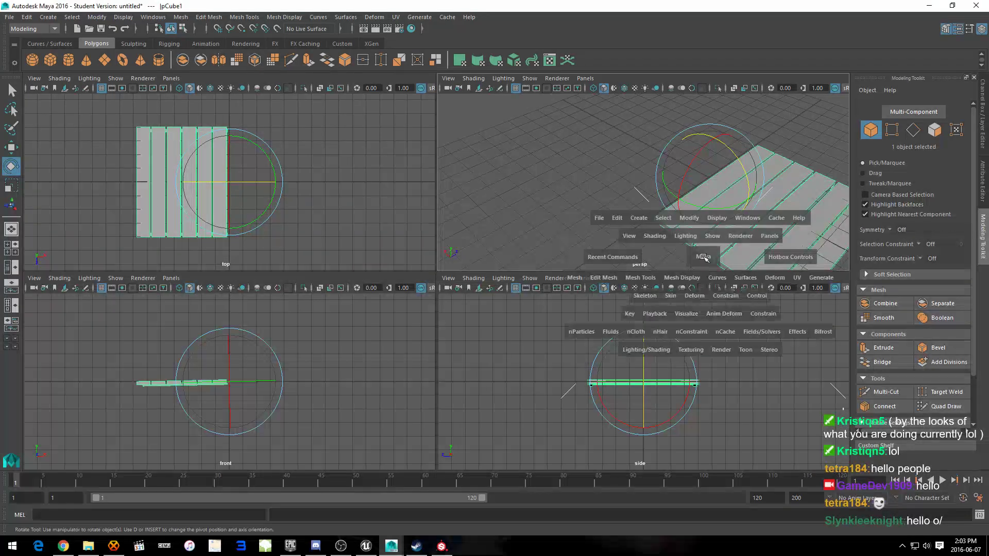
key("space")
left_click_drag(678, 286, 651, 270, "alt")
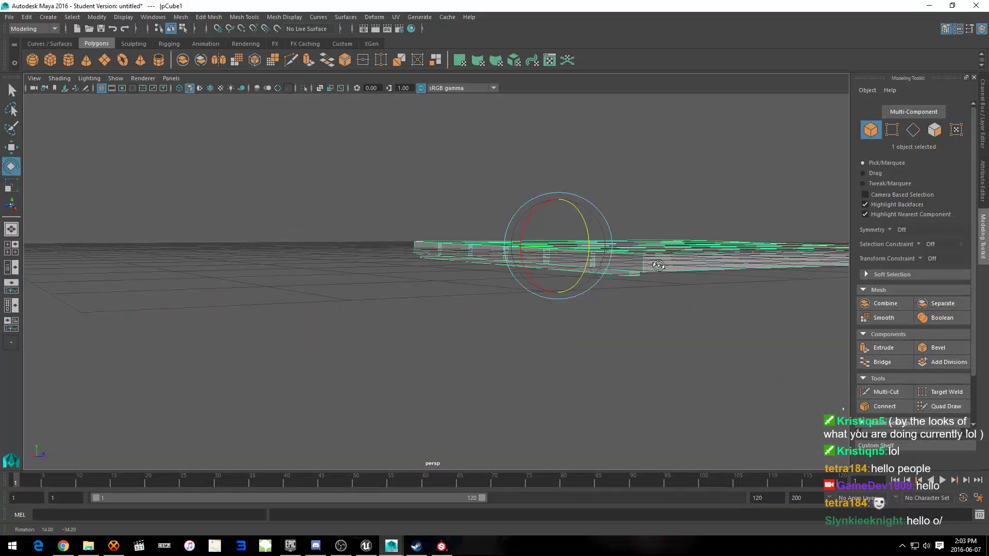
left_click_drag(582, 225, 585, 231)
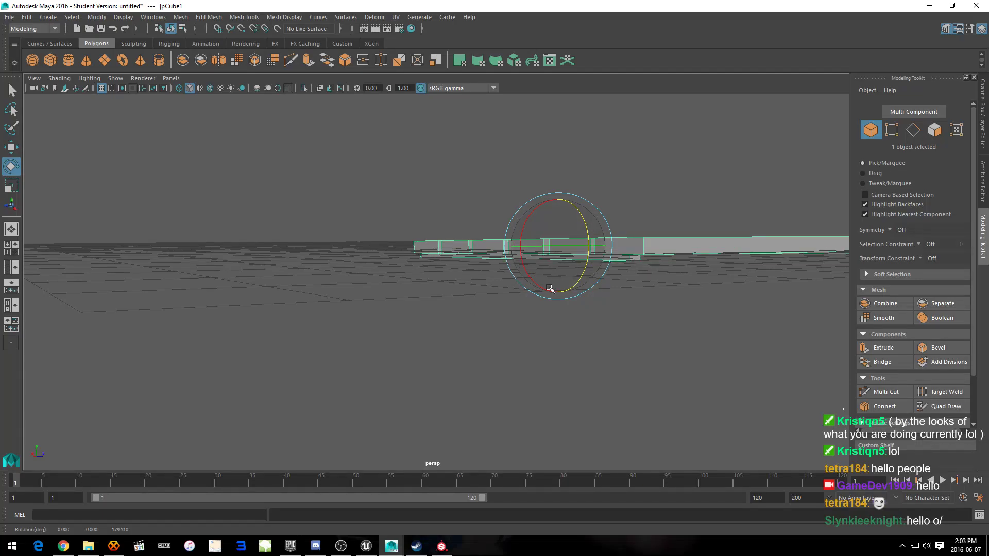
mouse_move(551, 290)
left_mouse_down("alt")
mouse_move(518, 300)
mouse_move(533, 298)
left_mouse_up("alt")
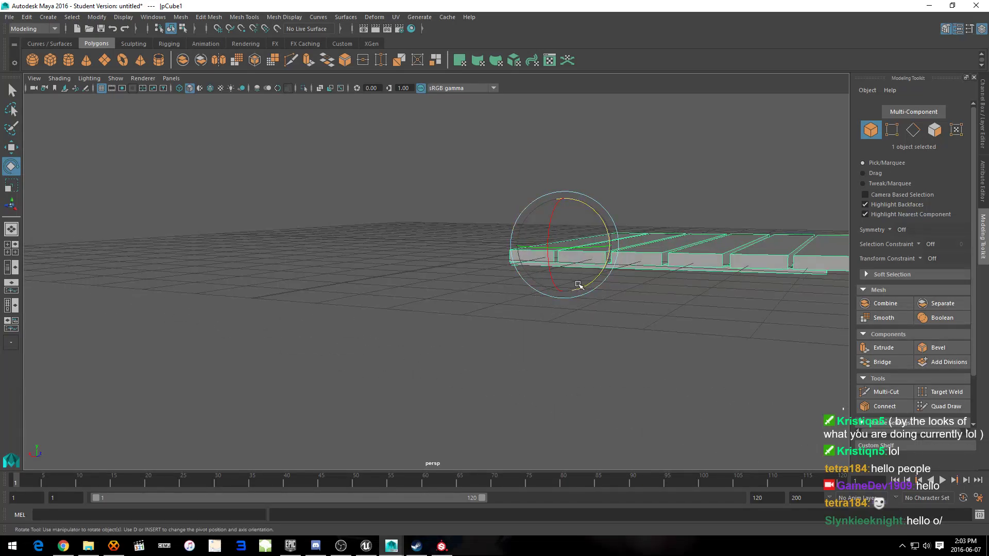
Step: Enter 180 for Rotate Z in the Channel Box and orbit to inspect the flipped planks
left_click(946, 32)
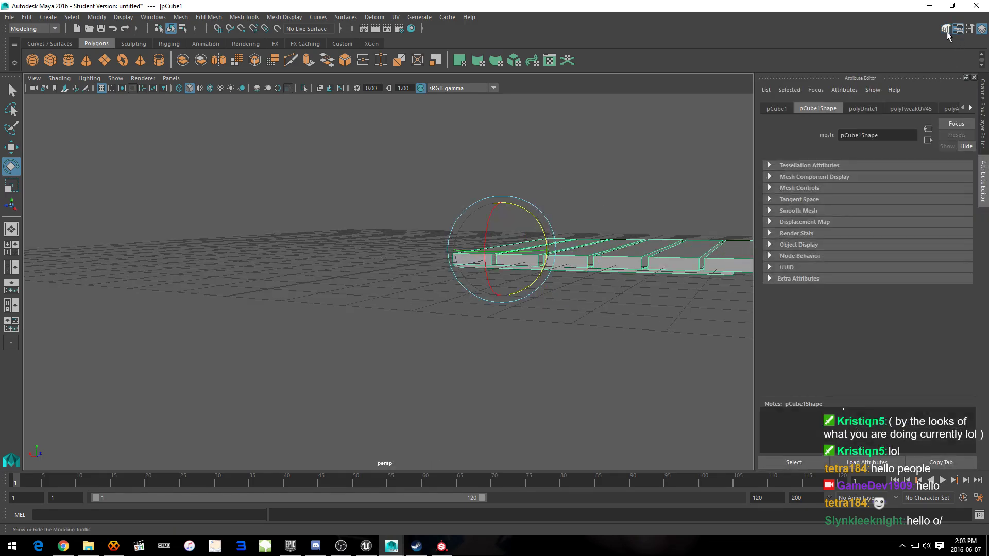
left_click(953, 31)
left_click(970, 159)
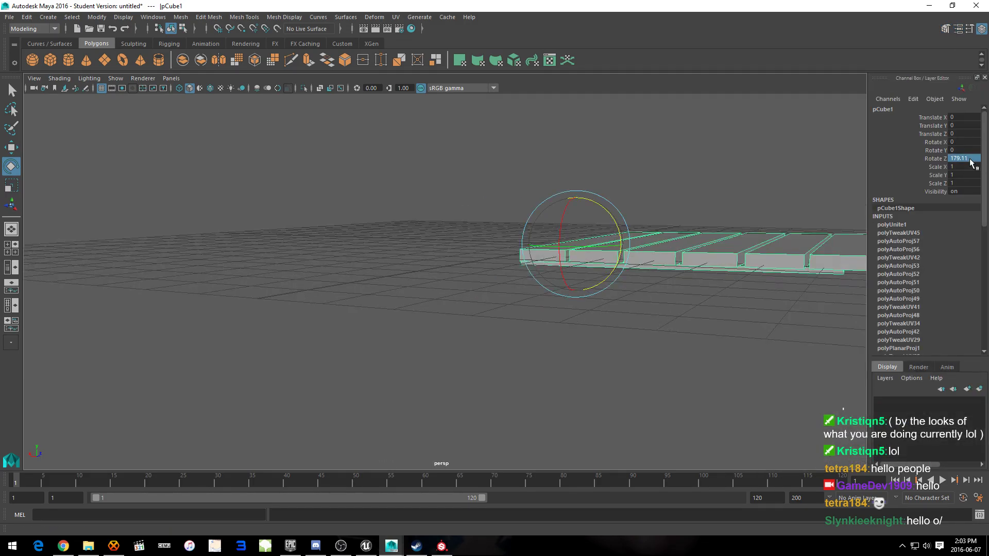
type("180")
key("Return")
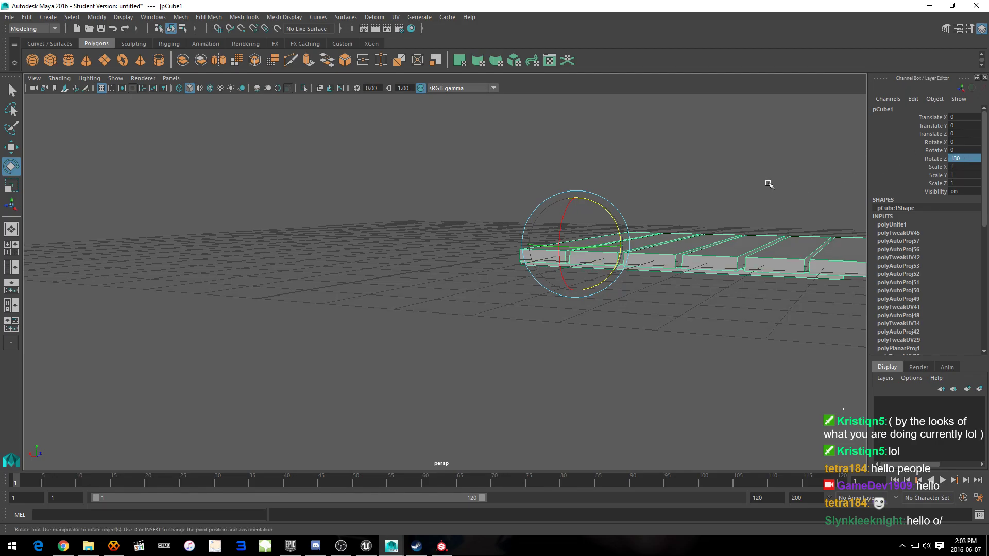
left_click_drag(768, 186, 710, 193, "alt")
right_click_drag(709, 194, 674, 204, "alt")
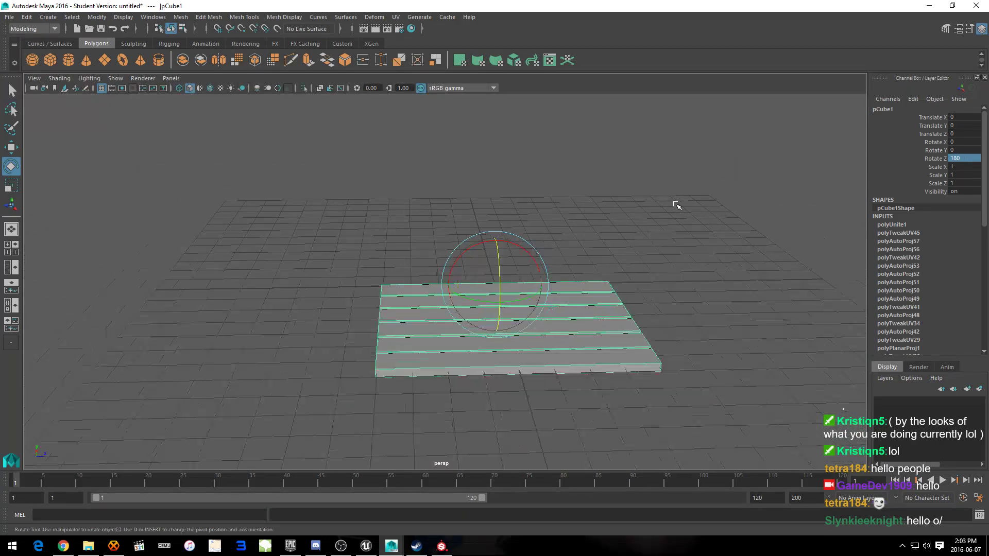
left_click_drag(656, 256, 642, 168, "alt")
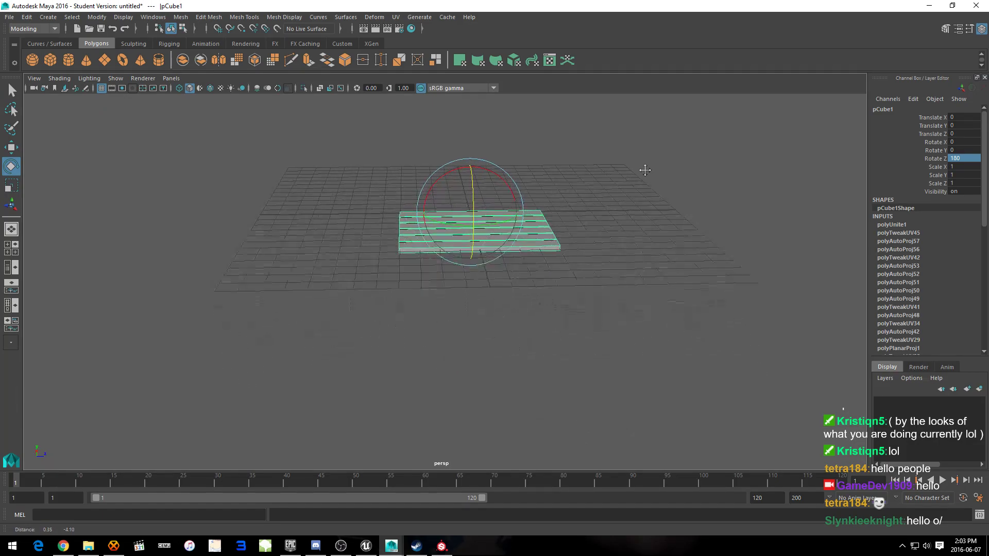
mouse_move(640, 241)
left_mouse_down("alt")
mouse_move(640, 230)
mouse_move(635, 236)
left_mouse_up("alt")
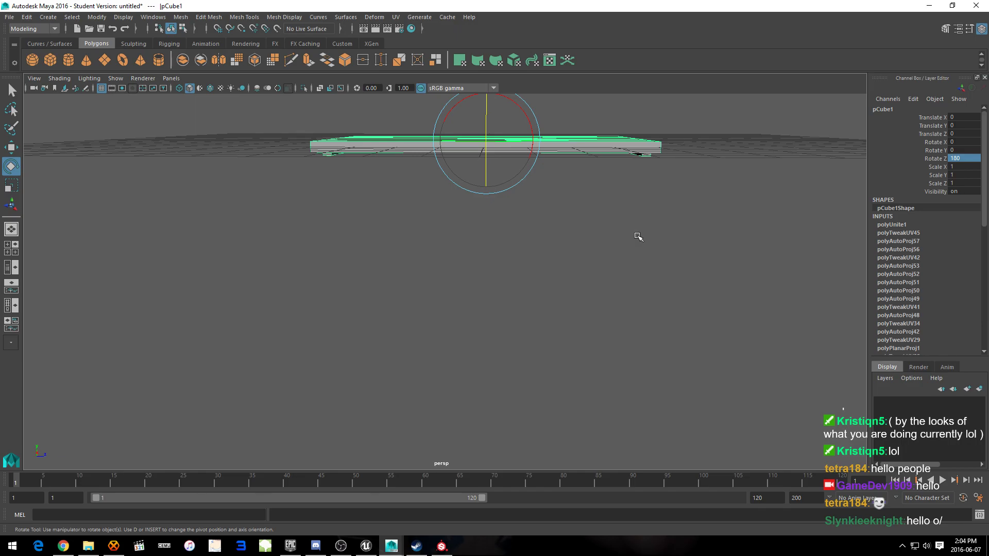
Step: Create a polygon cylinder, delete it, and create a polygon cube instead
left_click(74, 61)
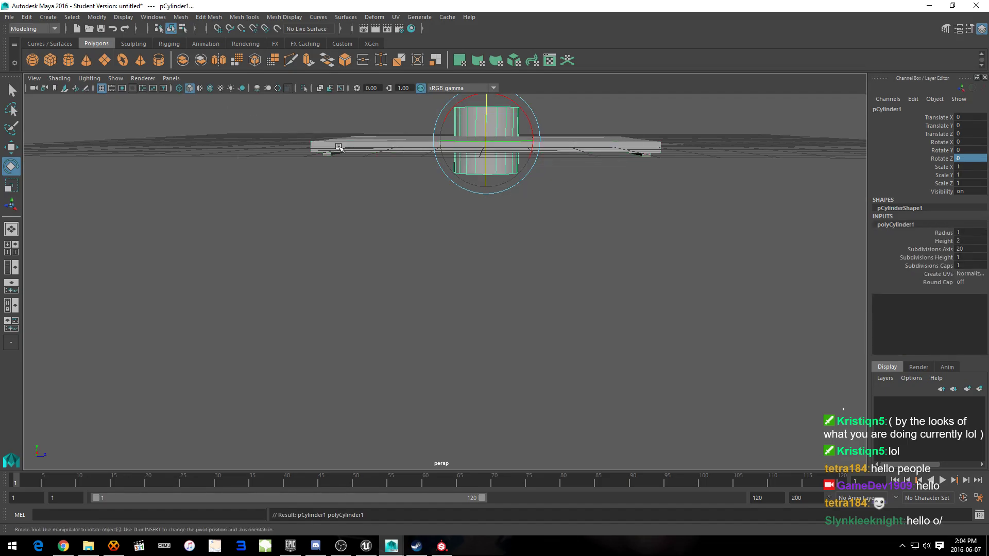
left_click_drag(465, 161, 498, 194, "alt")
key("Delete")
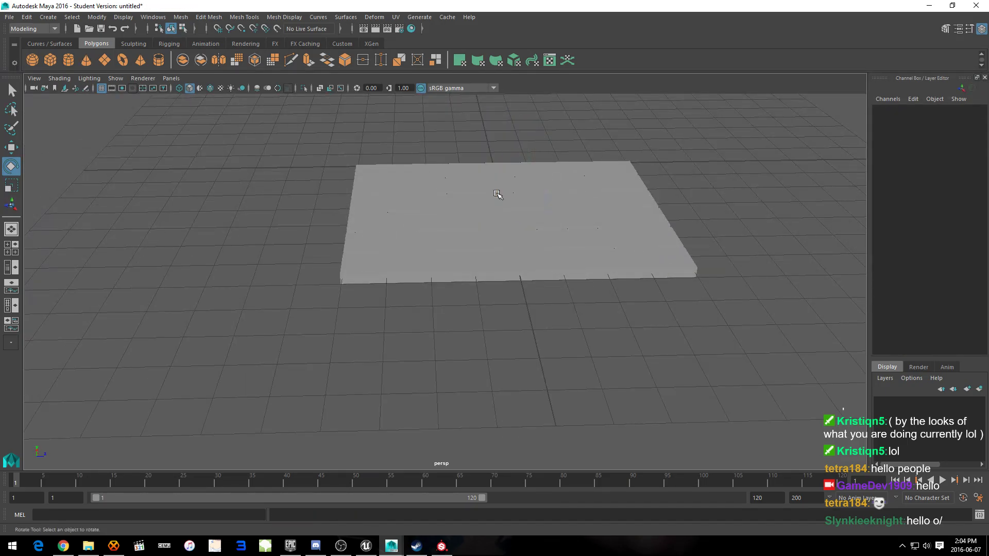
left_click(50, 60)
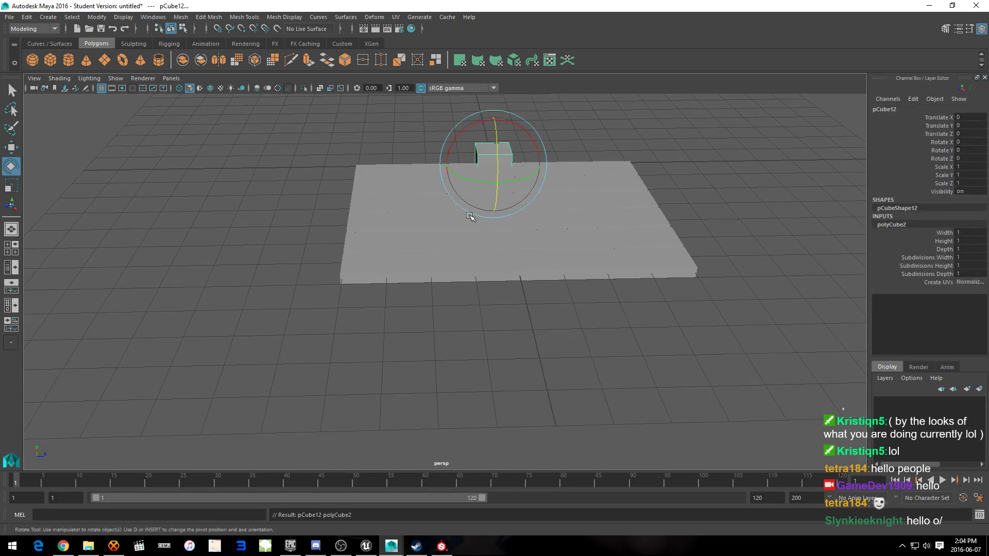
Step: In side view, move the cube up beneath the end of the plank dock
key("space")
left_click_drag(504, 216, 498, 210)
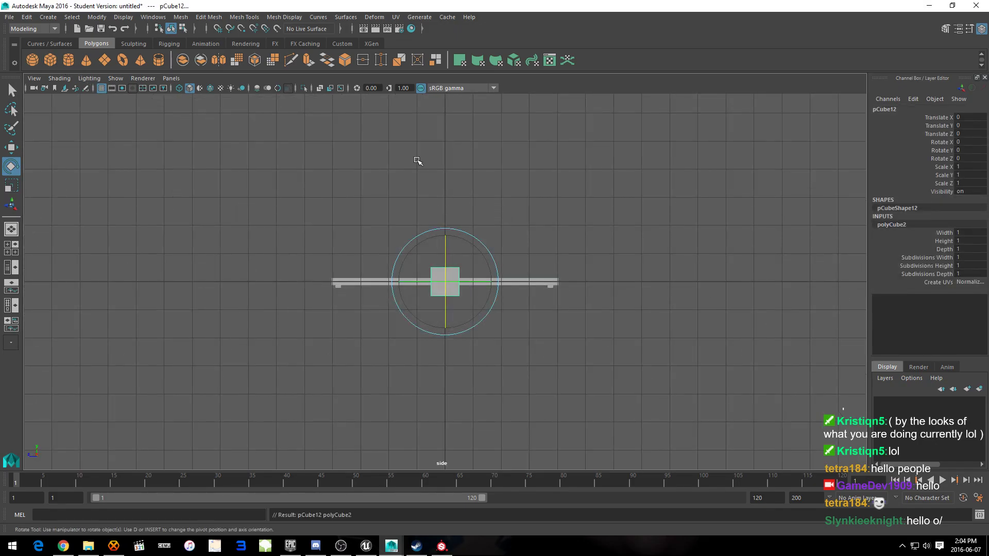
left_click(11, 147)
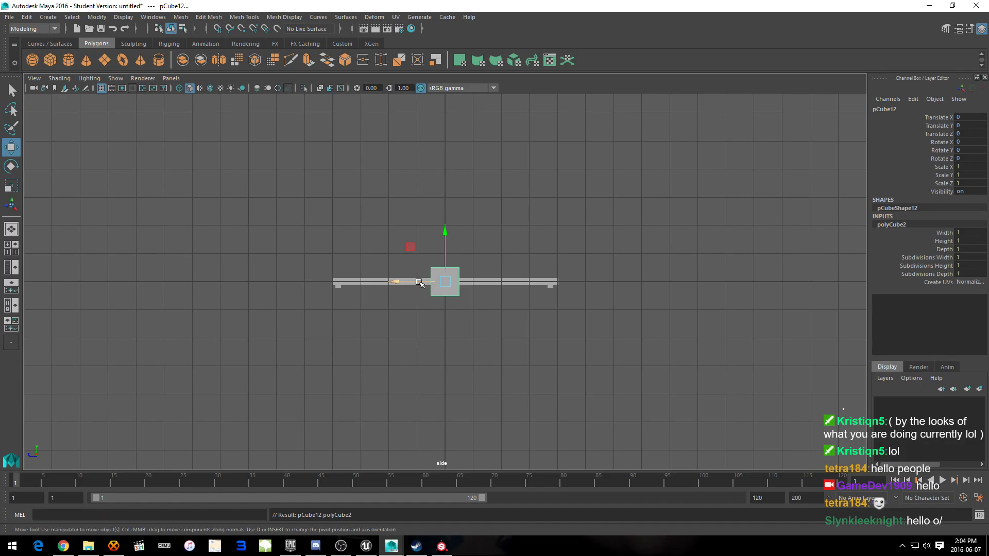
left_click_drag(400, 284, 313, 285)
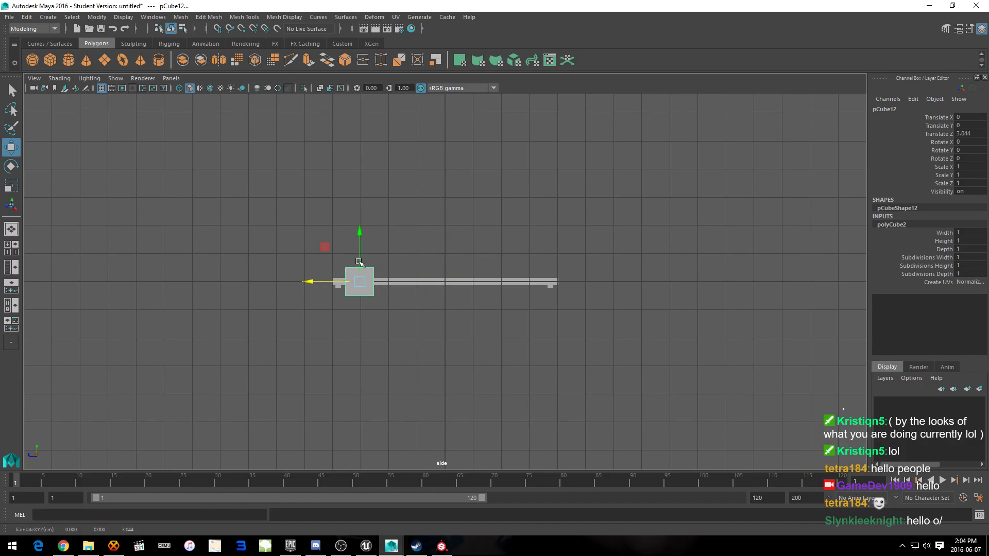
mouse_move(361, 237)
left_mouse_down()
mouse_move(360, 255)
mouse_move(360, 248)
left_mouse_up()
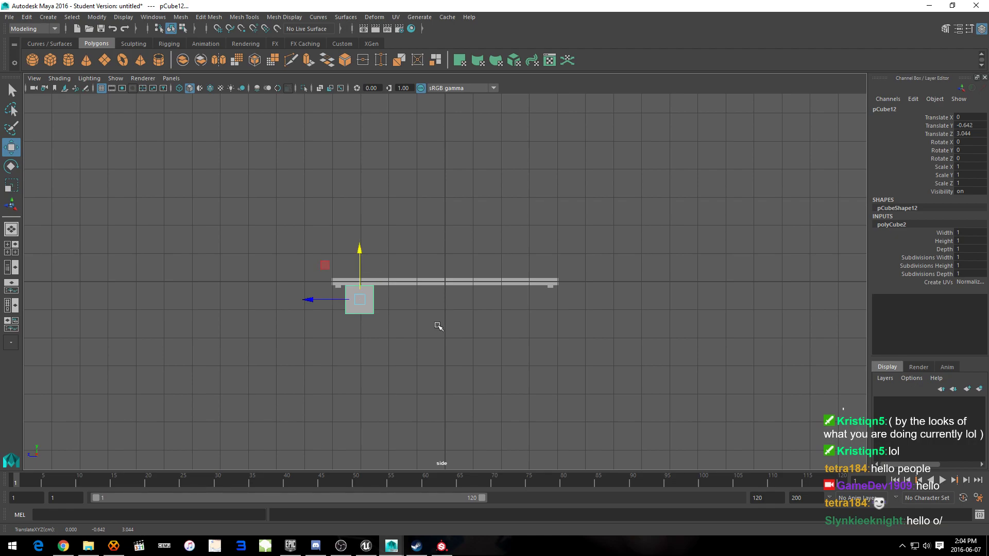
left_click_drag(437, 326, 482, 334, "alt")
Step: Check the cube's placement in the four-view layout and fine-tune its position
key("space")
left_click_drag(570, 247, 598, 231, "alt")
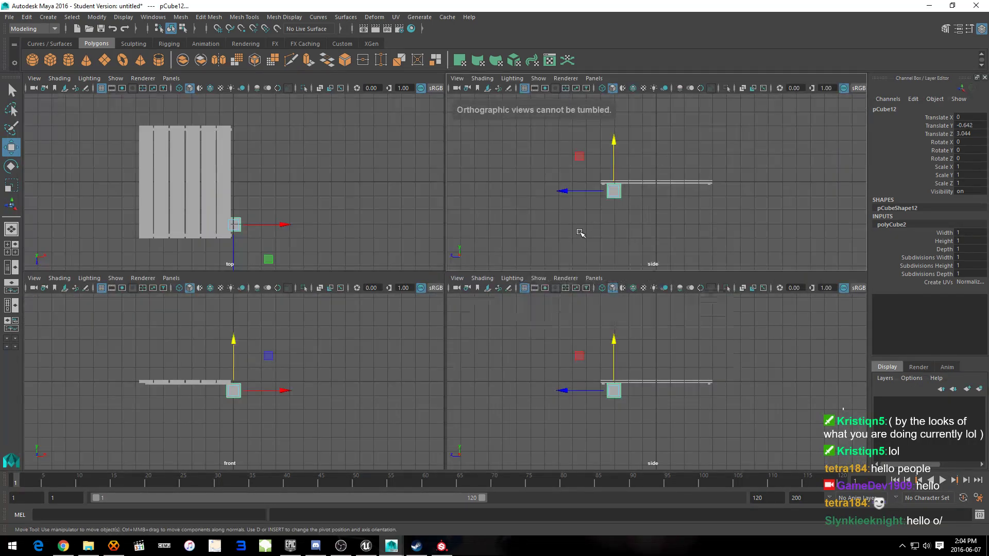
key("space")
key("space")
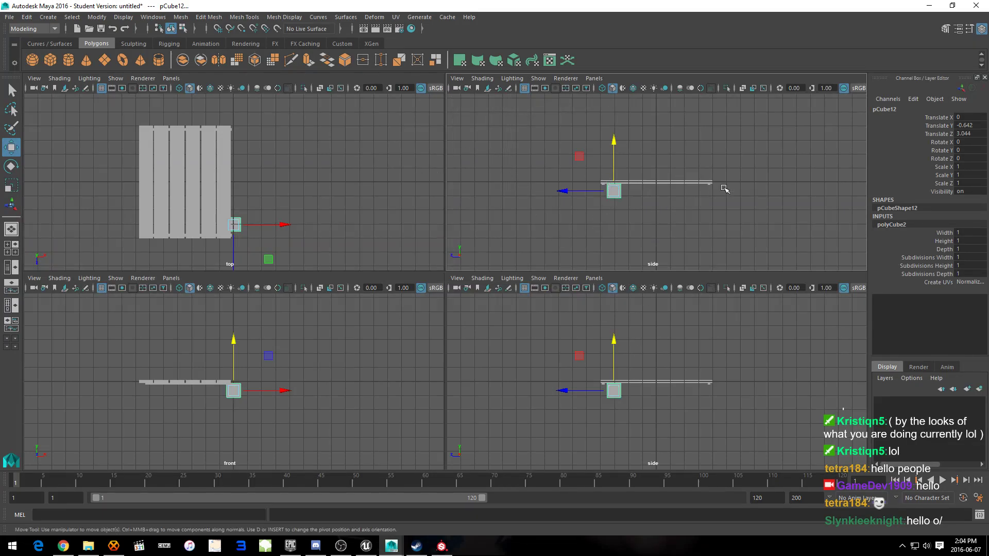
scroll(708, 146, "up", 1)
scroll(708, 146, "up", 2)
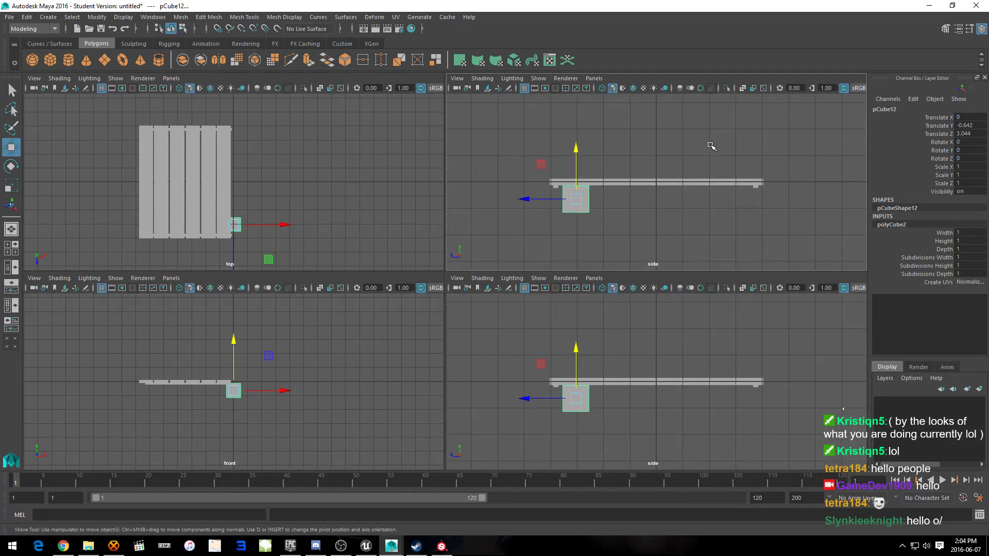
left_click_drag(711, 147, 738, 155, "alt")
left_click_drag(372, 194, 403, 194, "alt")
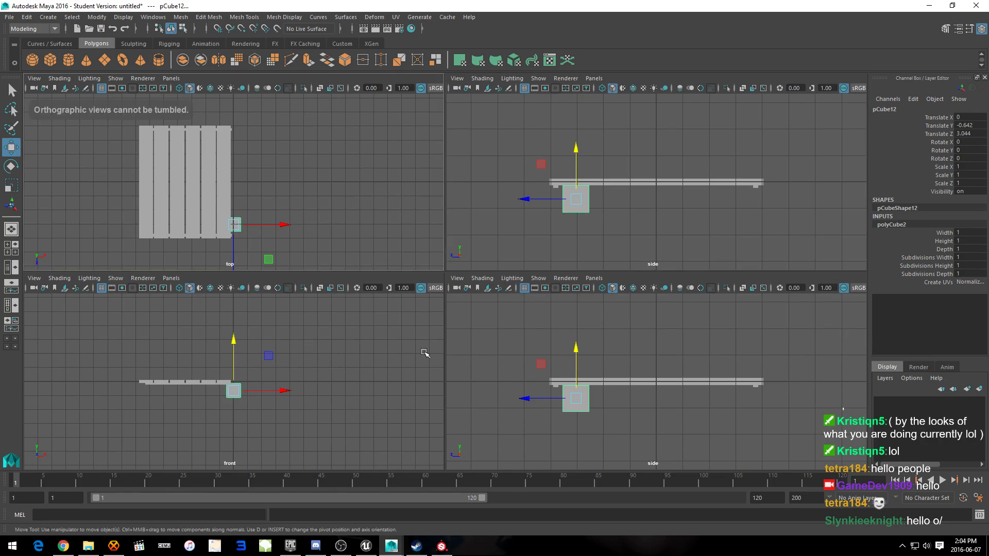
left_click_drag(366, 365, 369, 364, "alt")
left_click_drag(625, 357, 628, 362, "alt")
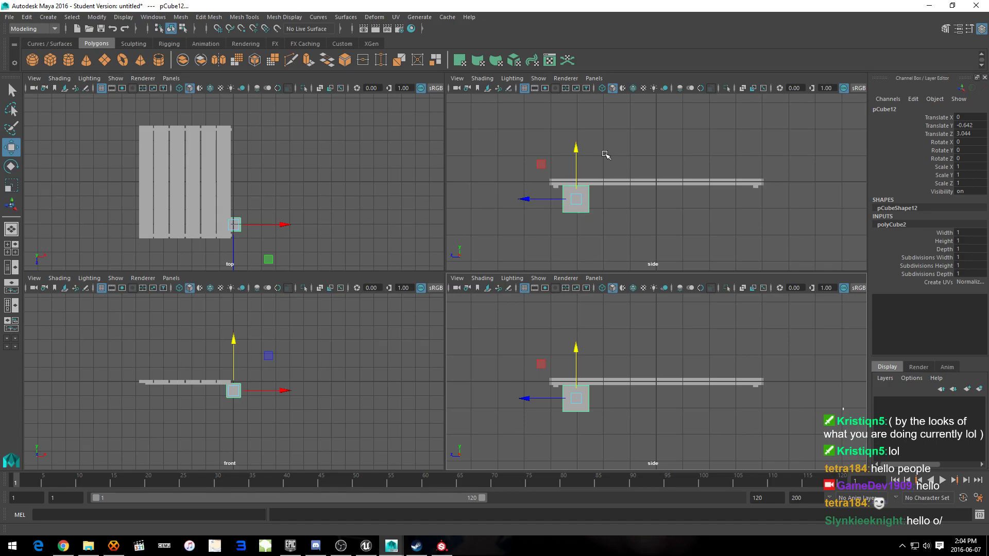
key("space")
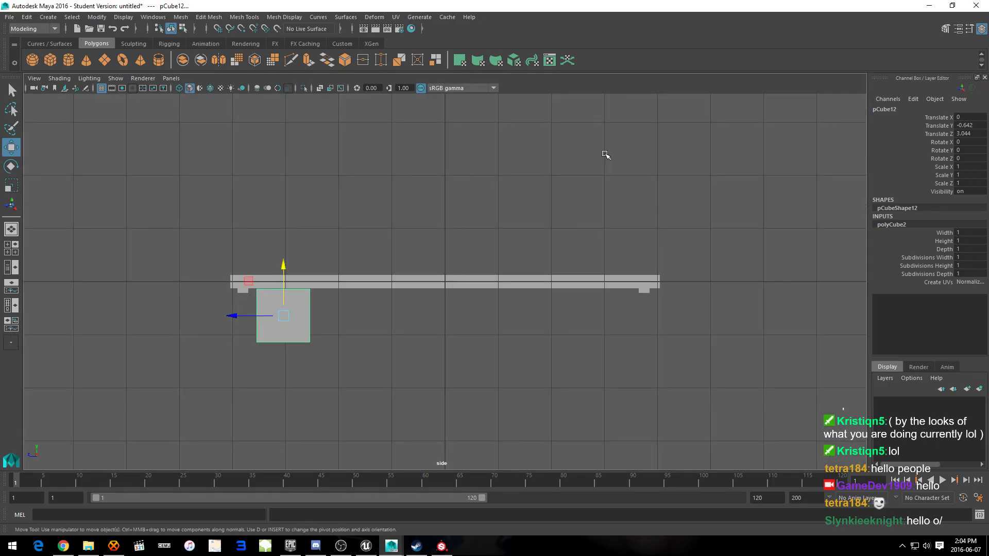
scroll(289, 297, "down", 5)
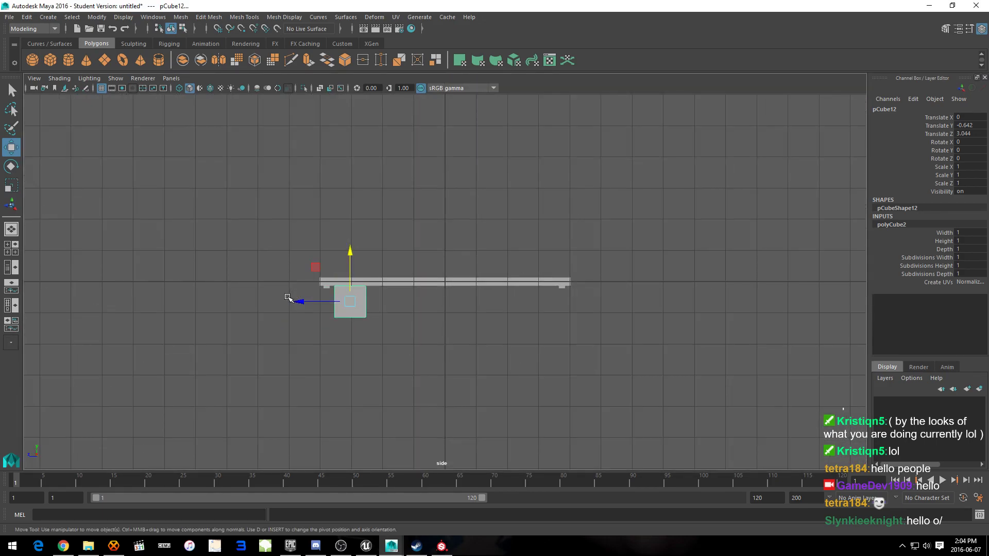
scroll(289, 297, "down", 2)
scroll(288, 297, "down", 2)
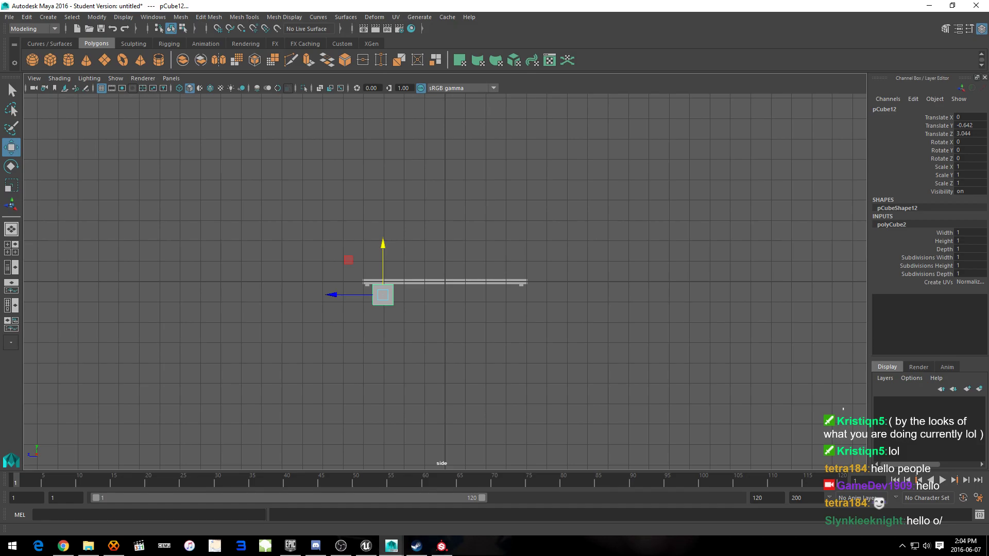
left_click(11, 190)
Step: Stretch the cube vertically to Scale Y 9.833, forming a tall post below the dock end
mouse_move(382, 249)
left_mouse_down()
mouse_move(381, 220)
mouse_move(382, 337)
left_mouse_up()
key("w")
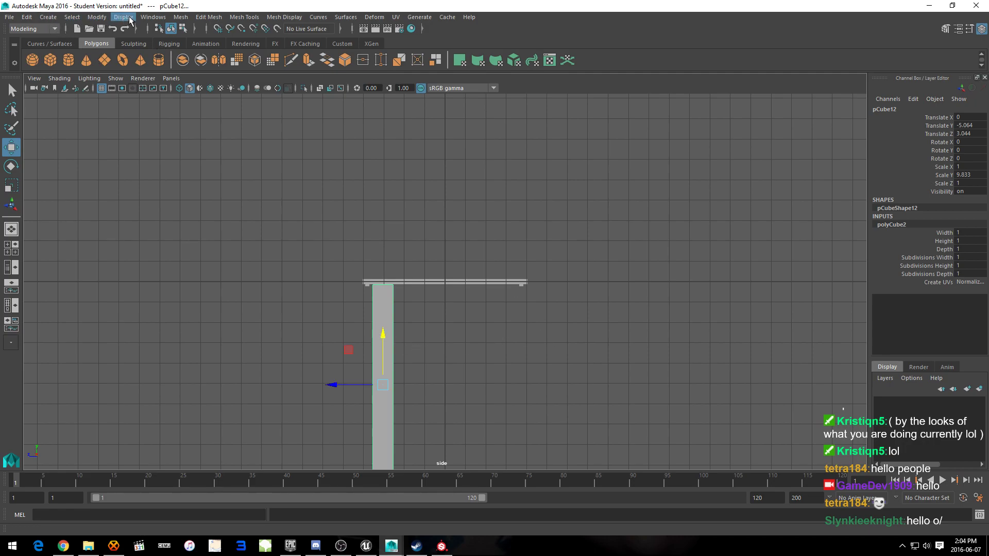
left_click(153, 18)
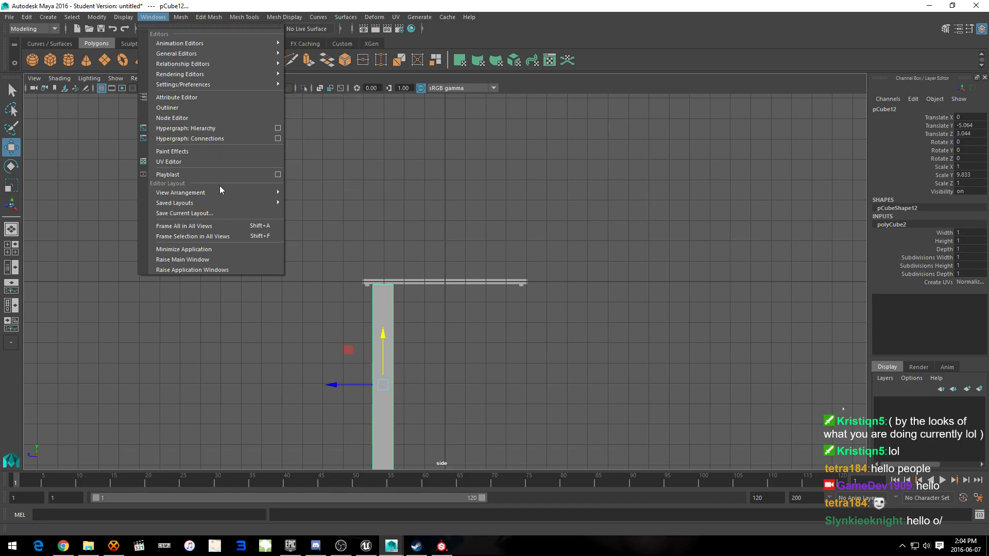
mouse_move(227, 196)
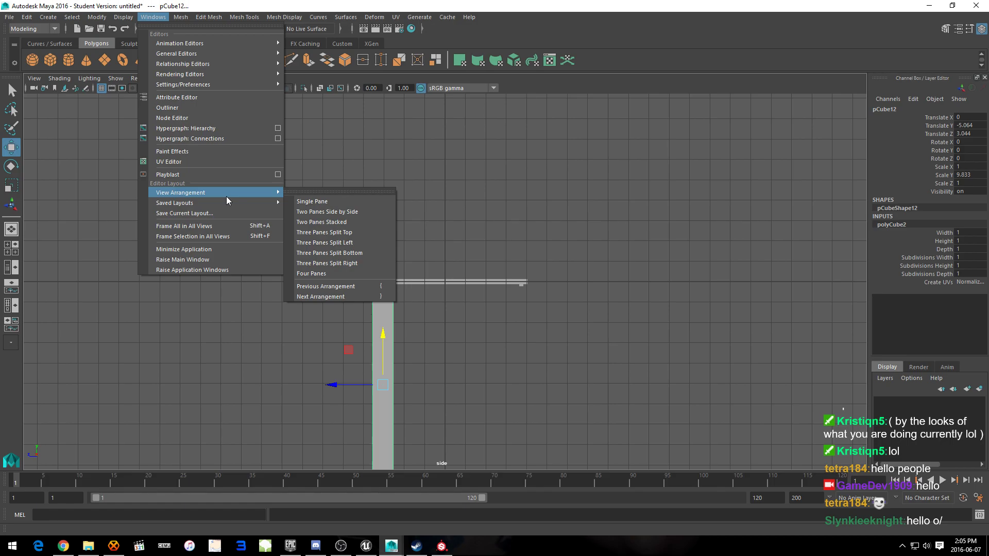
Step: Arrange the viewports as four panes showing top, perspective, front and side views of the dock
left_click(368, 285)
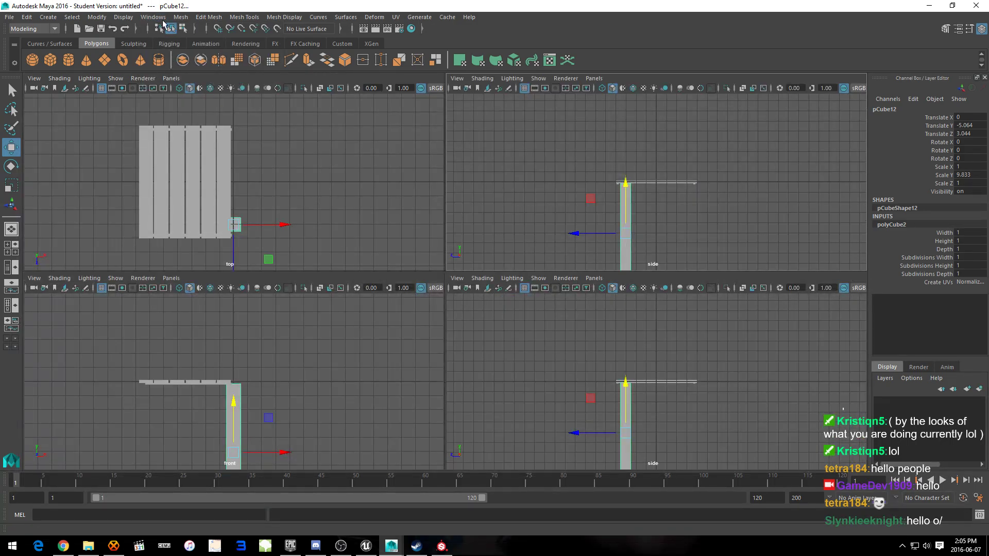
left_click(153, 16)
mouse_move(264, 89)
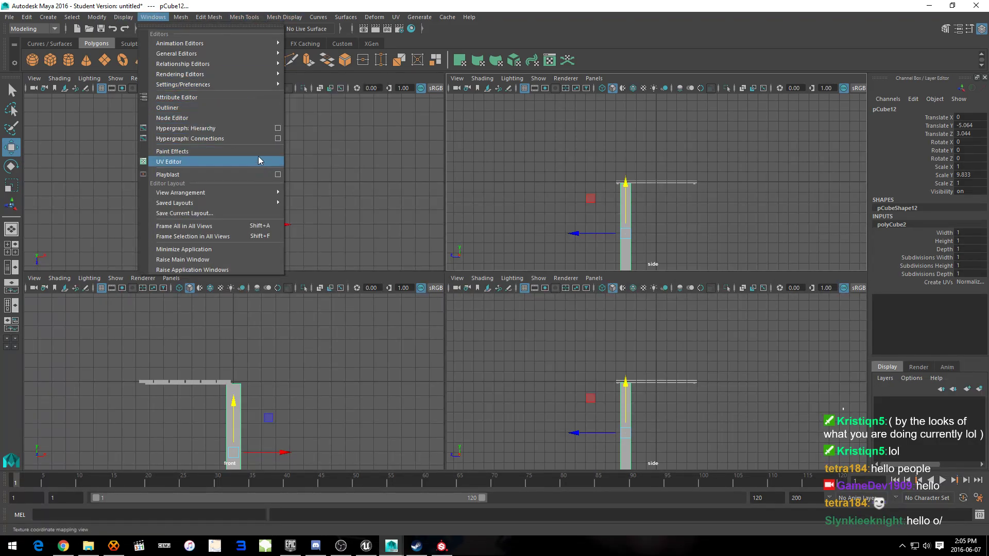
mouse_move(259, 204)
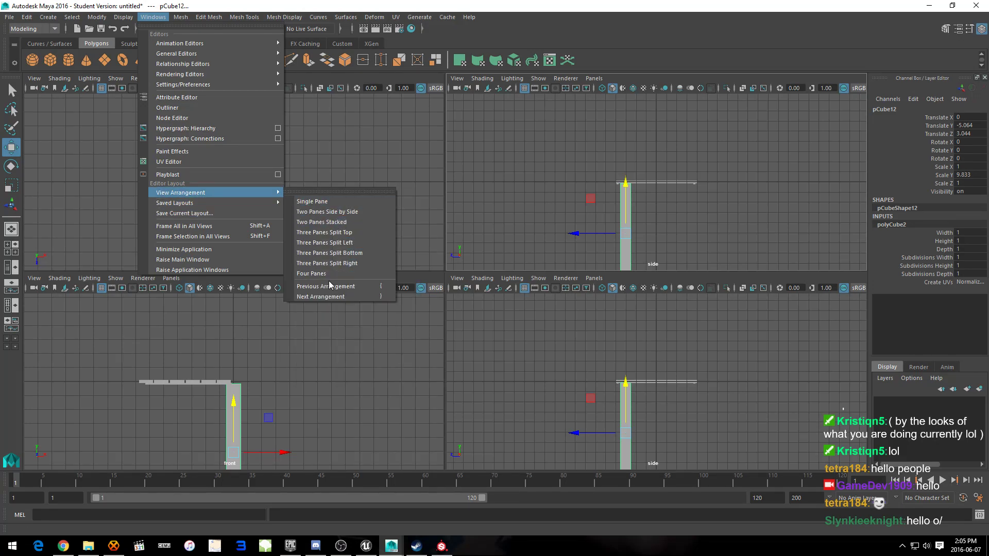
left_click(329, 287)
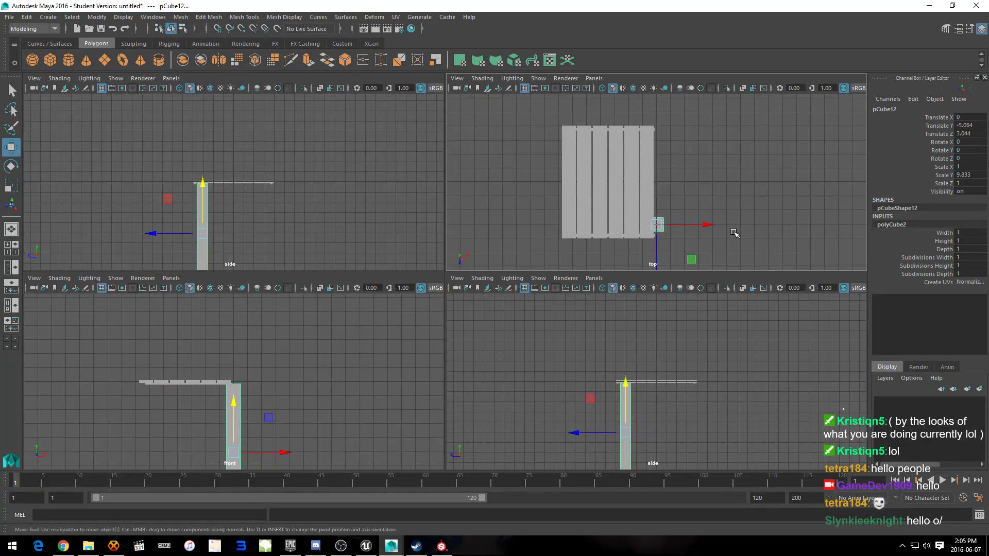
left_click_drag(767, 217, 760, 198, "alt")
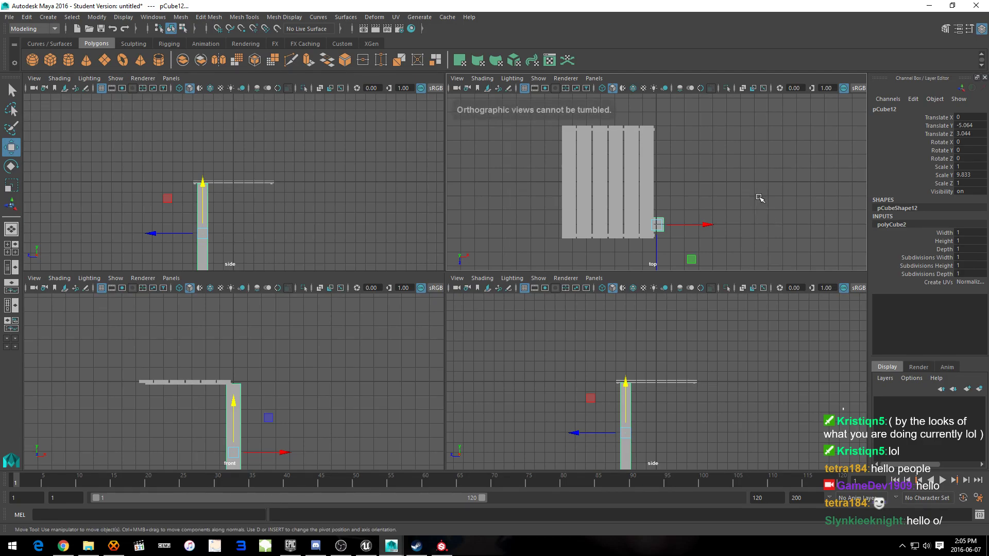
left_click(34, 78)
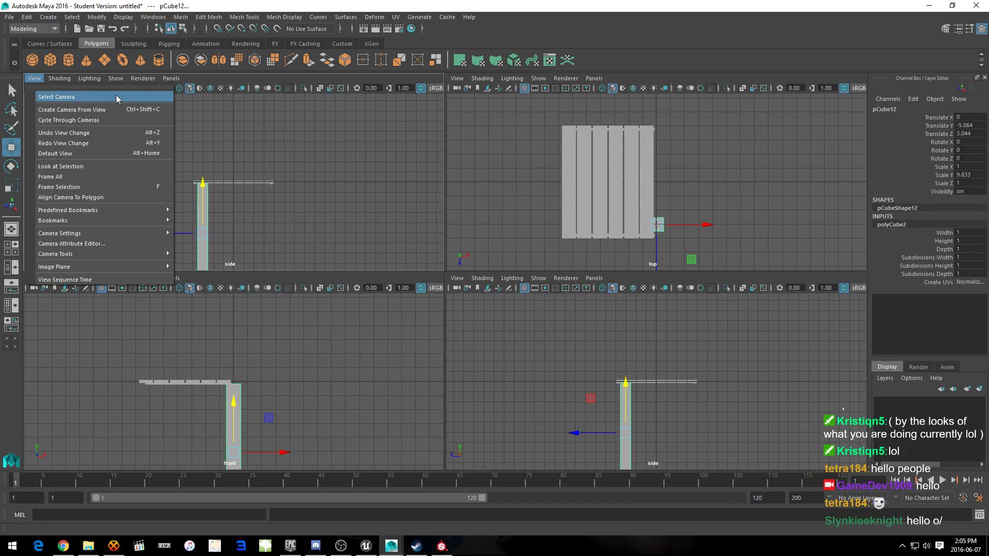
left_click(515, 152)
key("space")
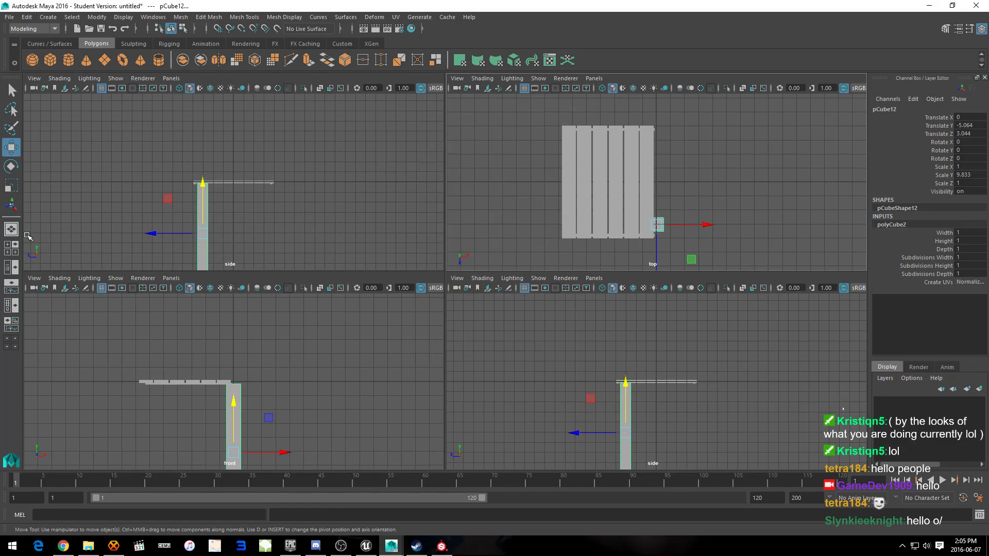
Step: Nudge the leg along Z, then duplicate it as a second post at the deck's opposite end
left_click(17, 247)
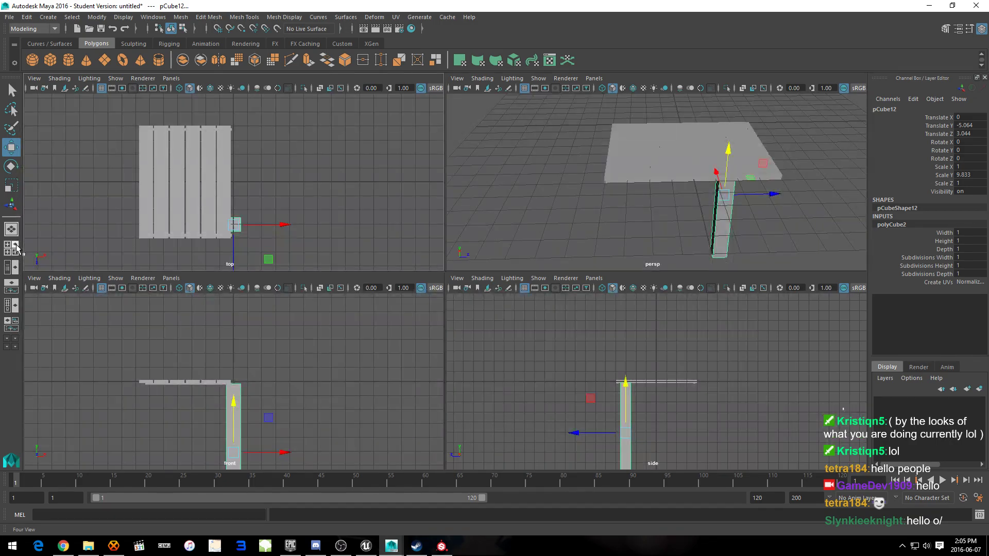
mouse_move(539, 237)
left_mouse_down("alt")
mouse_move(515, 216)
mouse_move(563, 225)
mouse_move(426, 337)
mouse_move(380, 338)
left_mouse_up("alt")
key("space")
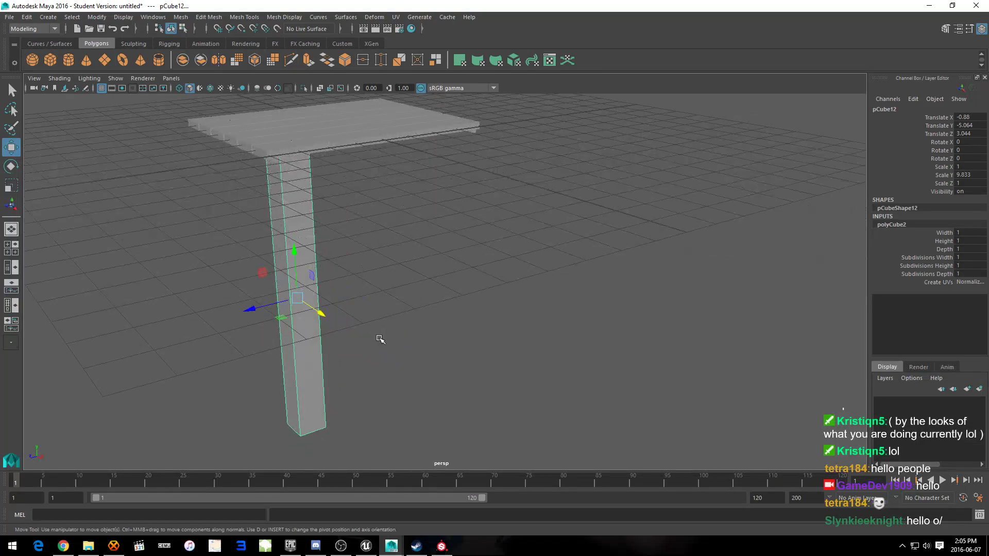
mouse_move(256, 307)
left_mouse_down()
mouse_move(360, 292)
mouse_move(264, 308)
left_mouse_up()
key("ctrl+d")
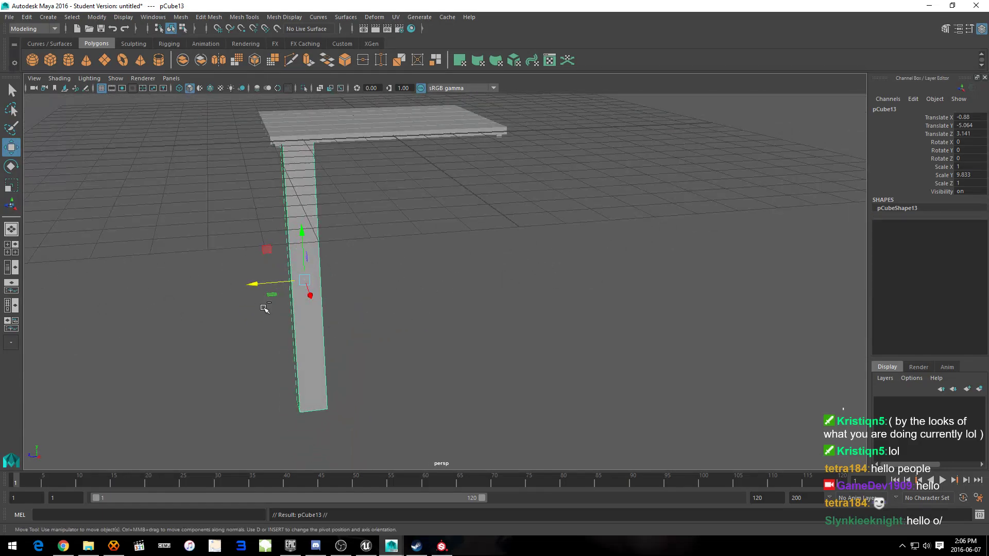
mouse_move(258, 284)
left_mouse_down("alt")
mouse_move(436, 286)
mouse_move(464, 260)
mouse_move(453, 280)
mouse_move(584, 285)
mouse_move(526, 309)
mouse_move(556, 289)
mouse_move(543, 258)
mouse_move(461, 274)
mouse_move(437, 302)
mouse_move(492, 285)
mouse_move(437, 269)
mouse_move(448, 220)
mouse_move(455, 299)
mouse_move(372, 318)
mouse_move(402, 295)
left_mouse_up("alt")
scroll(584, 285, "down", 5)
Step: Apply cylindrical UV projections to the left and right dock legs
left_click(402, 285)
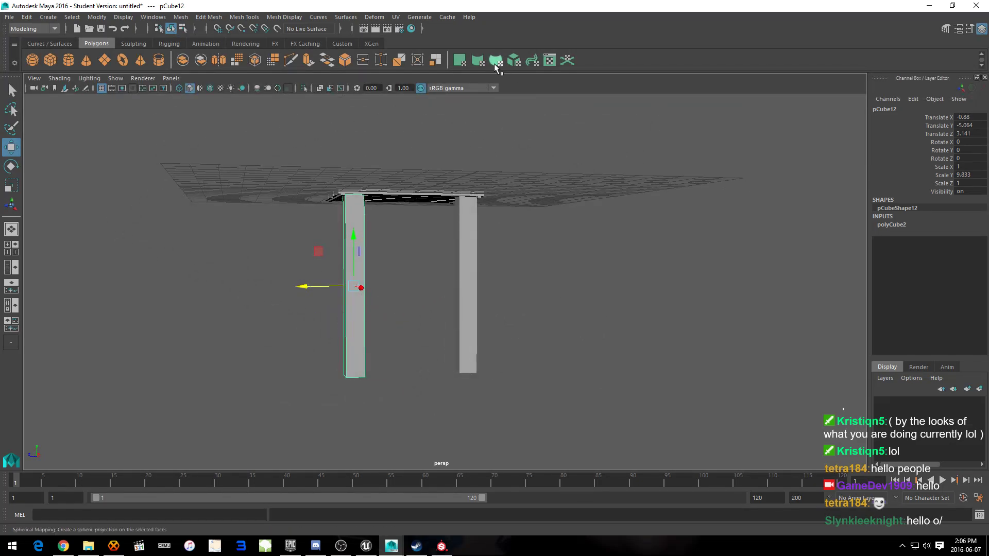
left_click(478, 61)
left_click(466, 309)
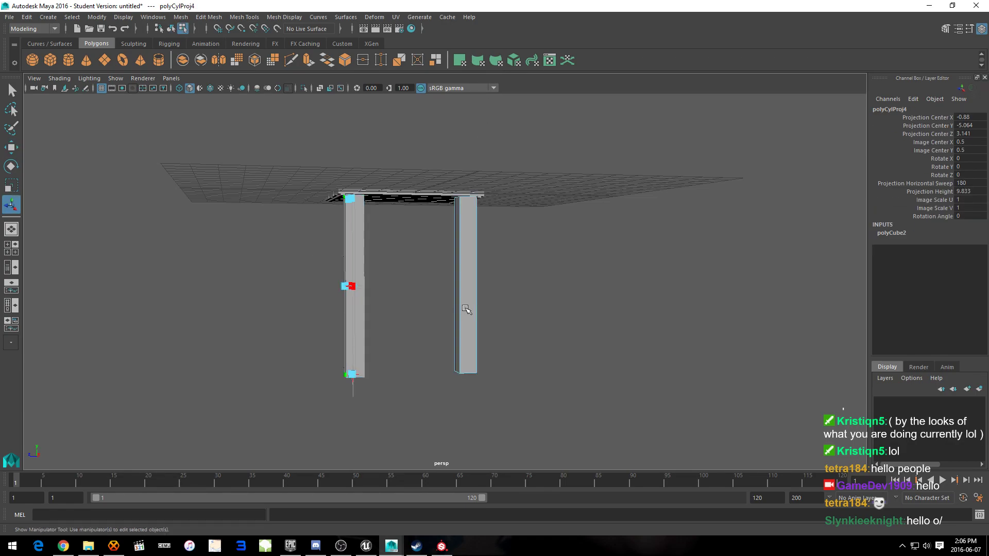
left_click(470, 258)
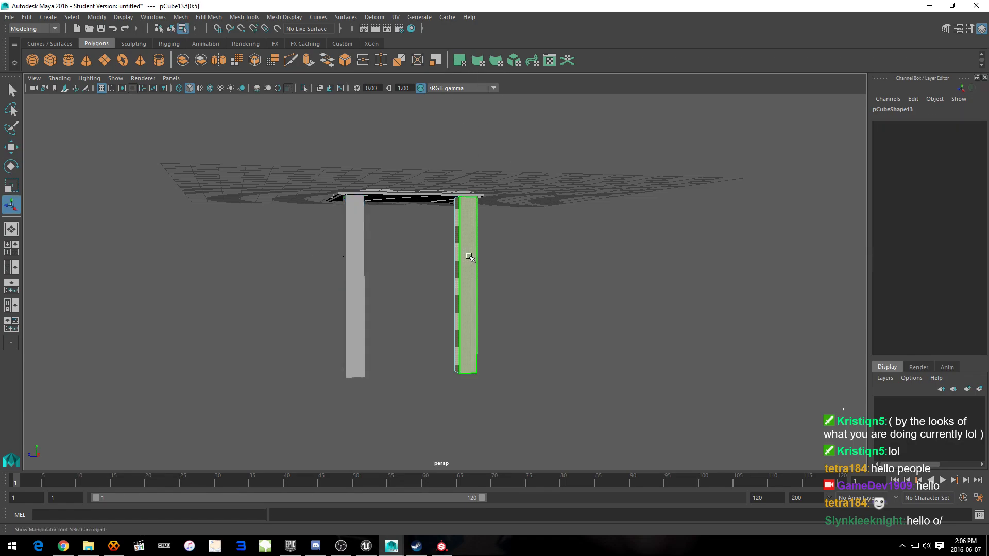
left_click(478, 61)
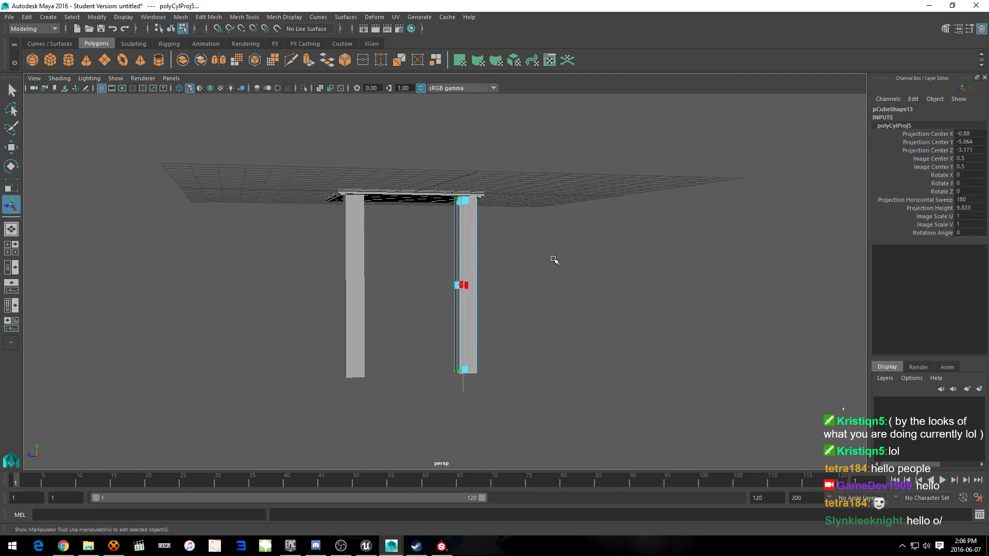
Step: Select all of the dock mesh's faces and run UV Layout on them
left_click(555, 260)
left_click_drag(560, 245, 553, 272, "alt")
right_click_drag(541, 155, 526, 225)
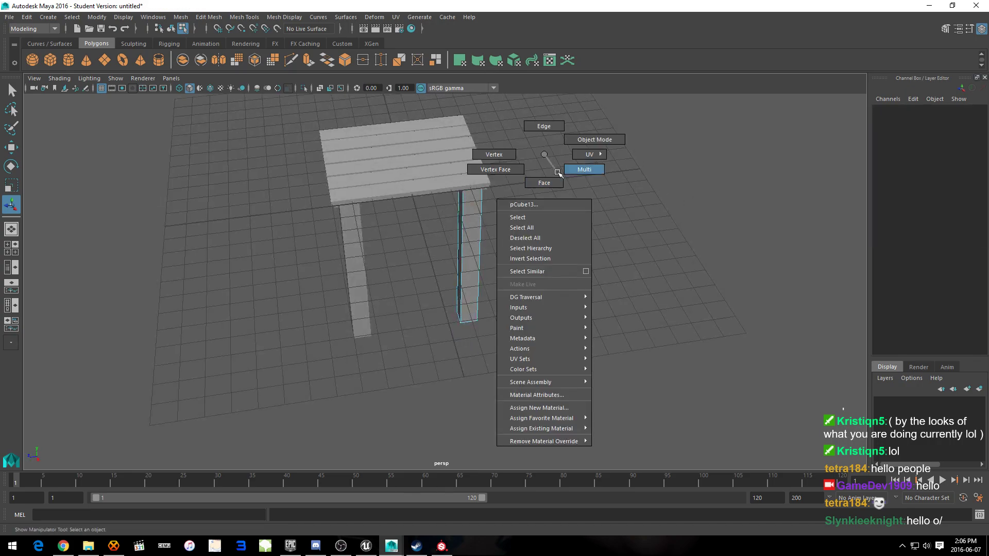
left_click(453, 164)
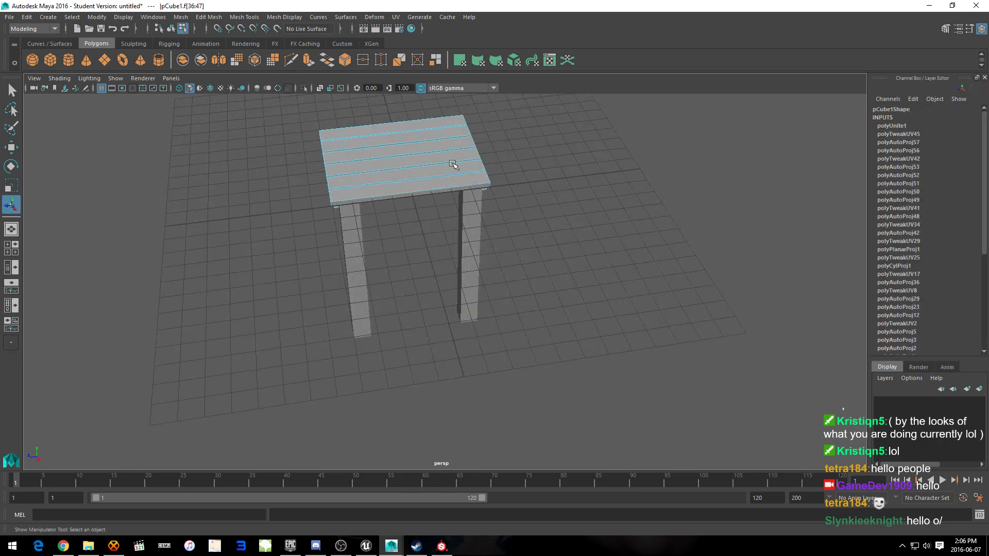
left_click(465, 235, "shift")
left_click(359, 270, "shift")
right_click_drag(560, 225, 549, 295)
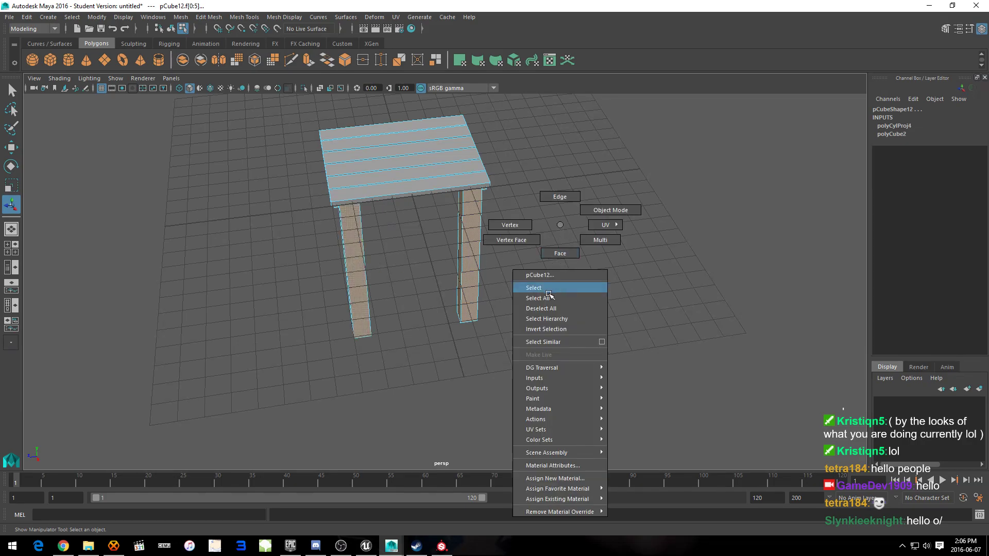
left_click(547, 298)
left_click(396, 18)
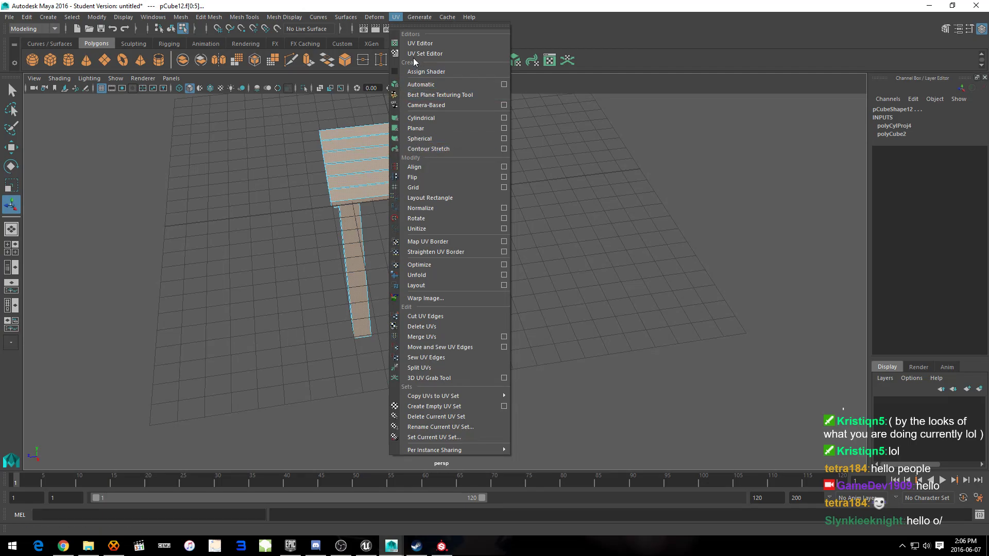
left_click(426, 72)
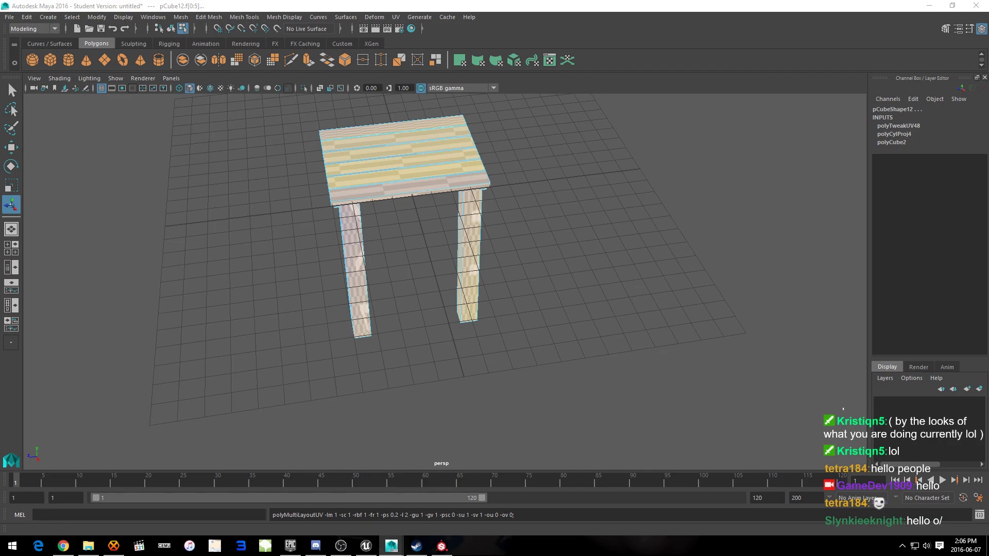
left_click(10, 17)
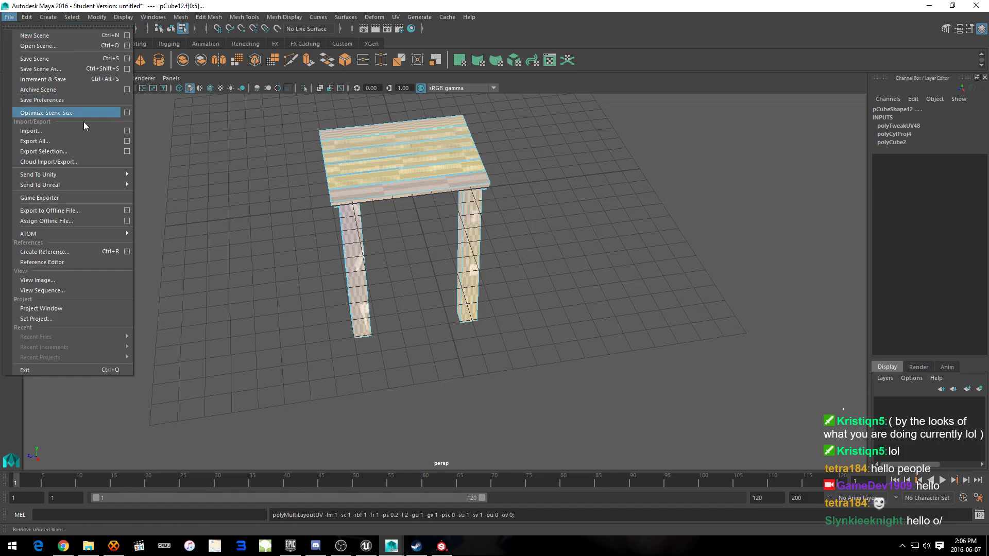
Step: Send the whole scene to Unreal's Content folder as docklegs.fbx and minimize Maya
mouse_move(85, 184)
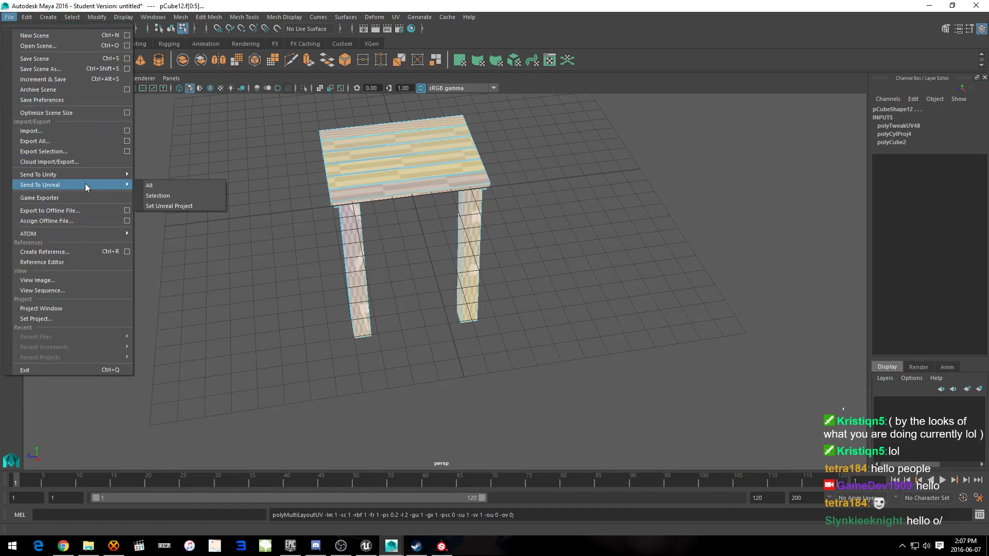
left_click(182, 188)
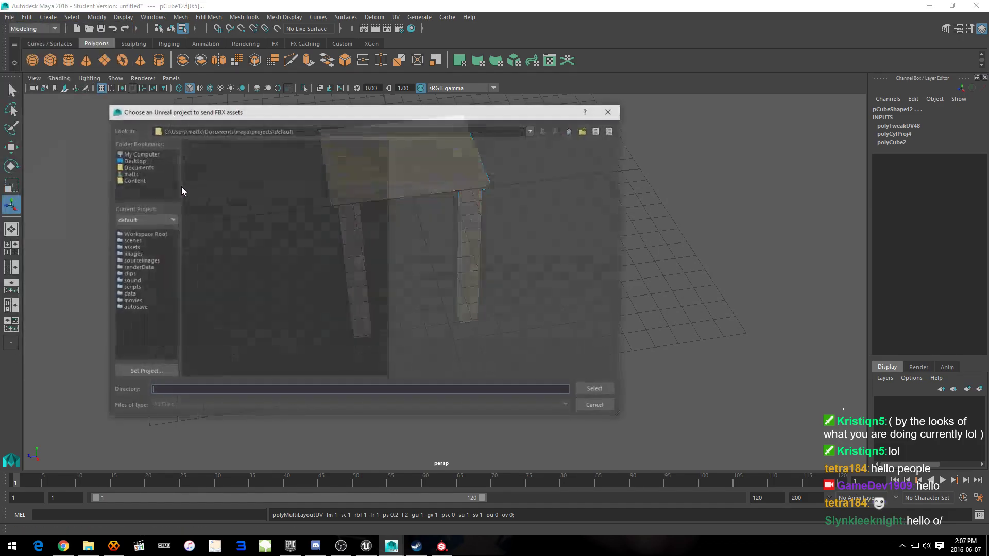
left_click(594, 394)
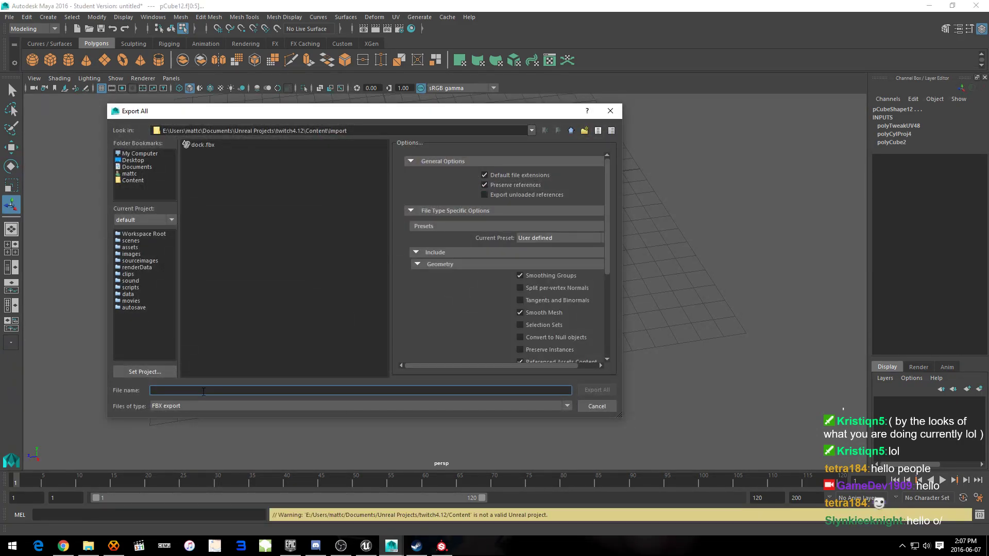
type("docklegs")
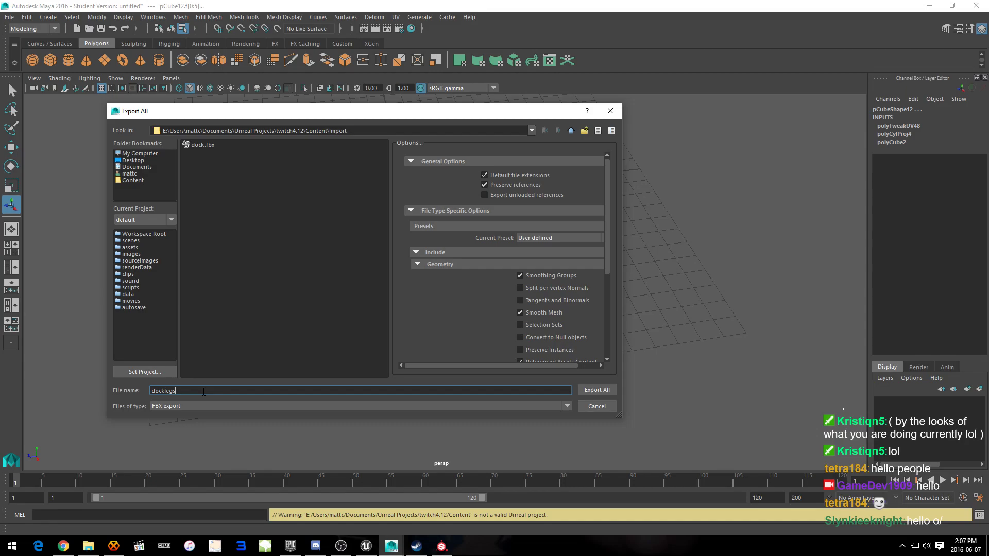
key("Return")
left_click(929, 5)
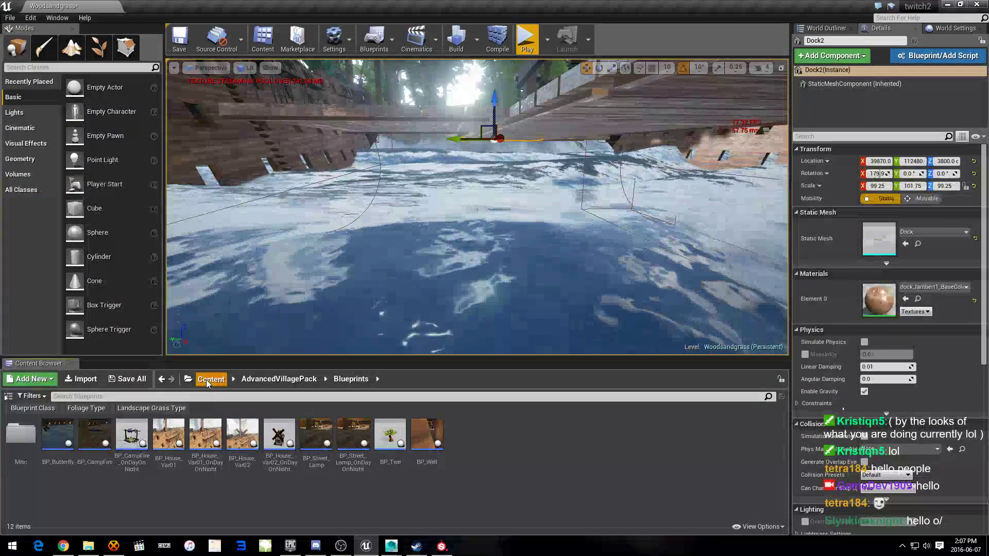
Step: Import the FBX, place docklegs from Content > Import over the water, and scale it to 277.525
left_click(512, 418)
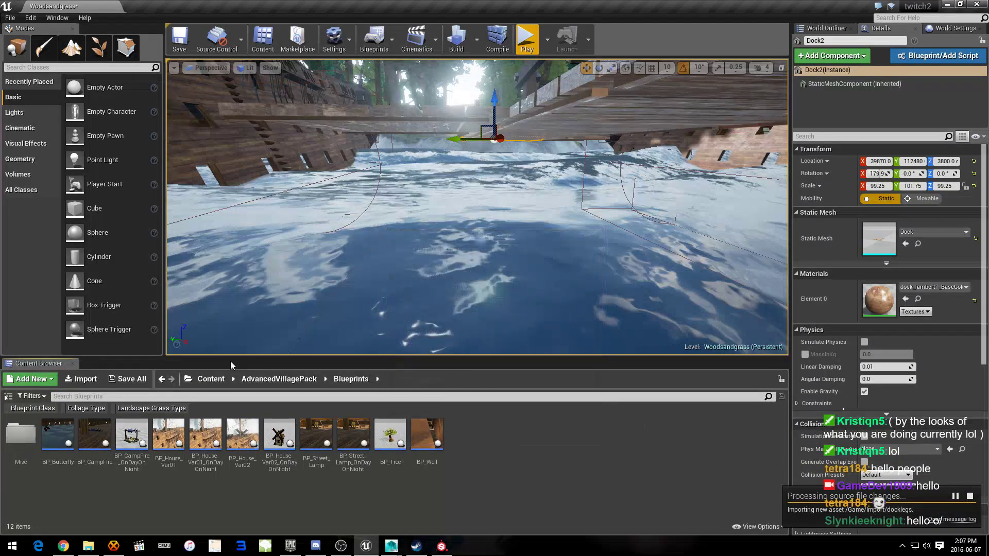
left_click(209, 382)
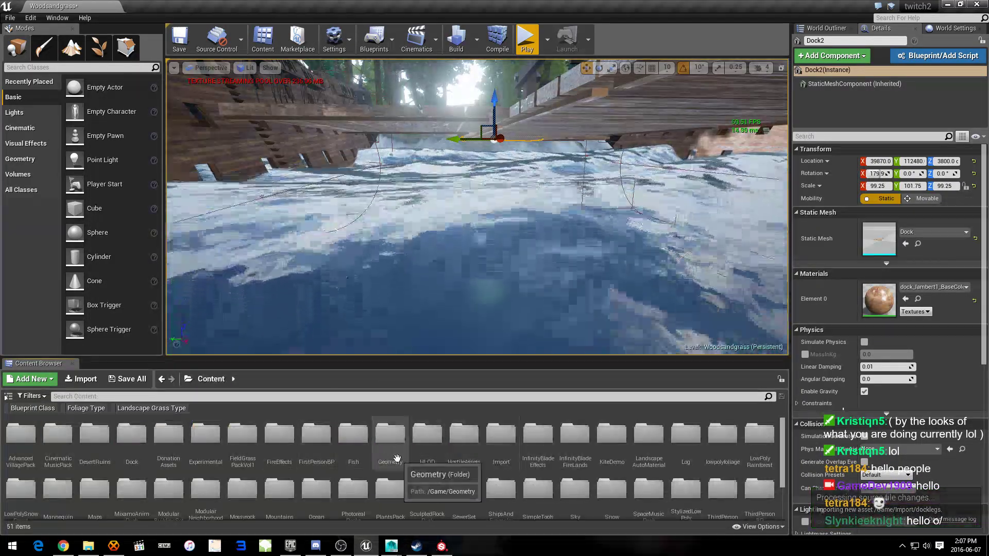
double_click(512, 455)
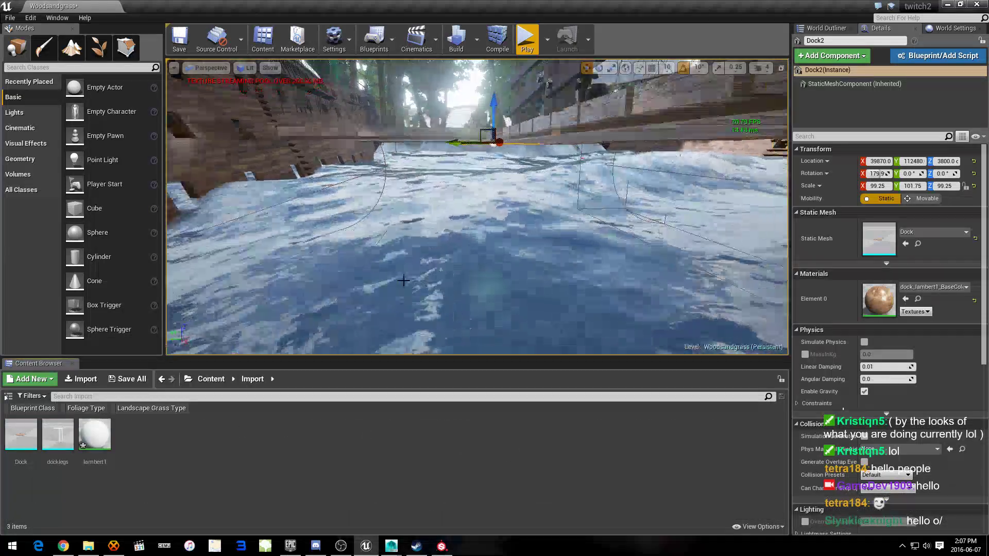
scroll(407, 278, "down", 10)
right_click_drag(414, 275, 414, 275)
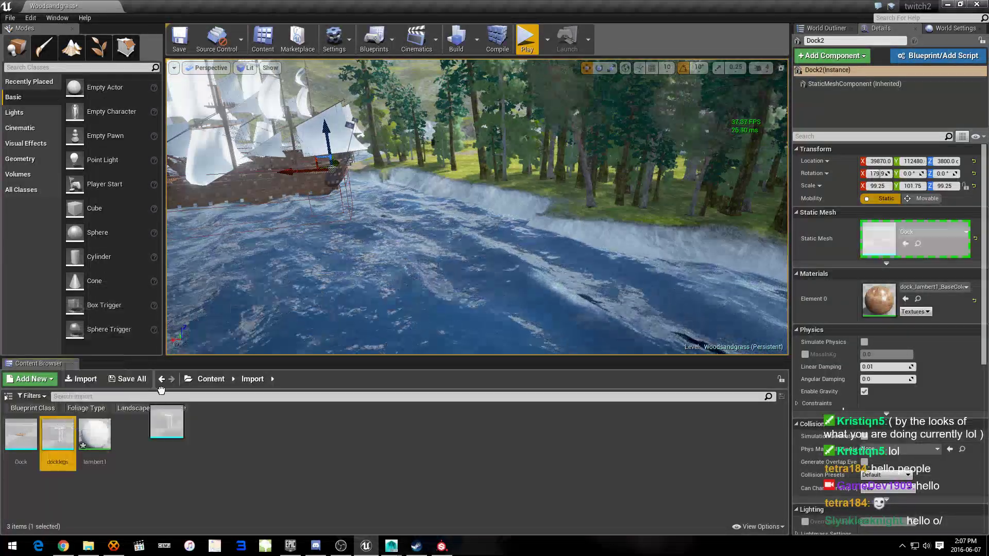
mouse_move(58, 435)
left_mouse_down()
mouse_move(419, 298)
mouse_move(538, 229)
left_mouse_up()
key("e")
key("r")
right_click_drag(440, 290, 440, 330)
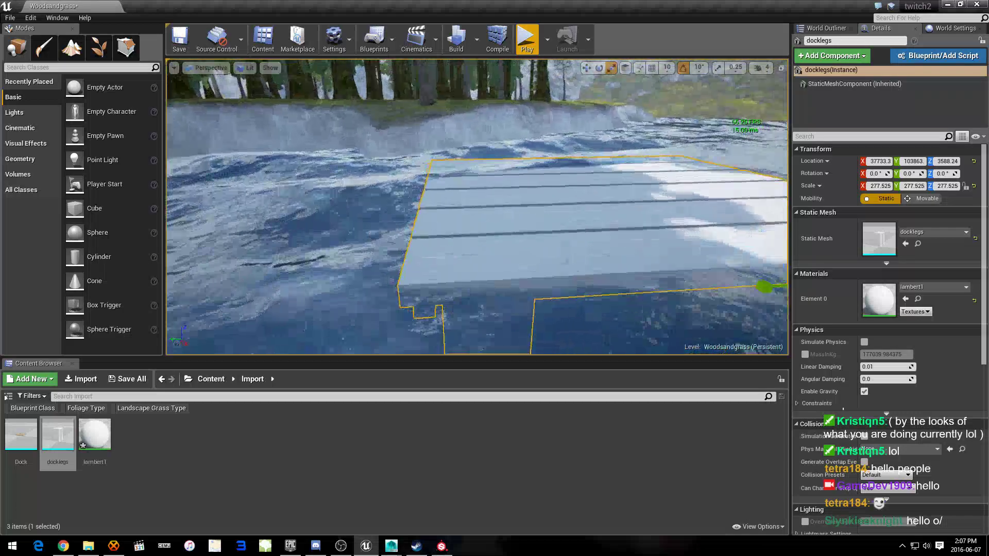
right_click_drag(440, 330, 440, 309)
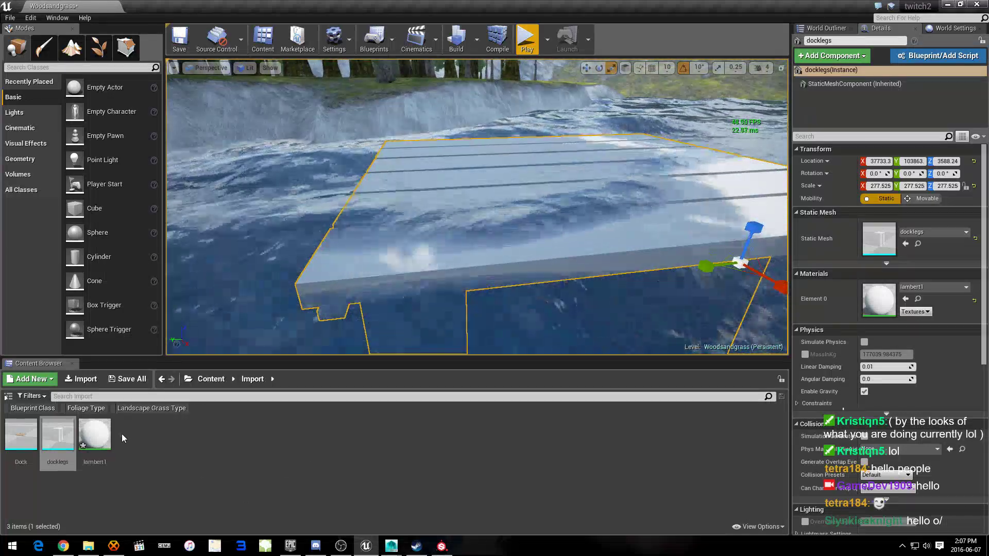
Step: Apply dock_lambert1_BaseColor_Mat to docklegs, raise it to Z 3863.8, and deselect it
left_click(214, 382)
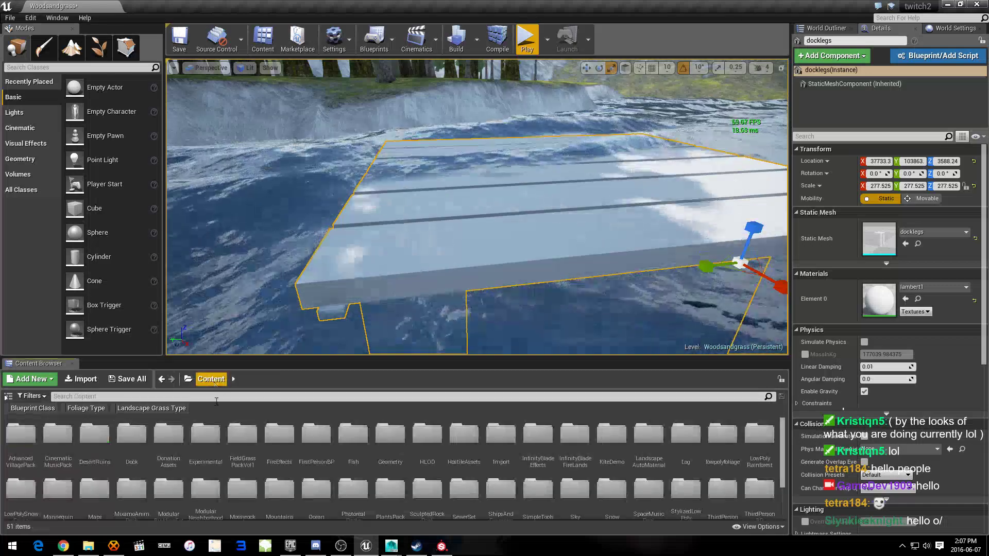
double_click(119, 454)
left_click_drag(58, 434, 471, 227)
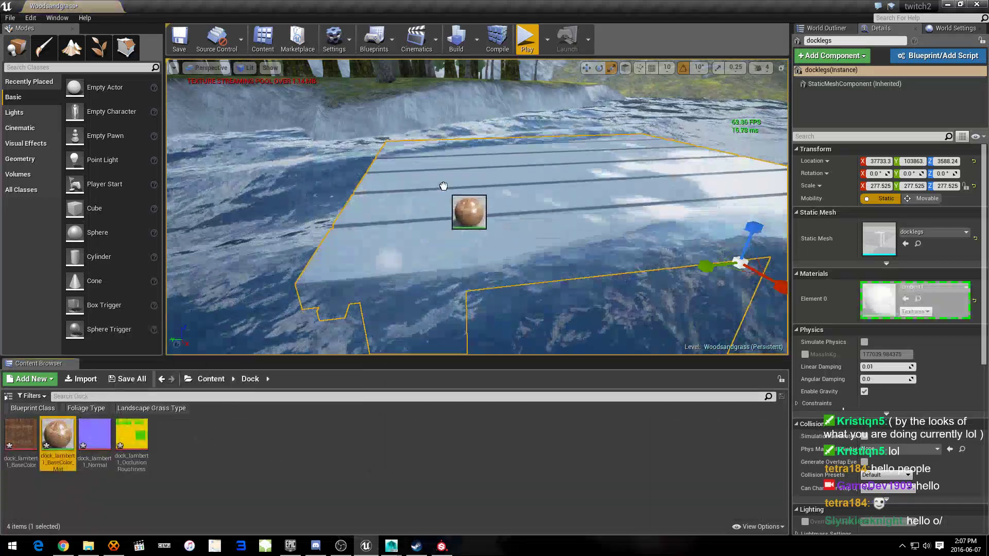
scroll(471, 227, "down", 3)
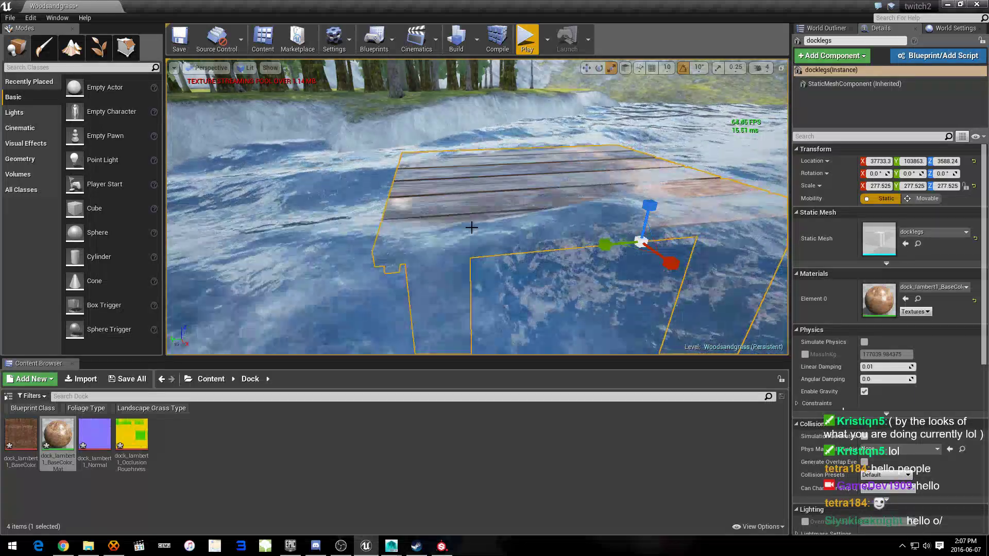
left_click_drag(645, 208, 632, 99)
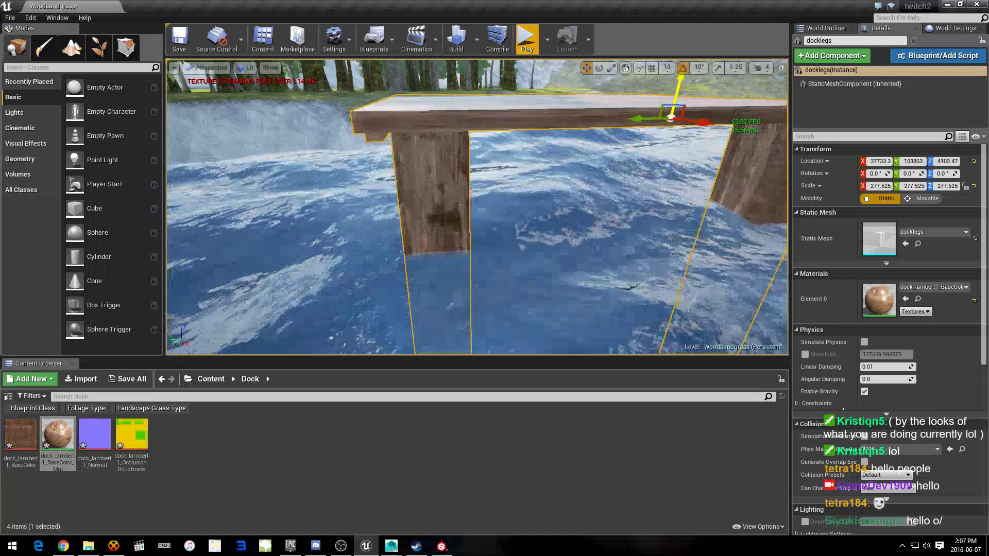
mouse_move(639, 141)
right_mouse_down()
mouse_move(556, 155)
mouse_move(546, 170)
right_mouse_up()
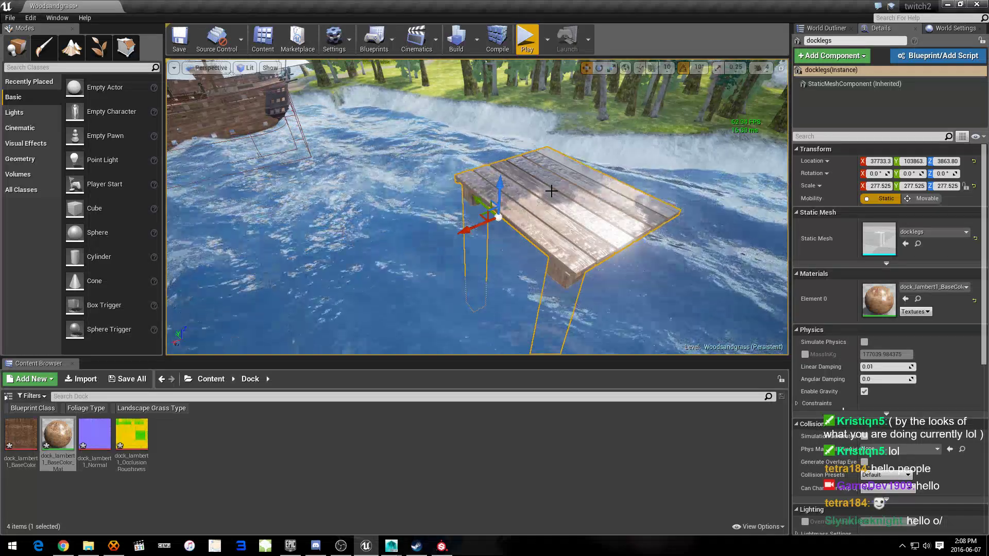
key("Delete")
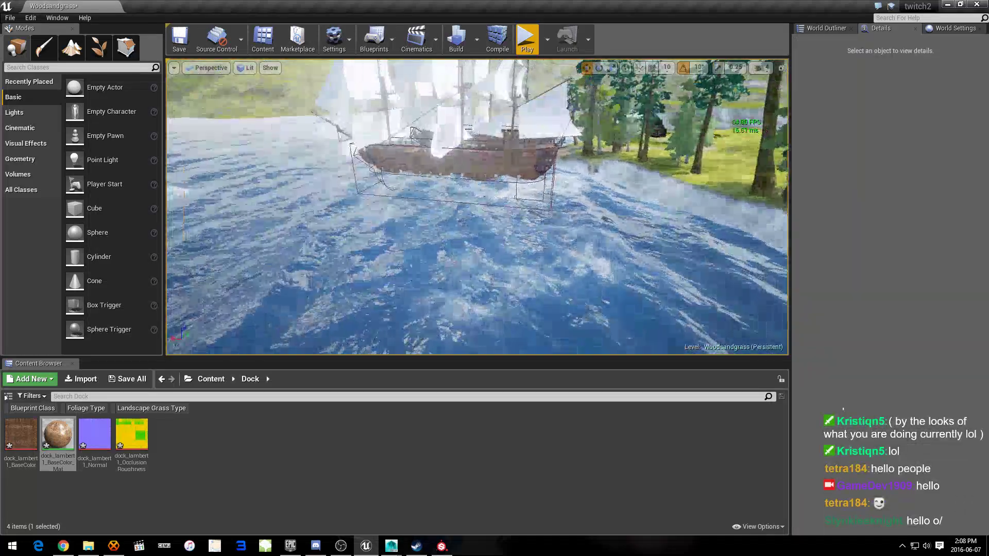
mouse_move(477, 216)
right_mouse_down()
mouse_move(499, 196)
mouse_move(478, 201)
right_mouse_up()
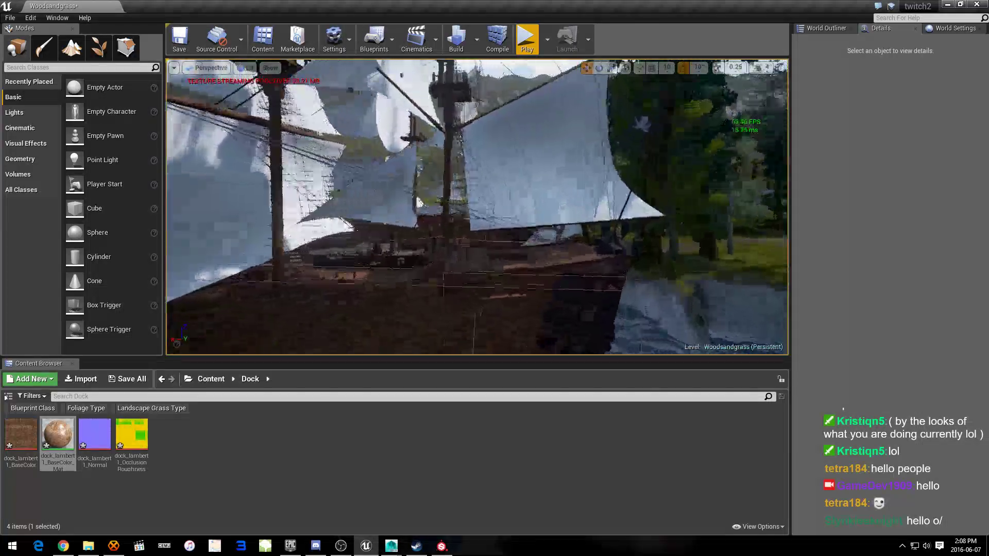
right_click_drag(411, 178, 565, 217)
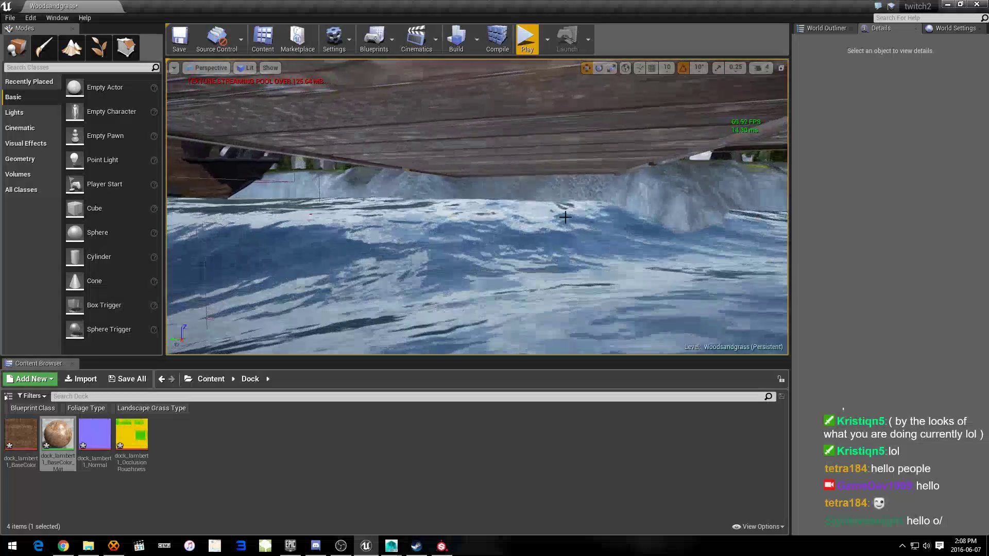
Step: Back in Maya, delete the tabletop so only the two leg posts remain
mouse_move(392, 546)
left_click(422, 493)
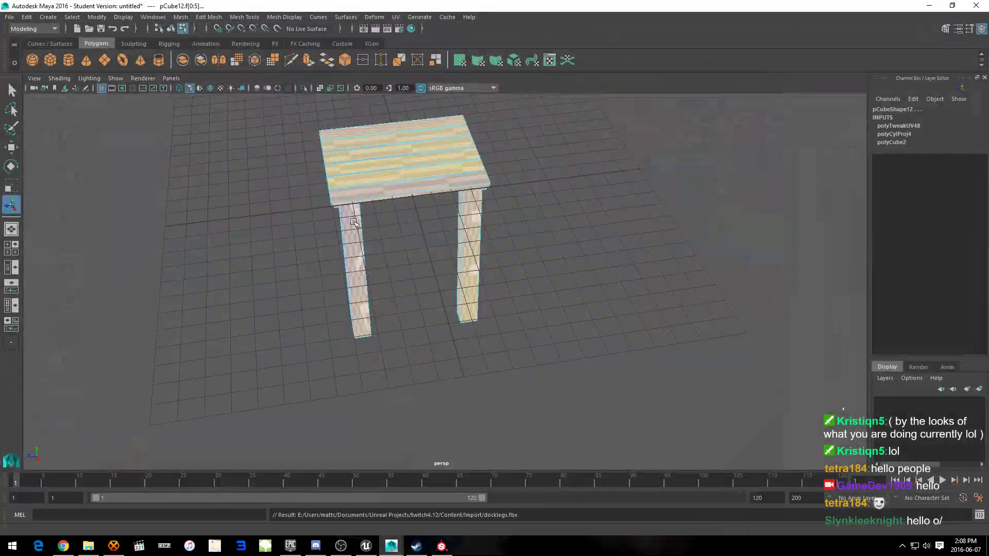
left_click(368, 172)
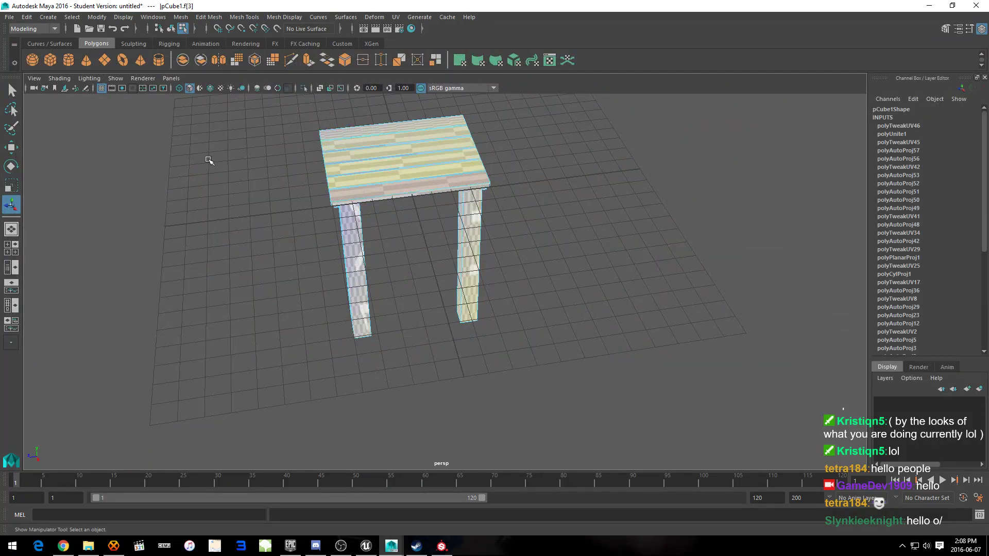
right_click_drag(208, 160, 253, 146)
left_click(405, 171)
key("Delete")
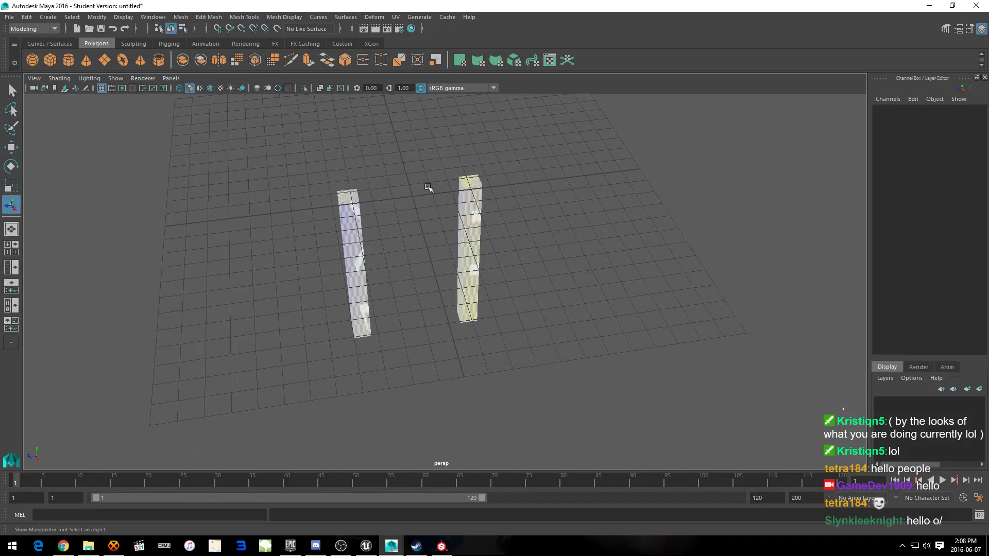
Step: Re-export the legs to Content as docklegs.fbx, replacing the existing file, and minimize Maya
left_click(9, 17)
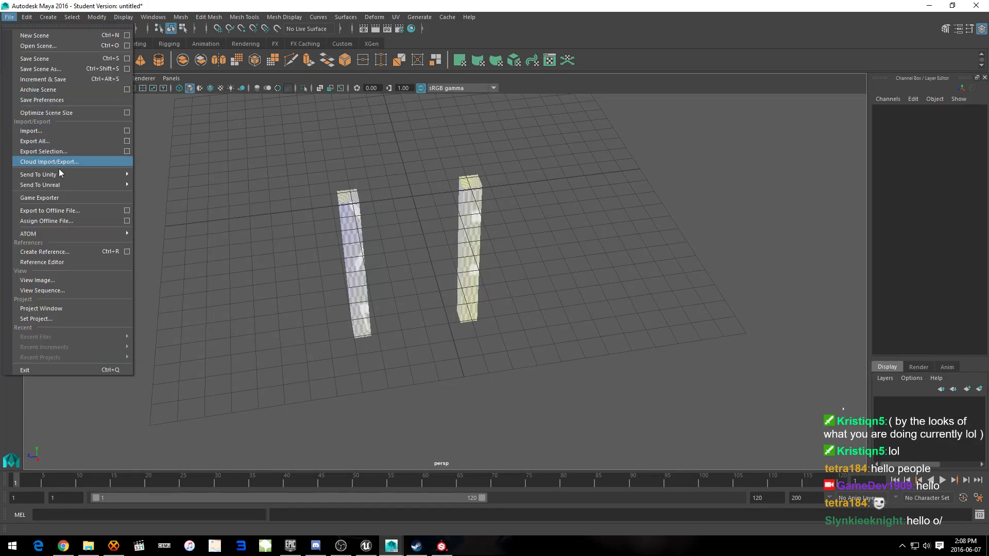
mouse_move(82, 186)
left_click(148, 182)
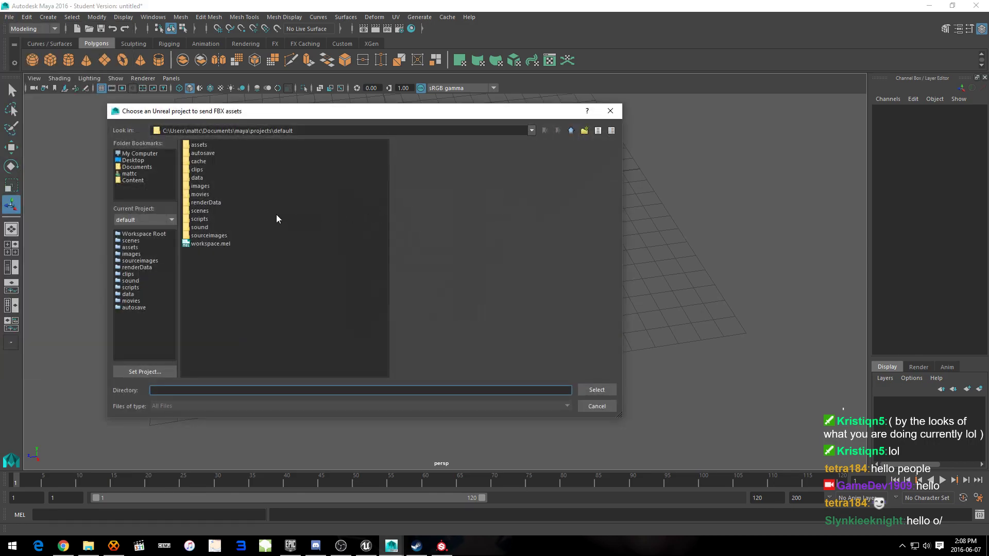
left_click(140, 181)
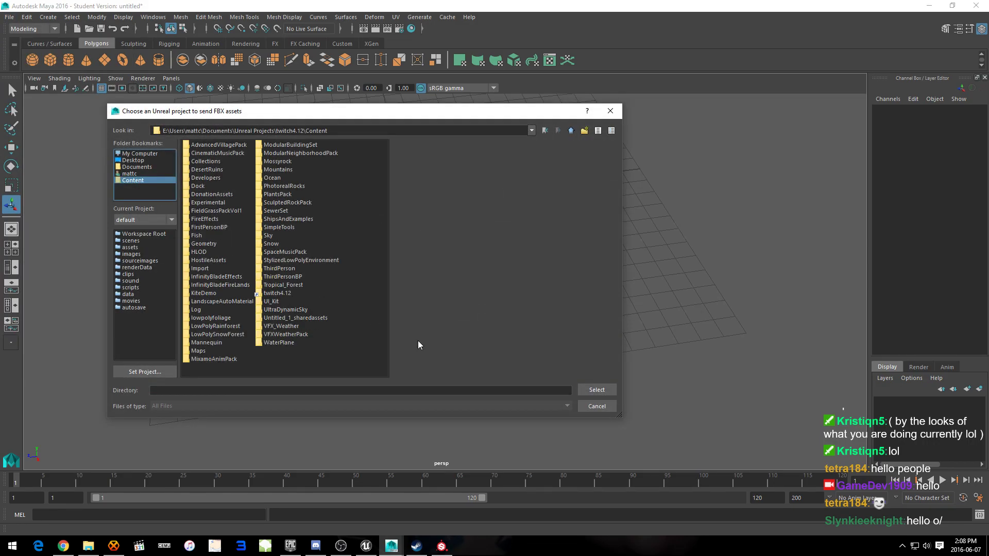
left_click(594, 393)
type("d")
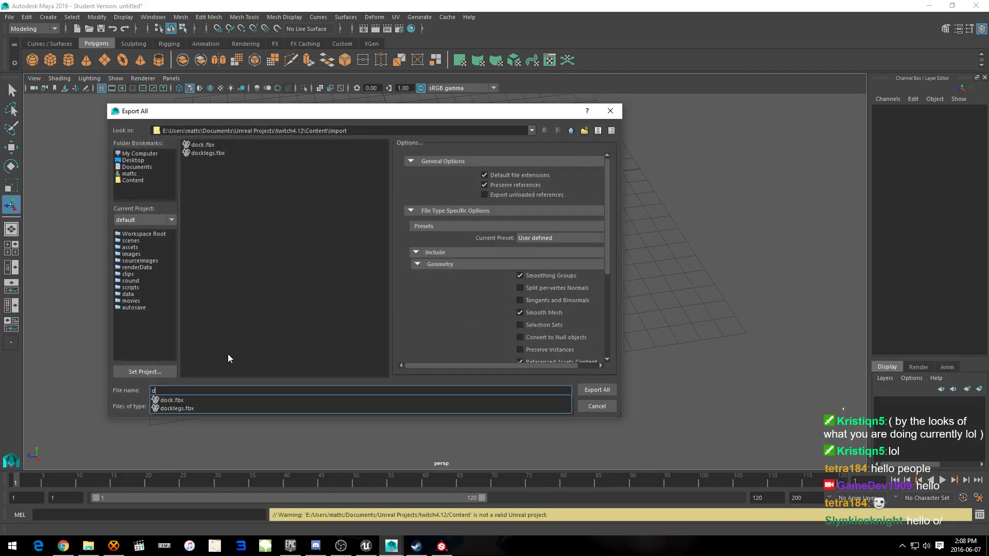
type("oc")
left_click(176, 408)
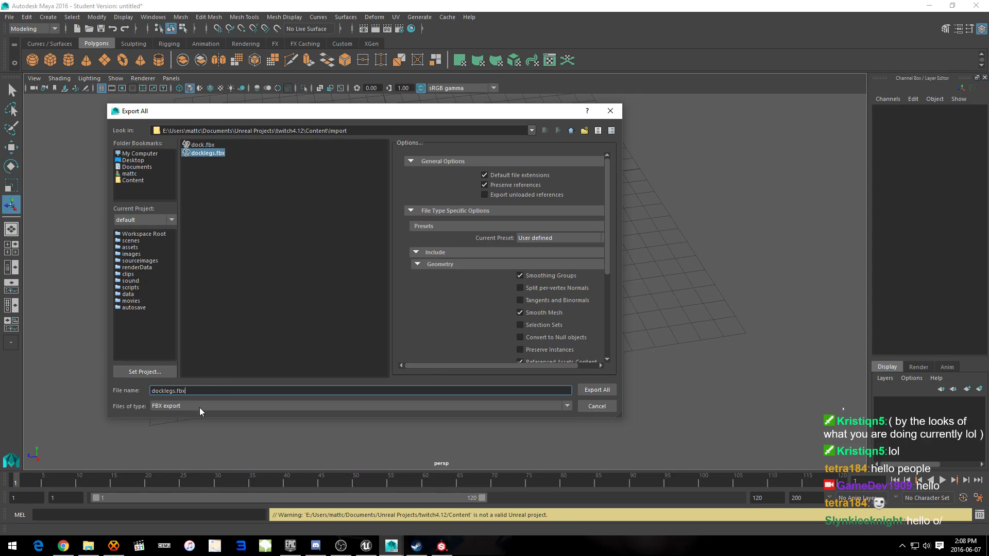
left_click(597, 389)
left_click(333, 280)
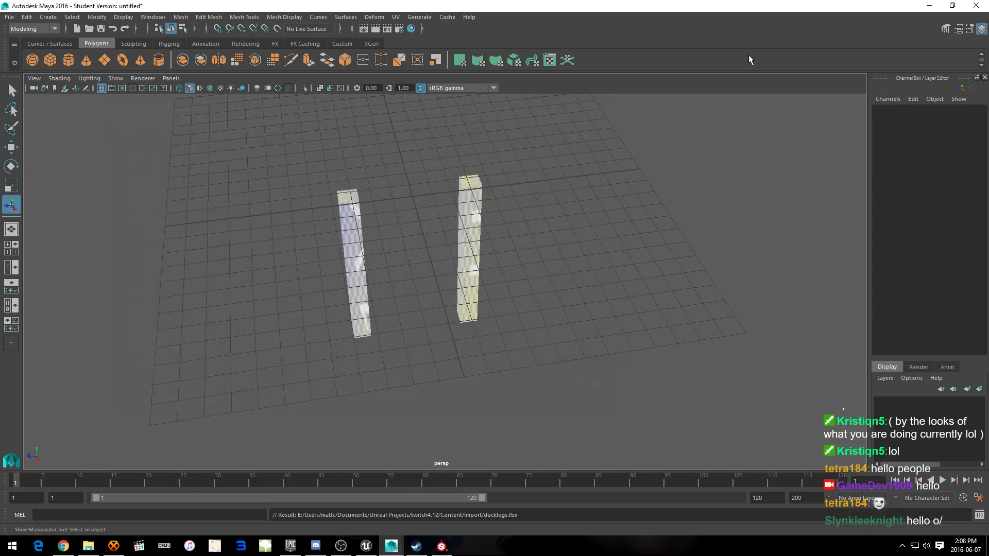
left_click(925, 8)
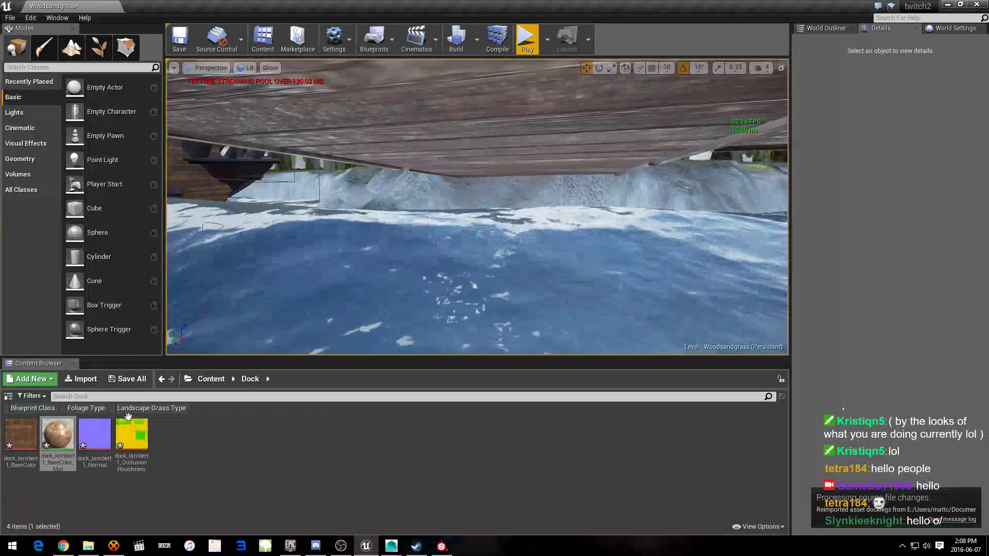
Step: Place the reimported docklegs from the Import folder and scale it up to about -96.884
left_click(210, 379)
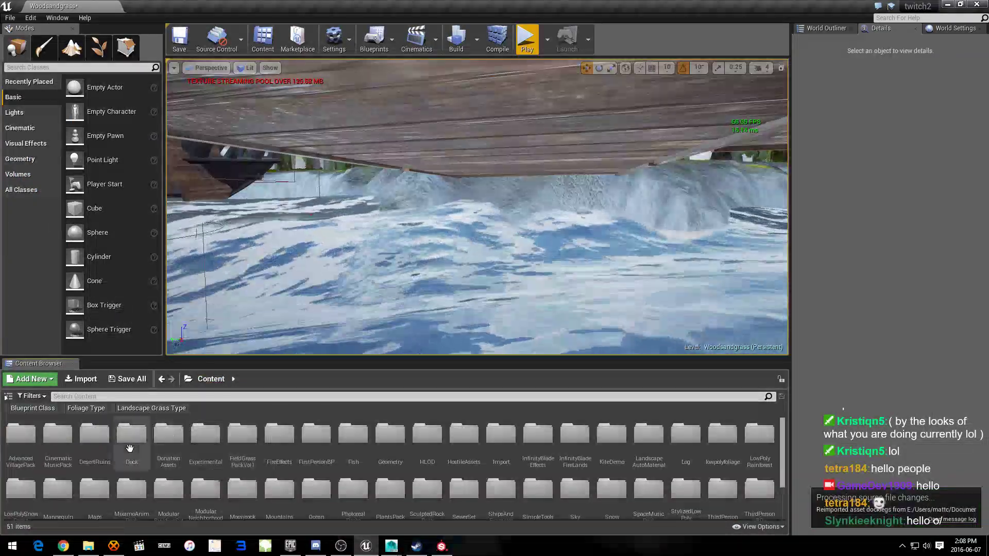
double_click(493, 448)
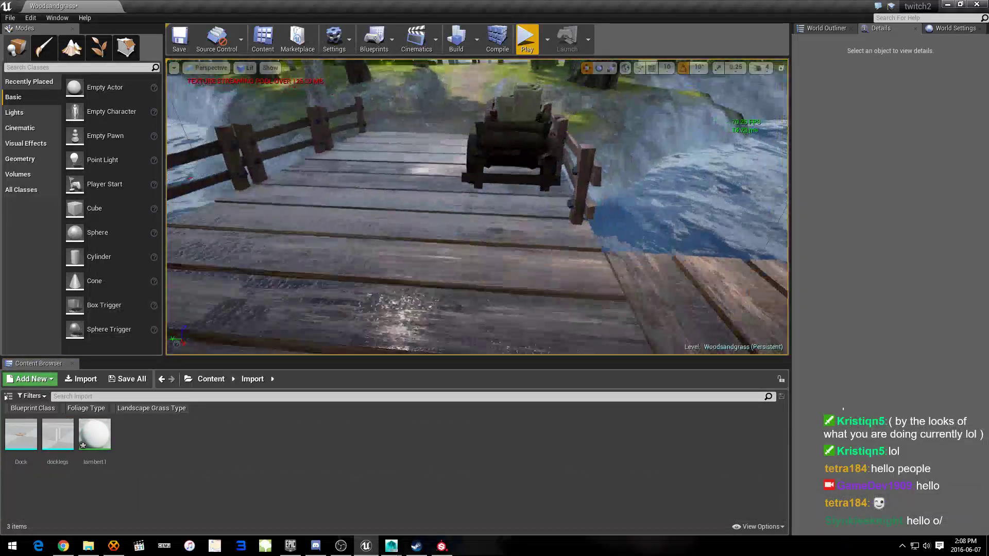
right_click_drag(477, 206, 476, 206)
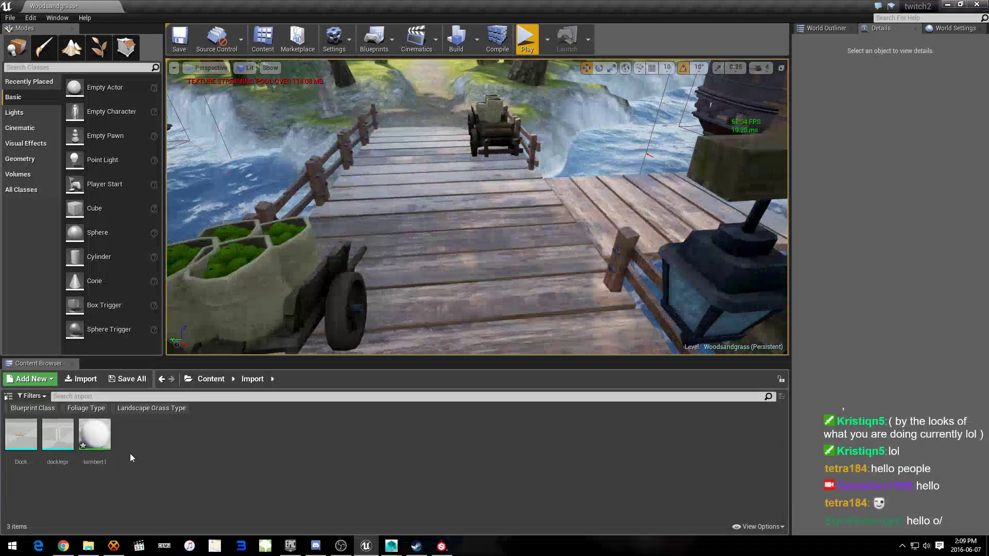
left_click(57, 435)
key("r")
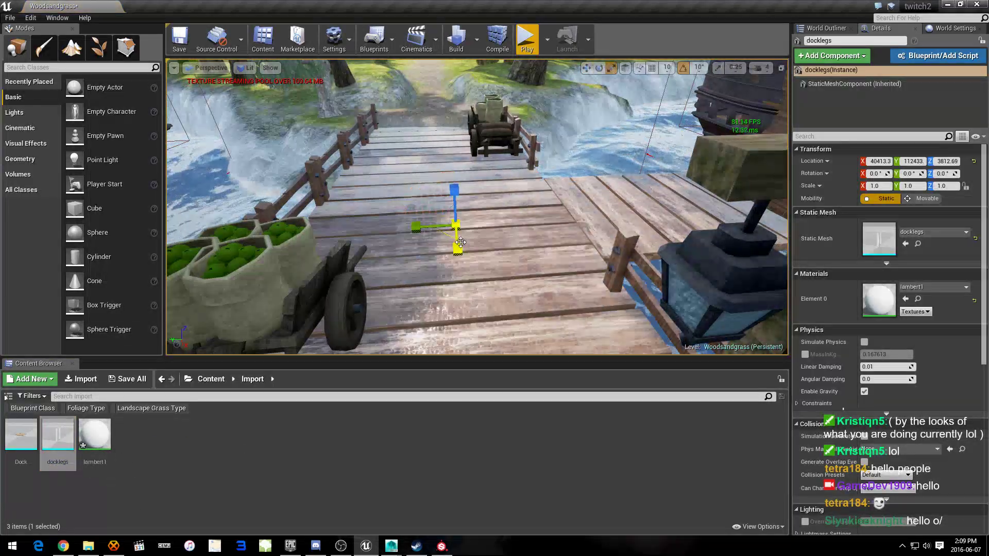
left_click_drag(464, 248, 458, 267)
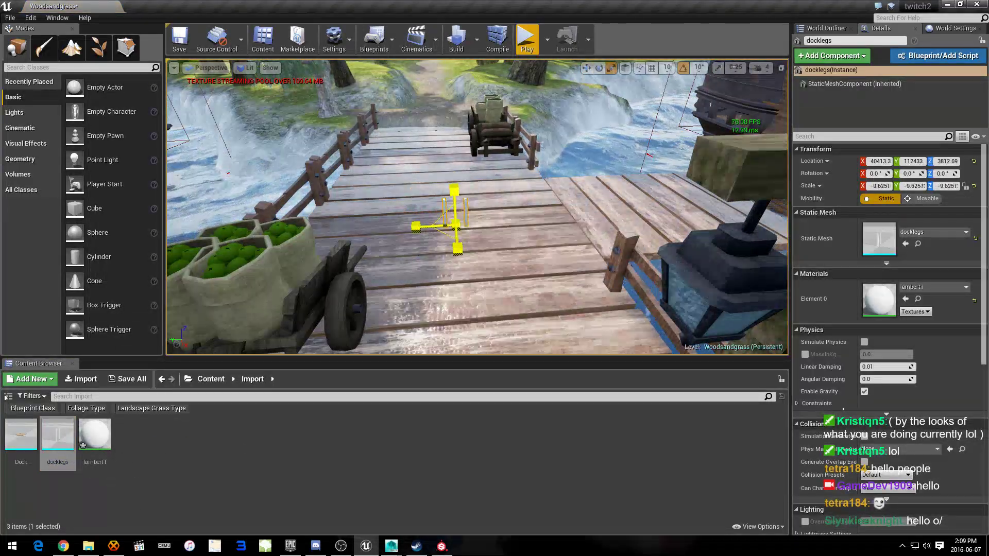
mouse_move(458, 267)
left_mouse_down()
mouse_move(458, 361)
mouse_move(416, 228)
mouse_move(443, 196)
mouse_move(413, 160)
mouse_move(400, 176)
left_mouse_up()
key("w")
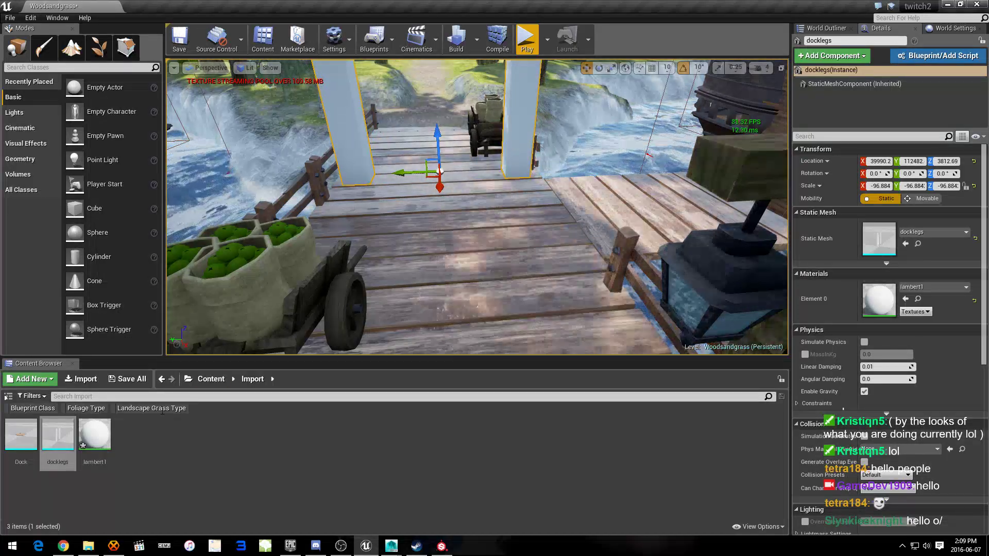
Step: Apply the dock BaseColor wood material to the legs and lower them into the water
left_click(211, 379)
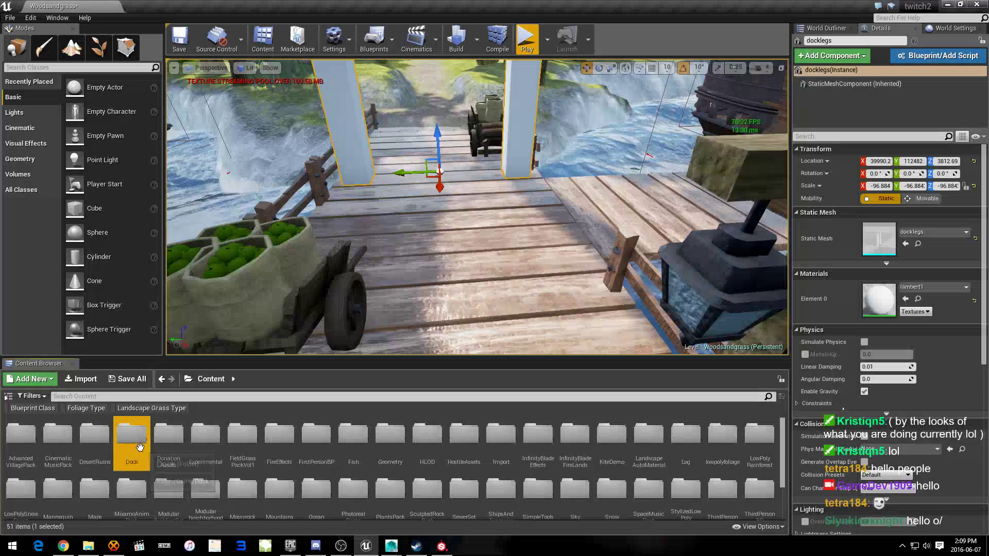
double_click(132, 435)
left_click_drag(57, 435, 860, 307)
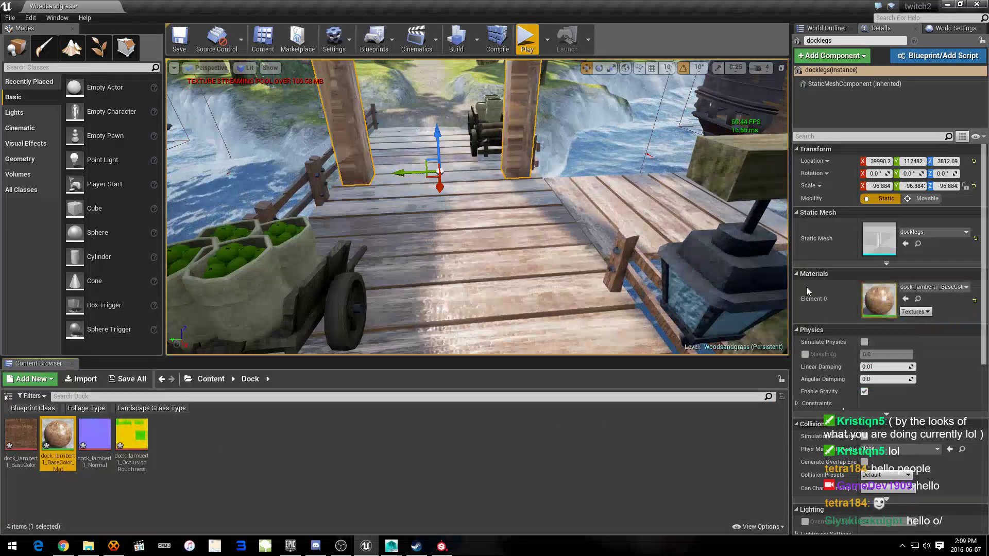
left_click_drag(443, 135, 471, 303)
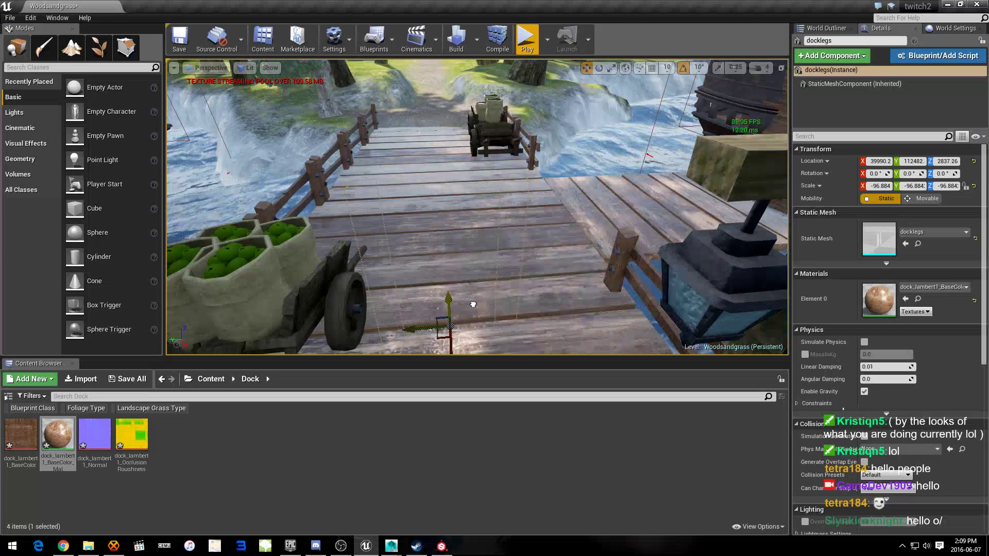
mouse_move(433, 257)
right_mouse_down()
mouse_move(464, 288)
mouse_move(479, 278)
mouse_move(463, 257)
right_mouse_up()
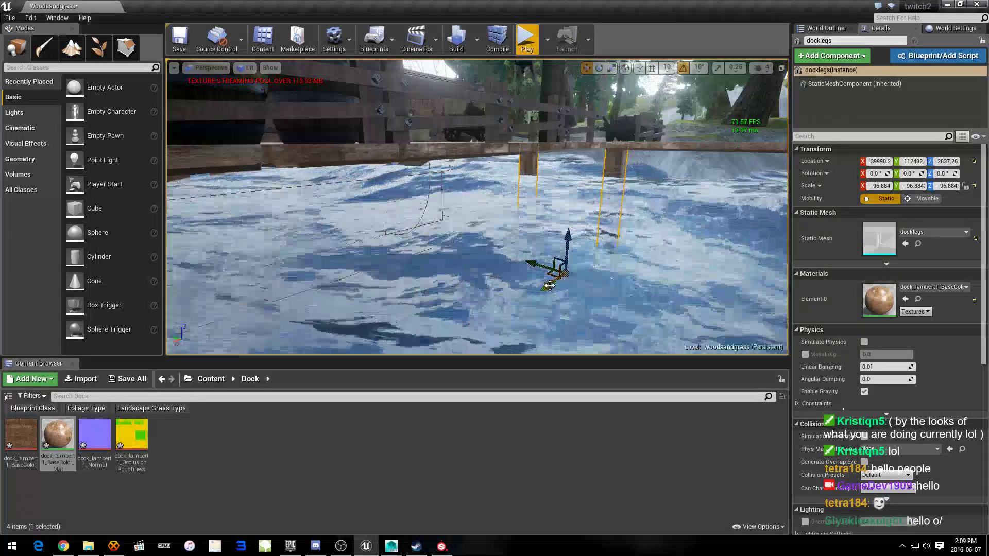
Step: Alt-drag copies of the leg posts to several points along the dock, up to docklegs6
left_click_drag(549, 286, 632, 283, "alt+shift")
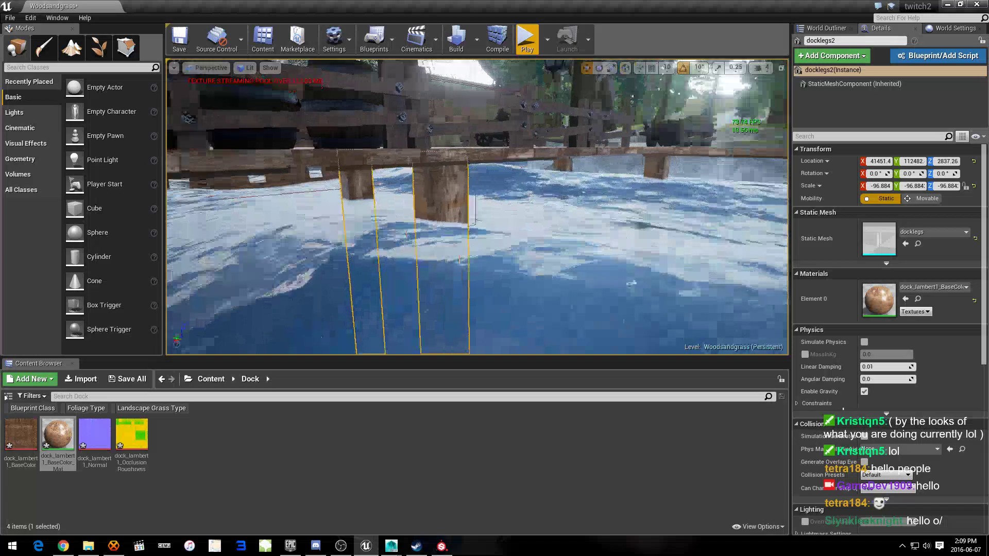
left_click_drag(478, 286, 194, 265, "alt+shift")
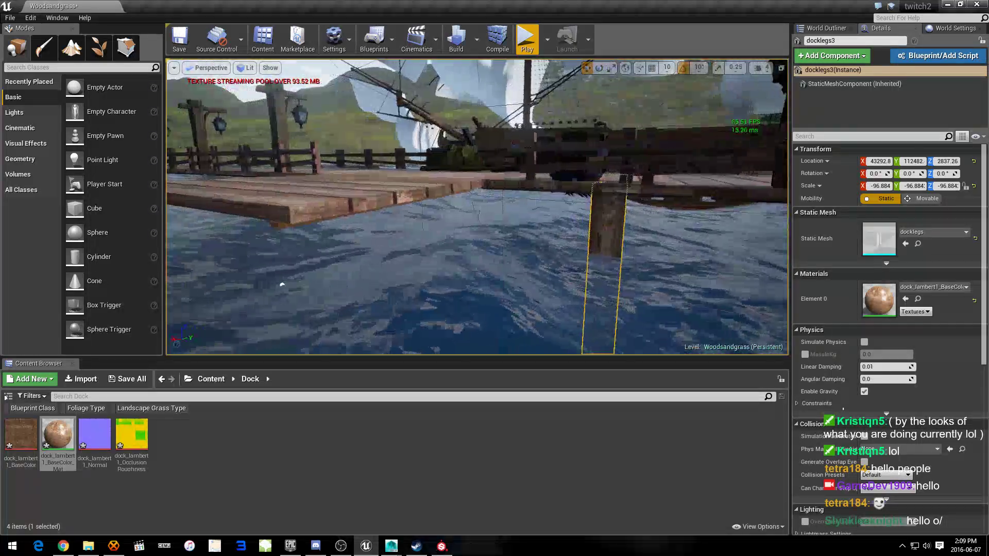
left_click_drag(481, 306, 477, 287, "shift")
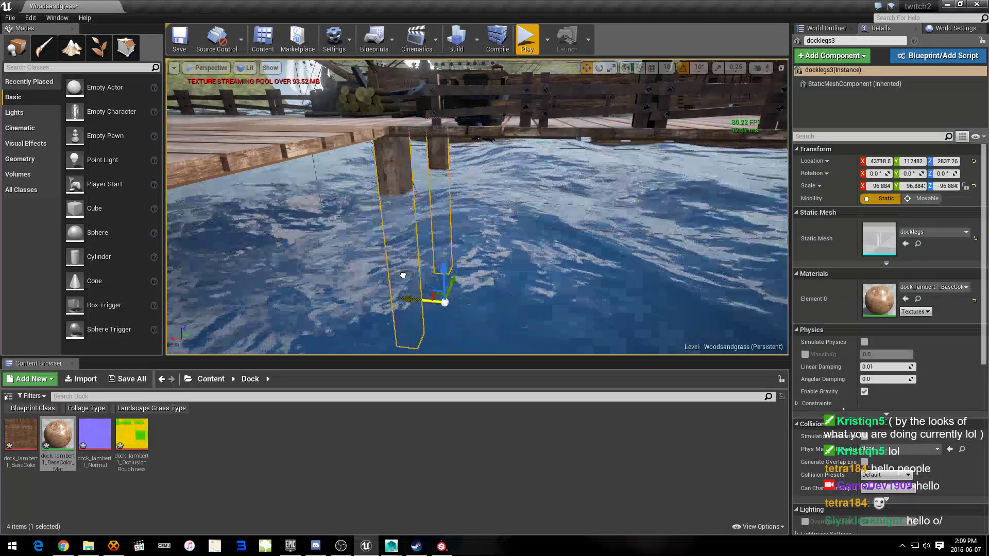
right_click_drag(517, 287, 523, 279)
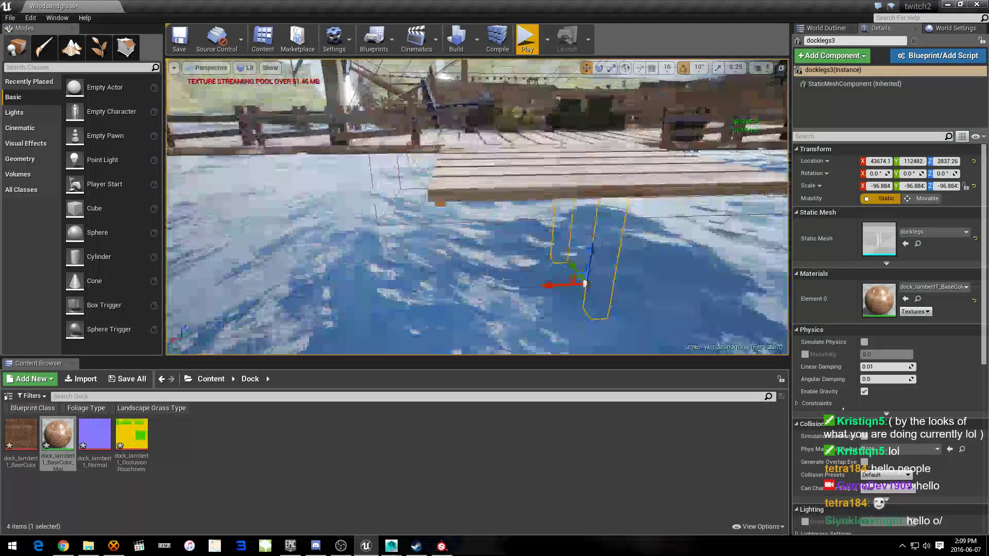
mouse_move(570, 257)
left_mouse_down("alt+shift")
mouse_move(433, 242)
mouse_move(387, 282)
left_mouse_up("alt+shift")
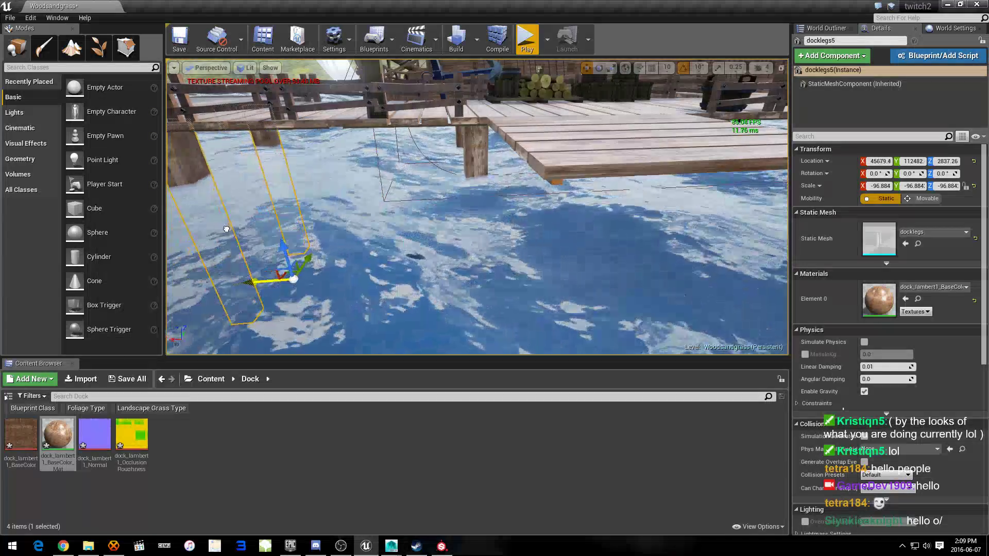
right_click_drag(458, 283, 422, 285)
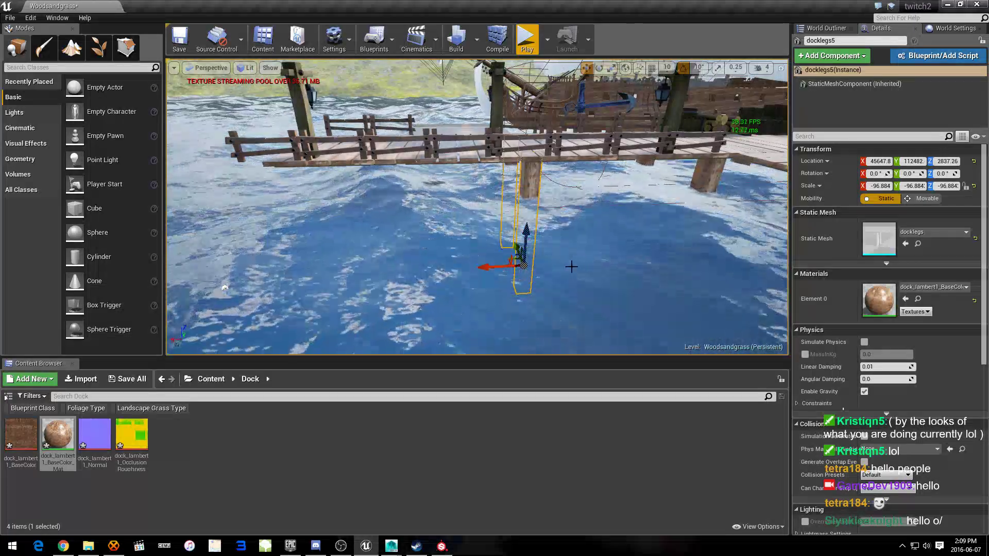
left_click_drag(540, 247, 407, 242)
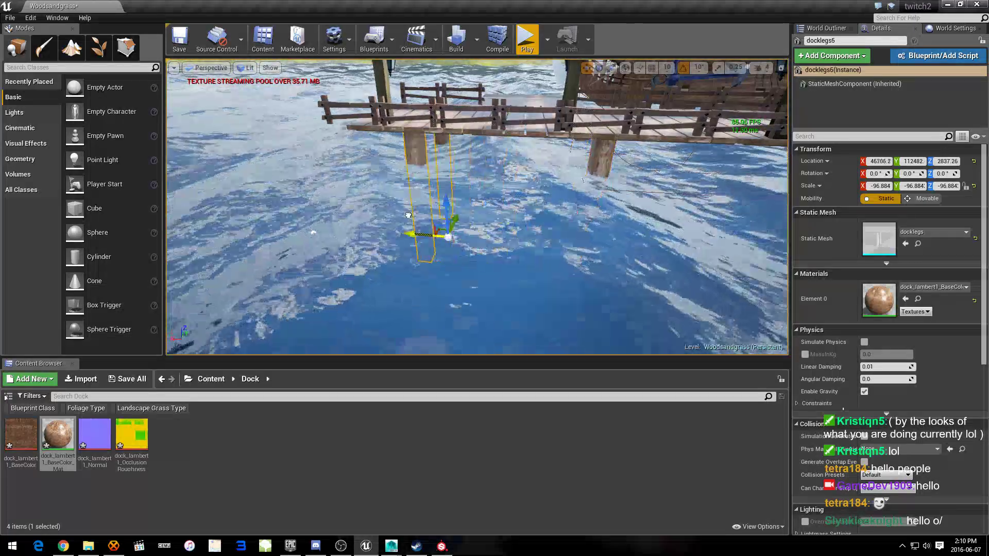
key("Delete")
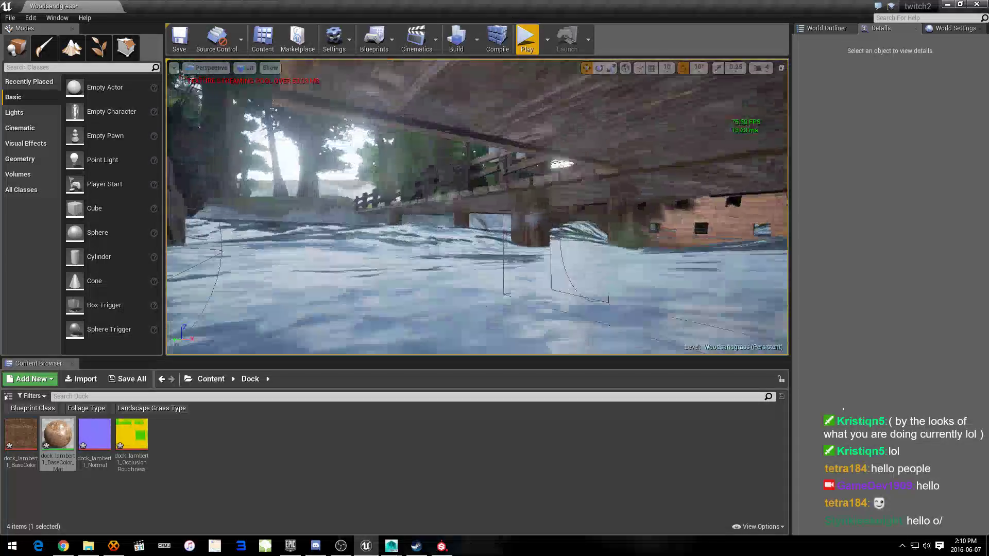
Step: Fly under the dock to inspect the legs, then enter Foliage mode with Shift+4
right_click_drag(477, 206, 476, 206)
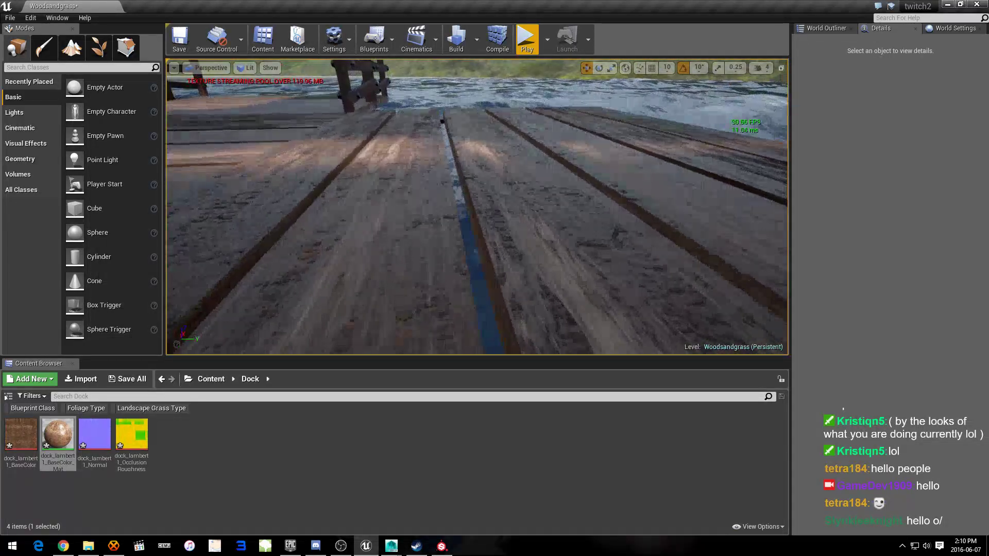
right_click_drag(476, 206, 476, 206)
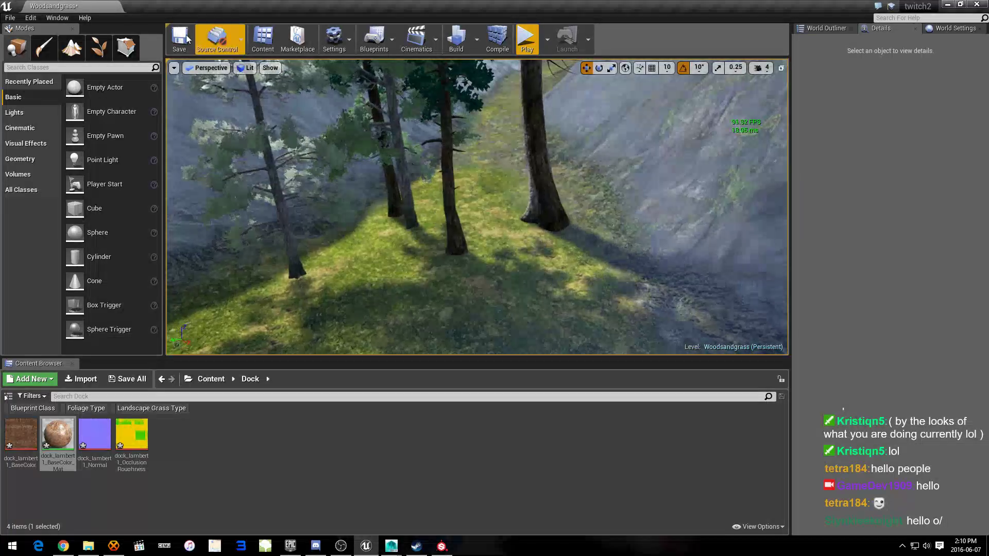
key("shift+4")
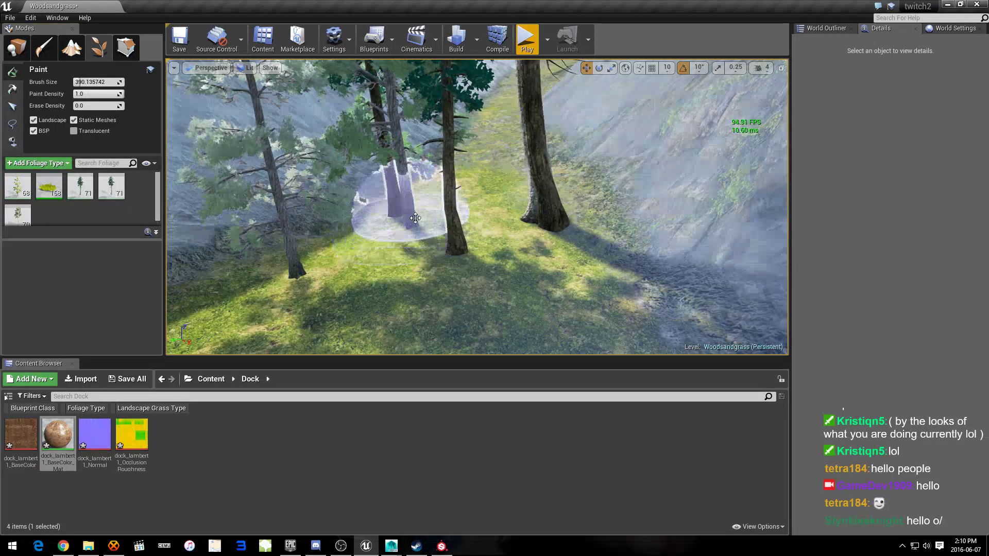
Step: Select every foliage type and paint trees and grass onto the hillside and path edge
left_click(23, 193)
left_click(316, 265, "shift")
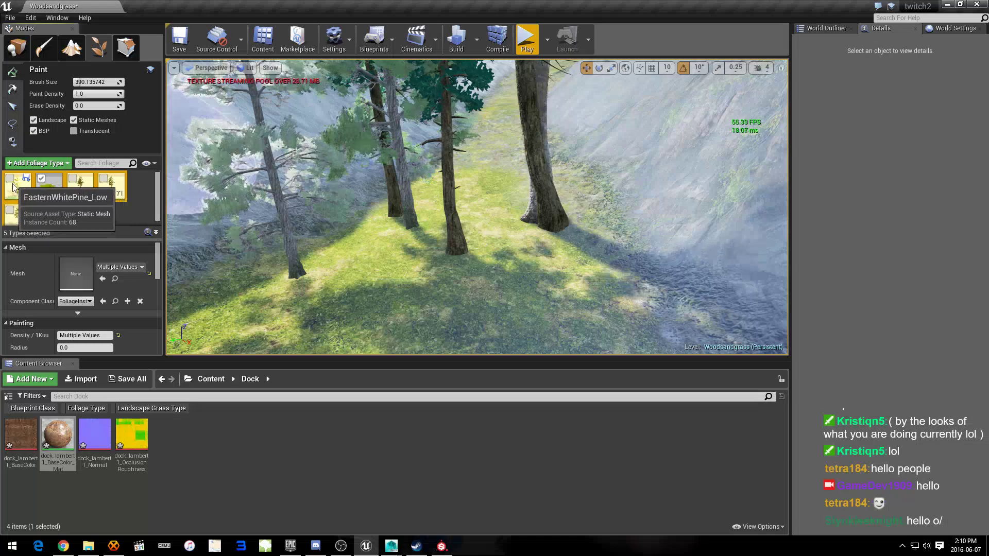
key("ctrl+a")
left_click_drag(316, 265, 532, 215, "shift")
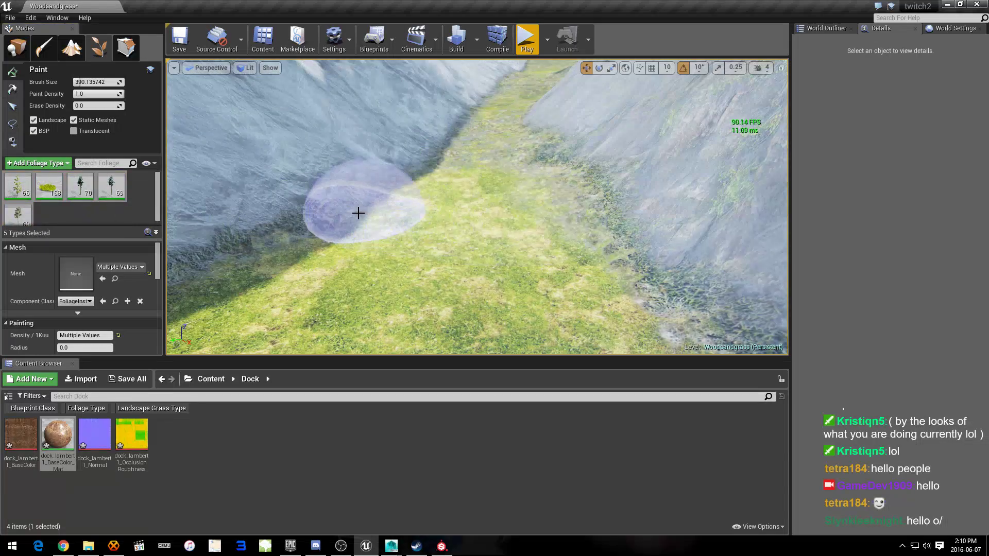
left_click_drag(358, 213, 404, 220)
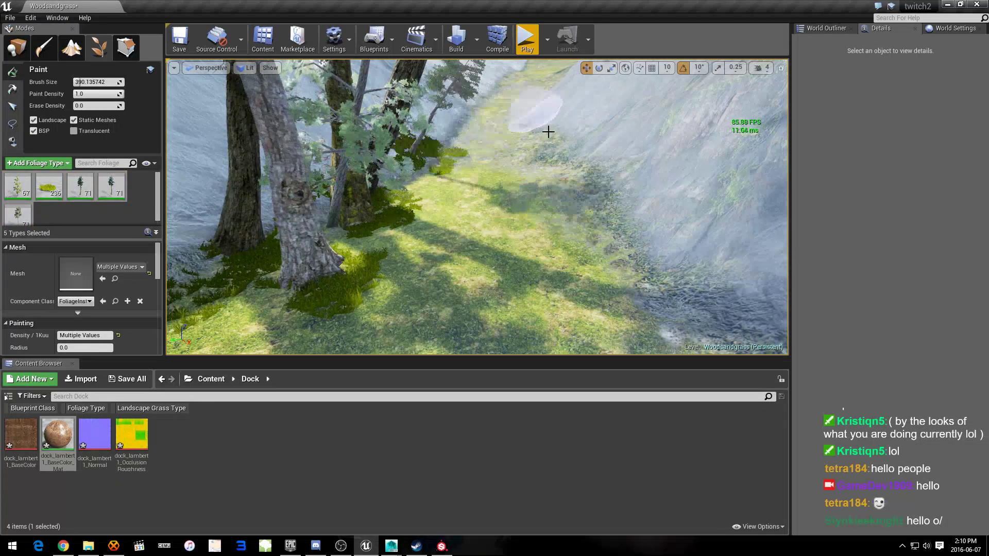
left_click_drag(427, 160, 635, 247)
mouse_move(635, 248)
right_mouse_down()
mouse_move(639, 196)
mouse_move(639, 268)
mouse_move(570, 269)
right_mouse_up()
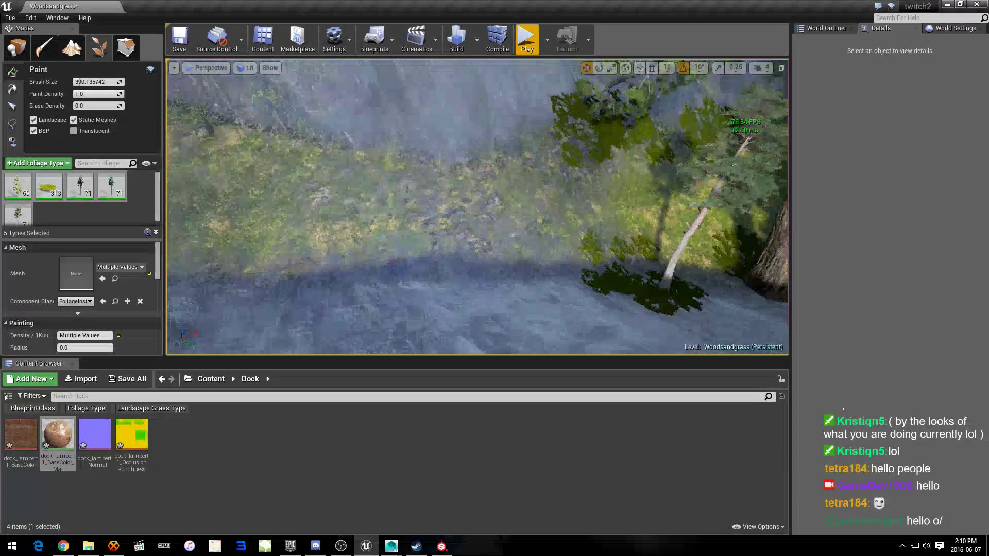
Step: Set the foliage brush size to 200 and paint along the tree line and forest floor
left_click(96, 82)
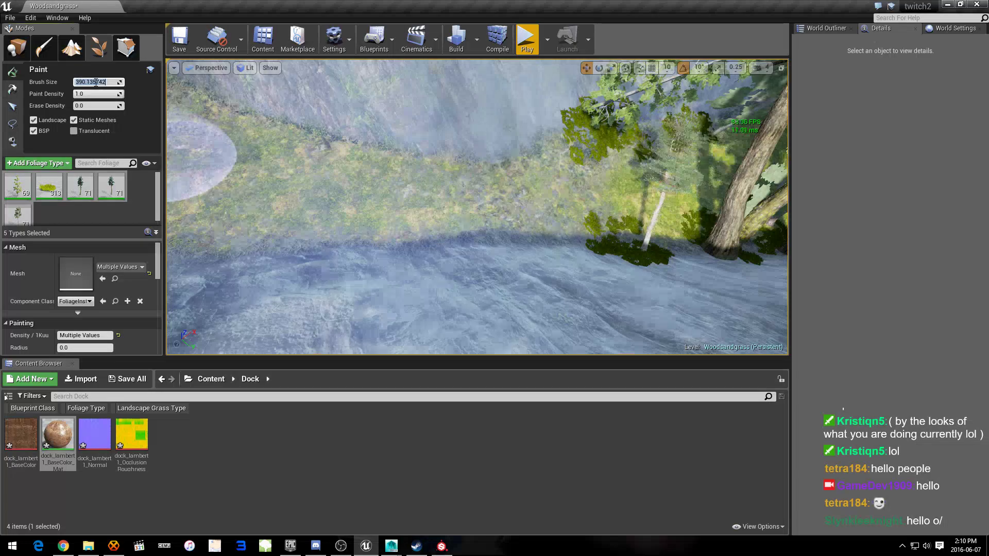
type("200")
key("Return")
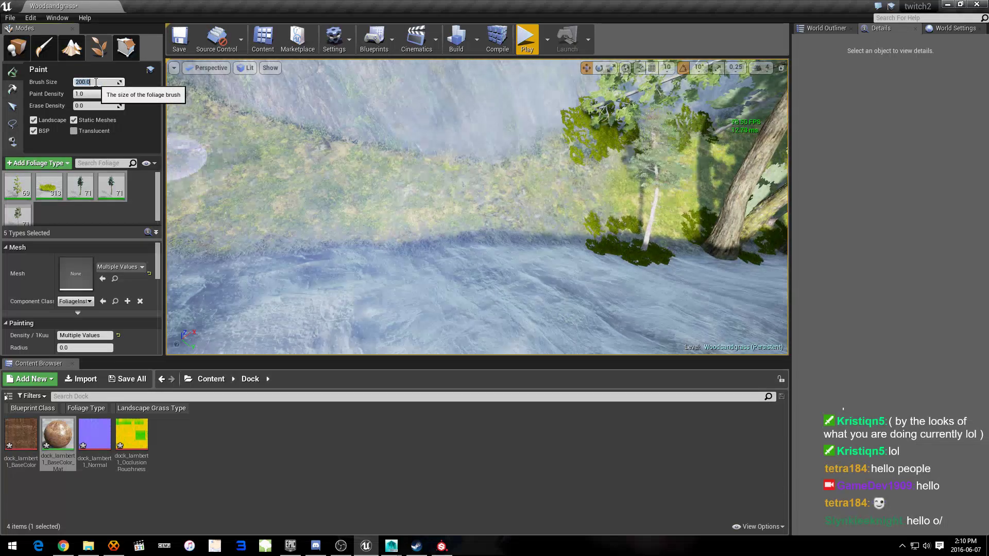
left_click_drag(575, 237, 336, 258)
right_click_drag(336, 257, 401, 168)
left_click_drag(402, 168, 609, 269)
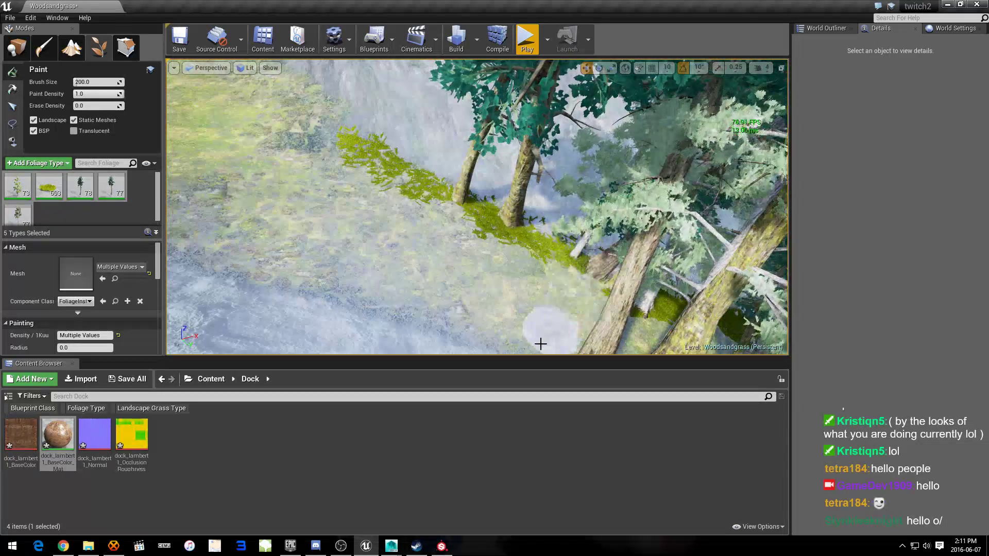
left_click_drag(540, 343, 515, 309)
right_click_drag(515, 309, 412, 288)
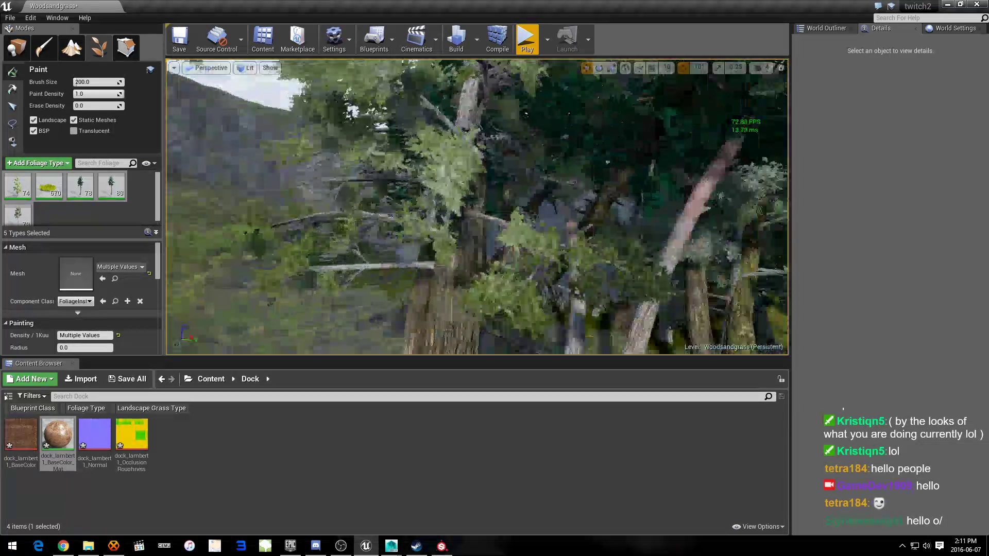
Step: Paint dense trees and grass across the grassy slope facing the windmill
right_click_drag(517, 214, 518, 214)
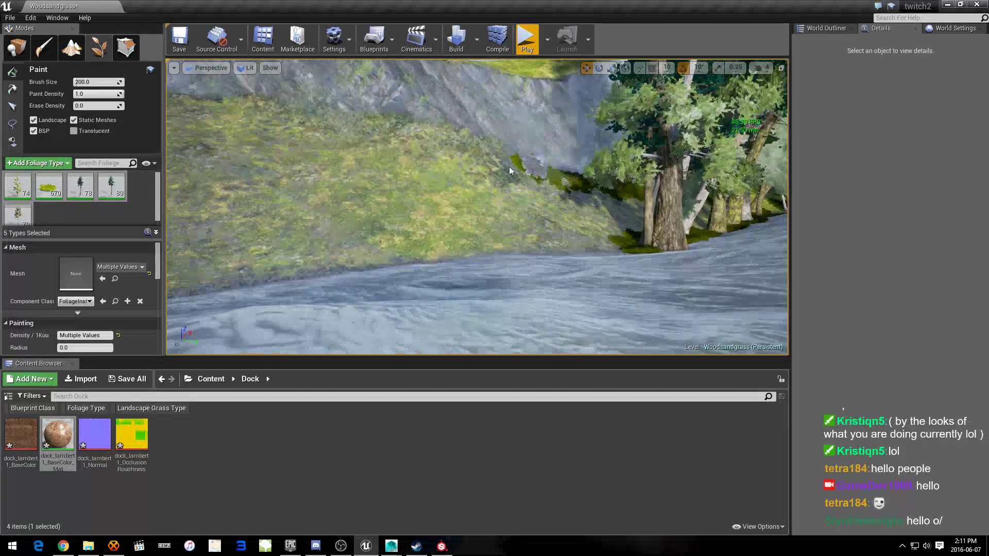
left_click_drag(510, 170, 304, 120)
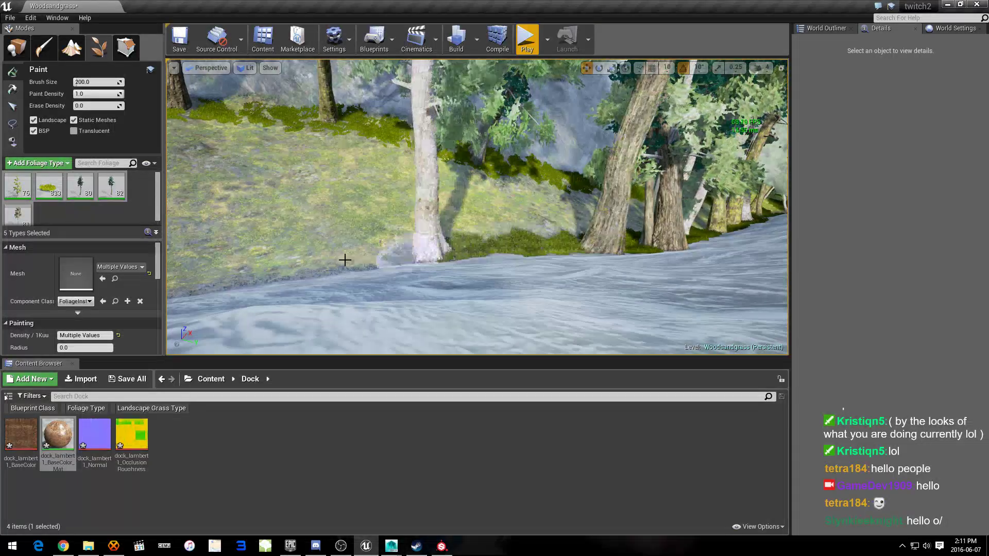
right_click_drag(470, 239, 470, 239)
left_click(580, 187)
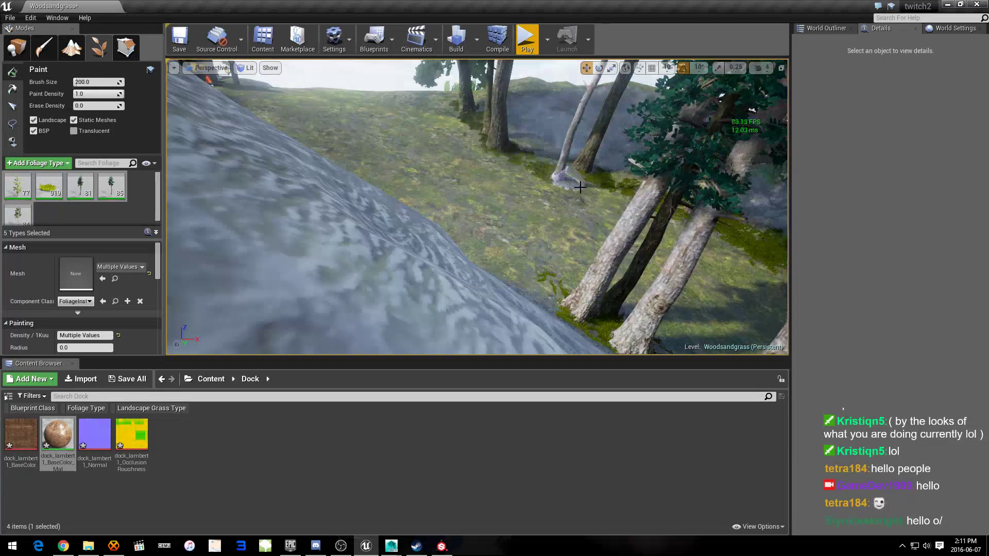
right_click_drag(477, 168, 477, 168)
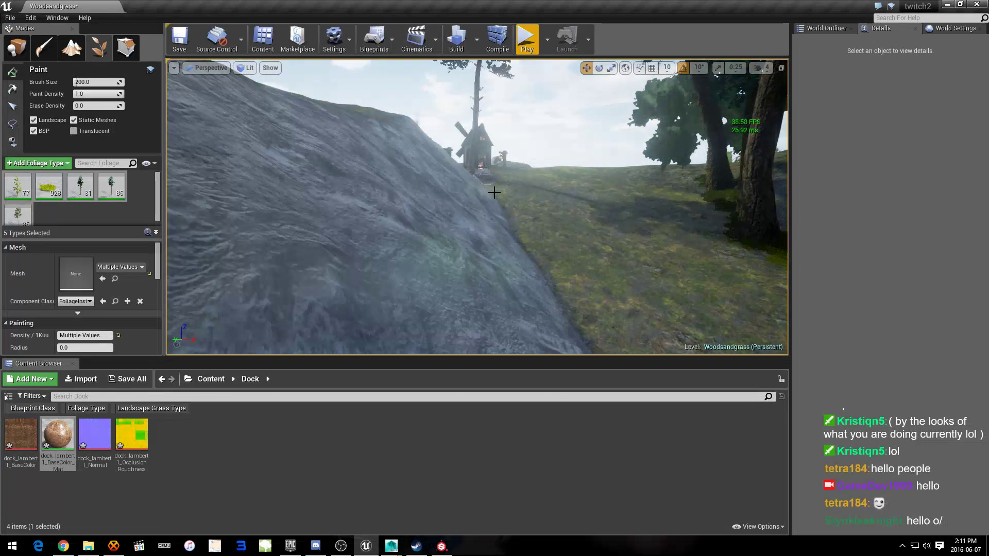
left_click_drag(578, 350, 564, 253)
left_click_drag(508, 195, 548, 229)
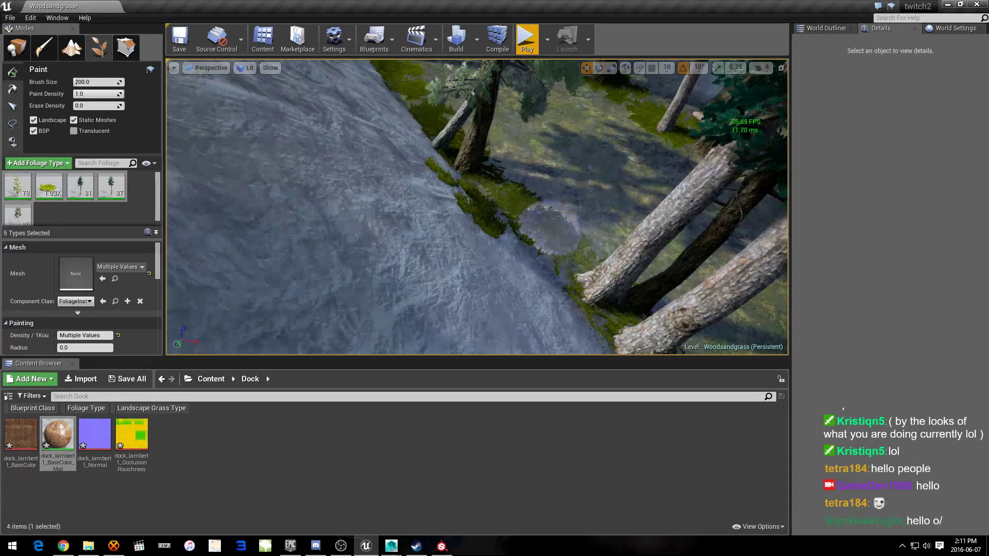
mouse_move(477, 168)
right_mouse_down()
mouse_move(460, 173)
mouse_move(460, 199)
right_mouse_up()
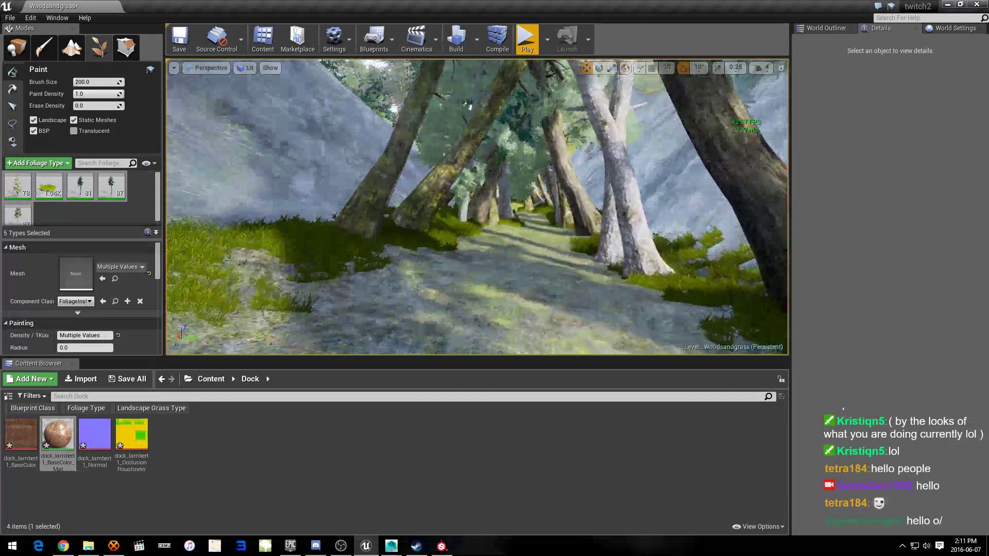
right_click_drag(500, 191, 501, 190)
left_click(501, 190)
right_click_drag(270, 140, 271, 141)
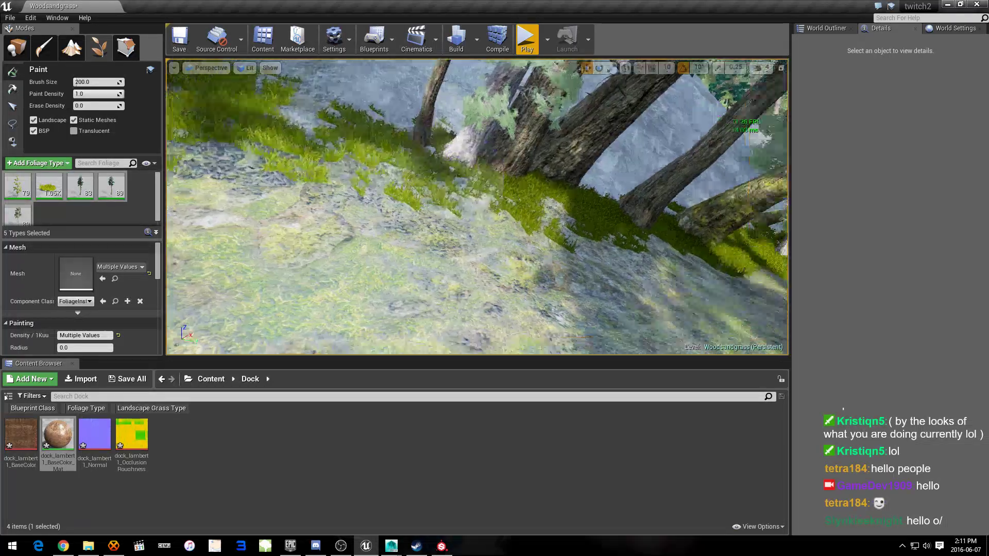
Step: Narrow painting to three foliage types and paint grass patches beside the path
left_click(80, 186)
left_click(111, 187, "ctrl")
left_click(17, 215, "ctrl")
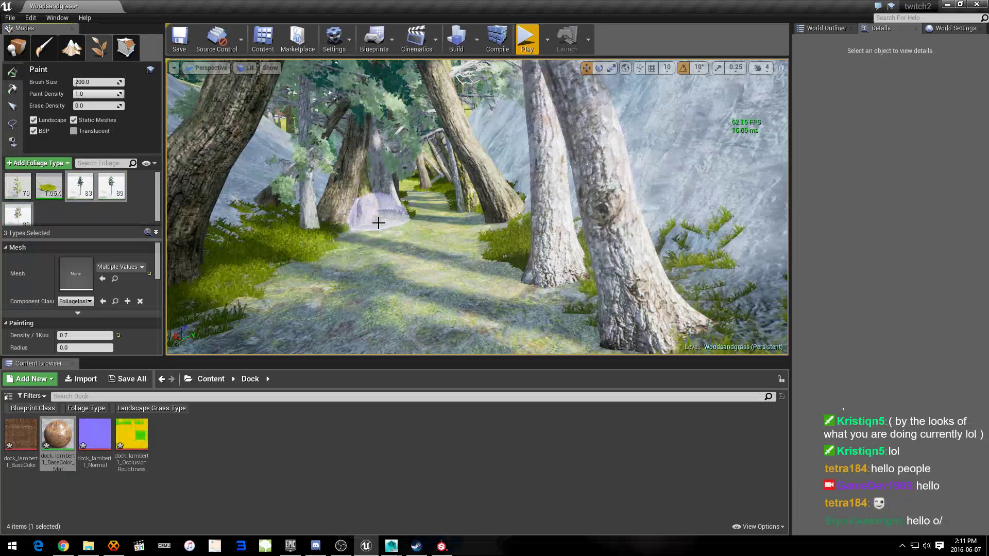
left_click_drag(378, 222, 354, 247)
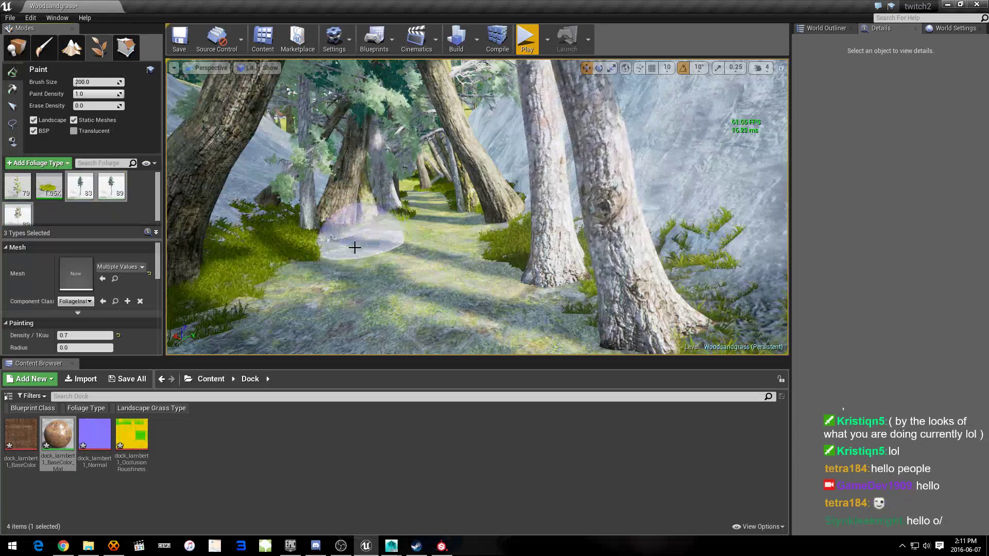
left_click(75, 47)
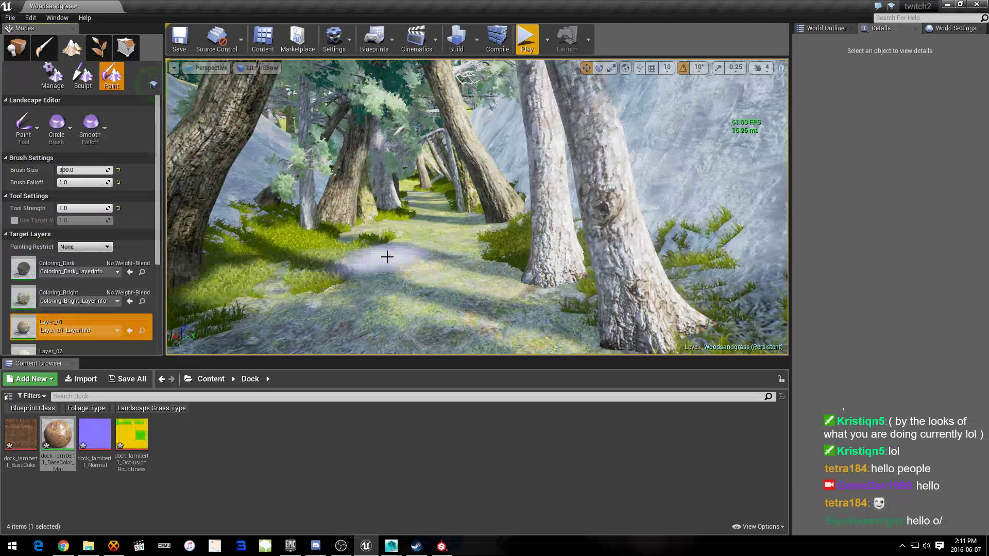
Step: Paint a Layer_01 gravel stroke down the middle of the clearing with the 300 brush
left_click_drag(424, 220, 410, 276)
scroll(411, 276, "up", 3)
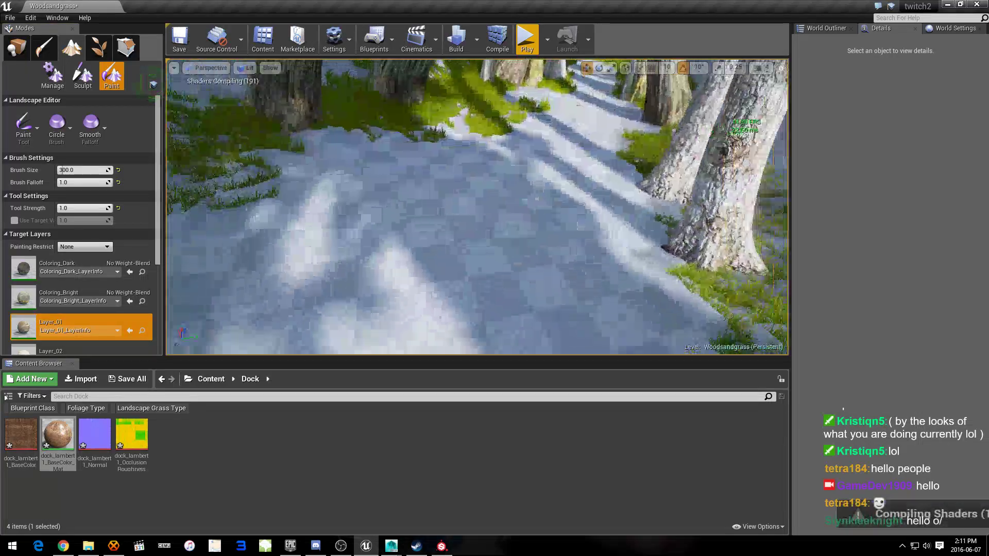
scroll(479, 185, "down", 3)
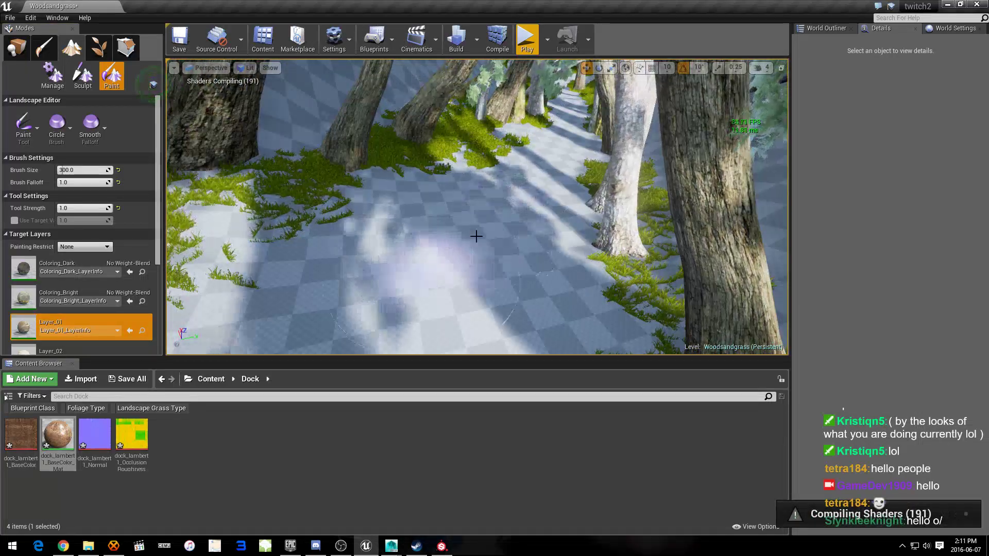
scroll(473, 266, "up", 4)
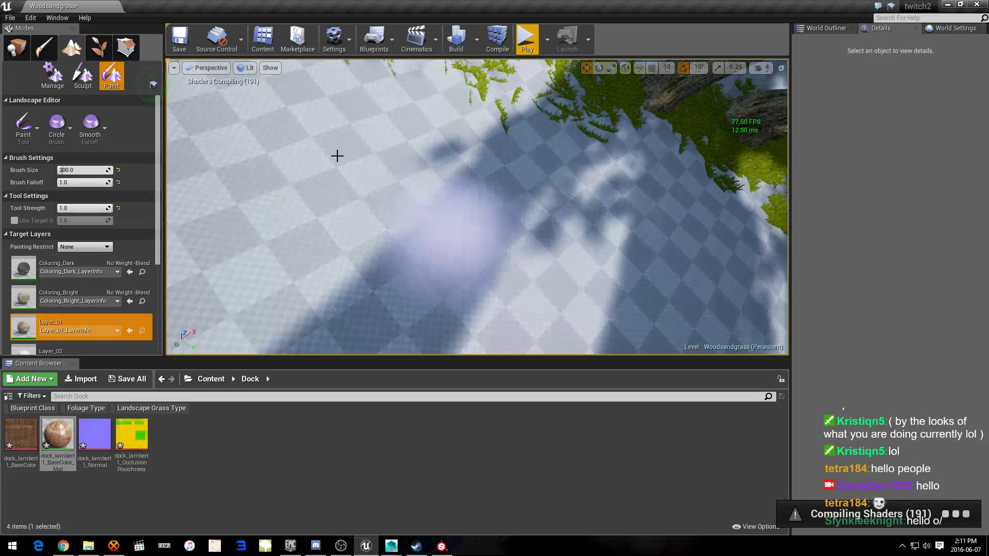
scroll(490, 243, "down", 4)
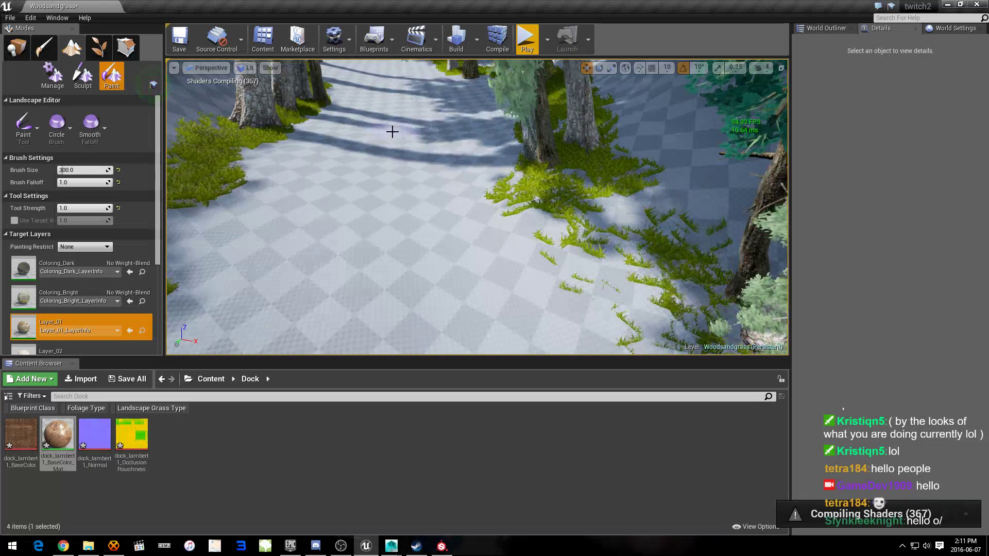
scroll(418, 98, "up", 2)
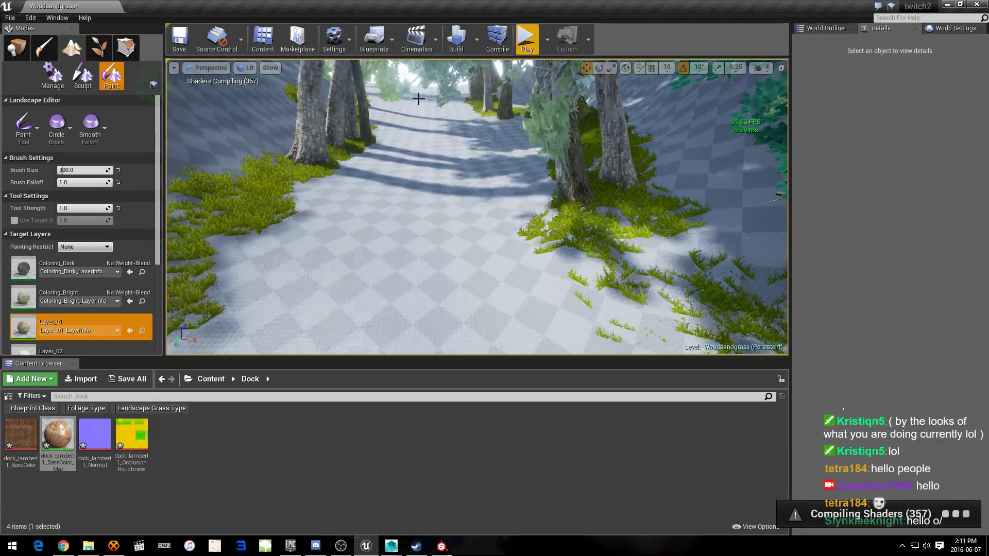
Step: Fly along and above the painted dirt strip to check it among the trees
mouse_move(426, 298)
right_mouse_down()
mouse_move(427, 335)
mouse_move(410, 228)
right_mouse_up()
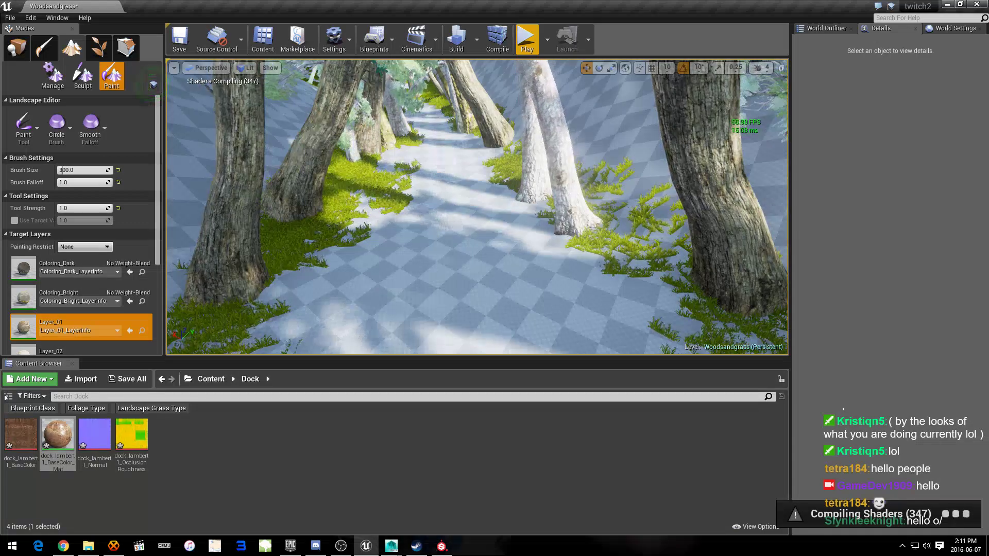
mouse_move(411, 227)
right_mouse_down()
mouse_move(392, 229)
mouse_move(468, 312)
right_mouse_up()
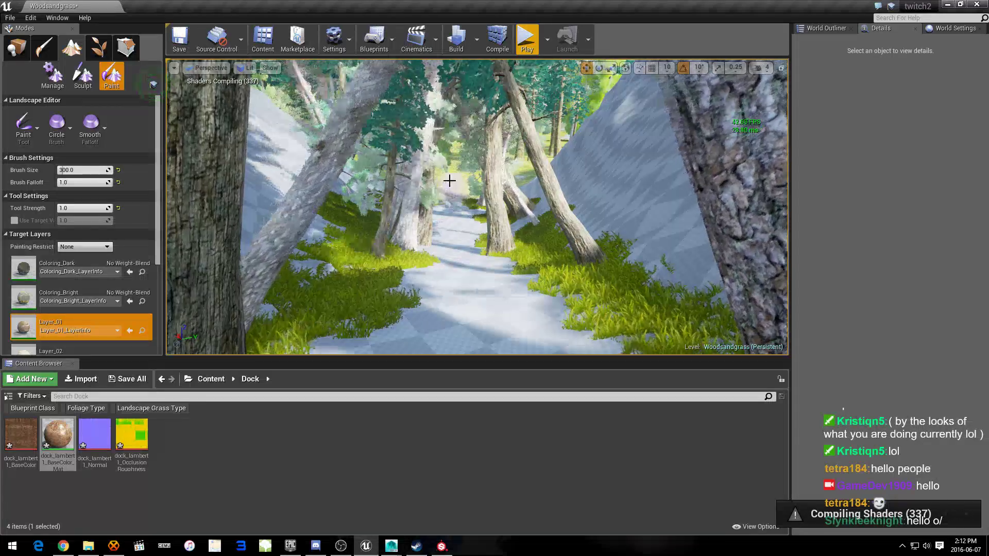
right_click_drag(461, 188, 466, 199)
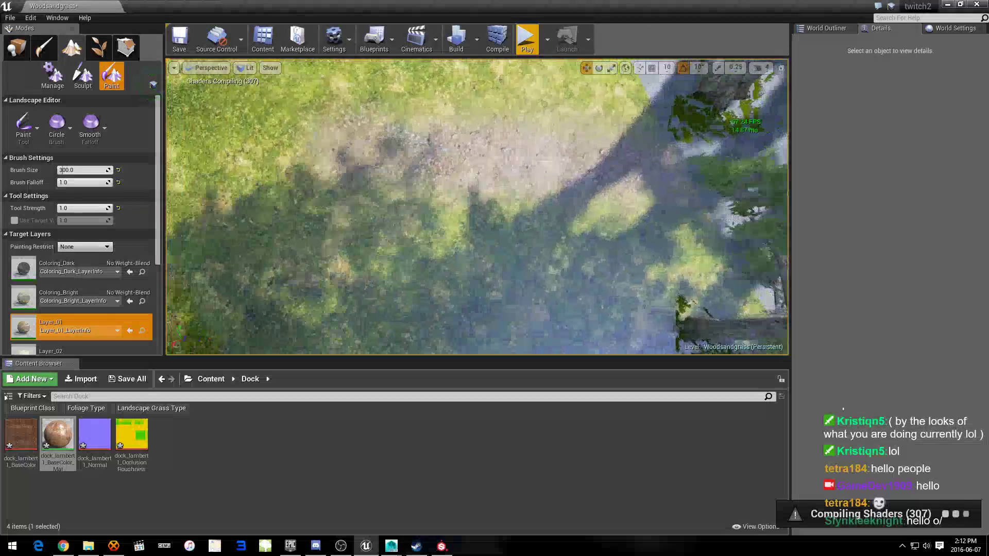
right_click_drag(654, 166, 655, 166)
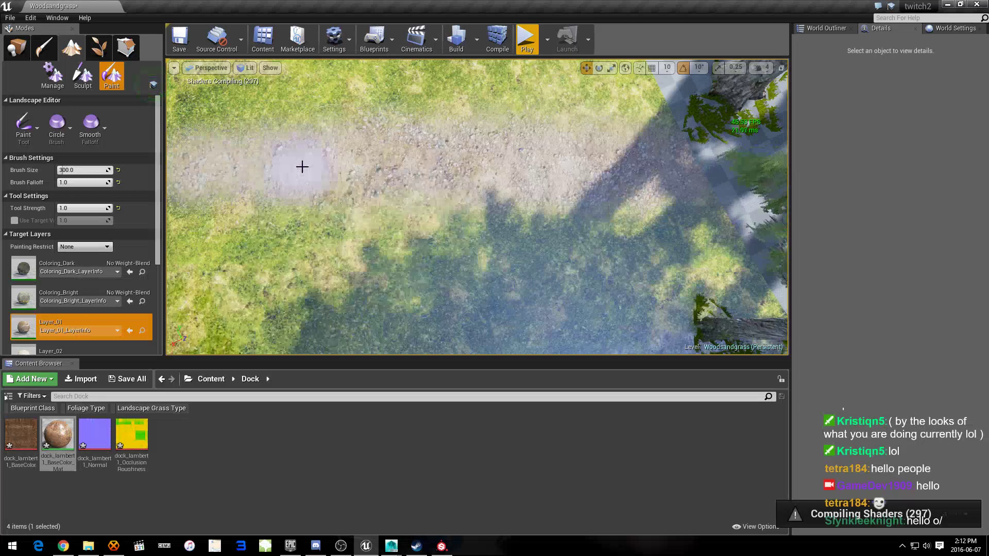
right_click_drag(328, 166, 391, 201)
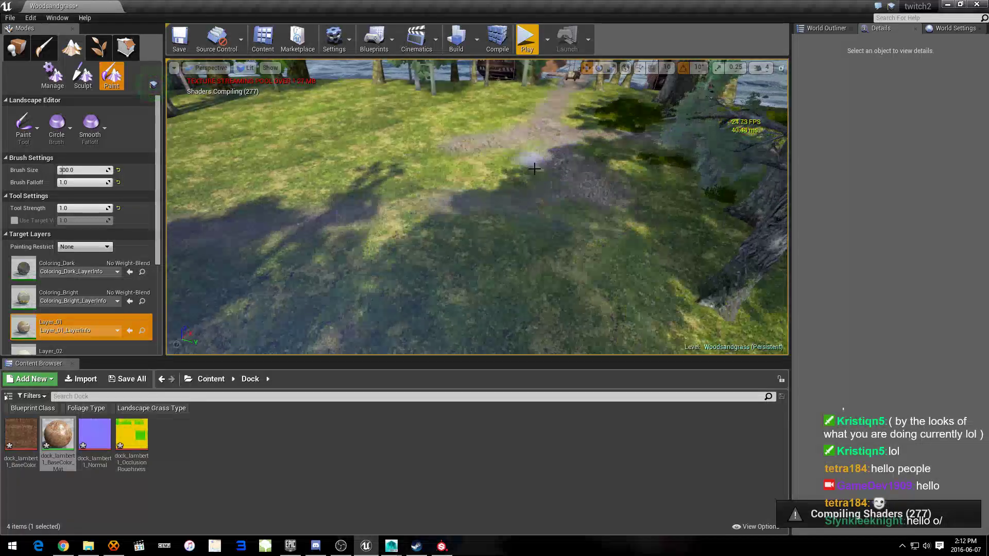
right_click_drag(503, 214, 503, 214)
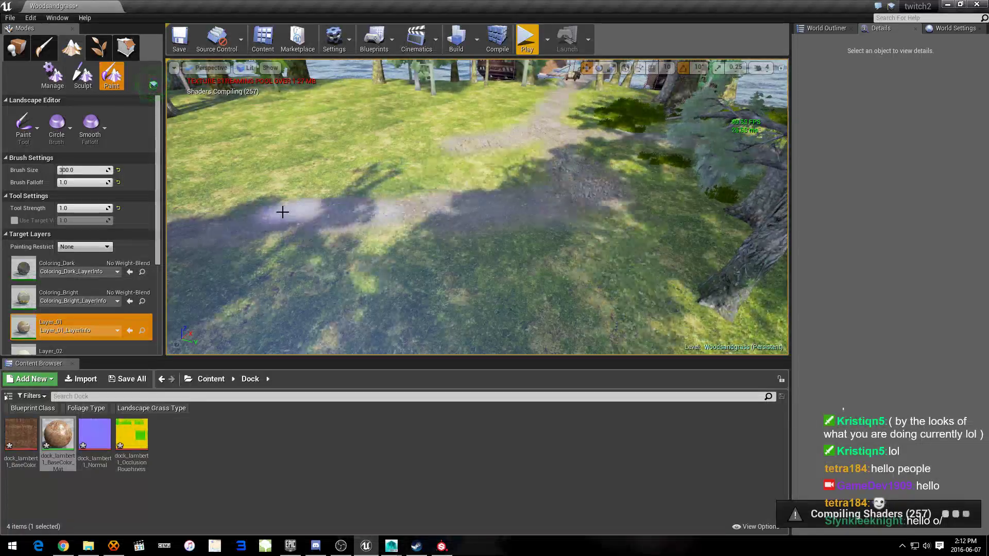
right_click_drag(262, 219, 262, 219)
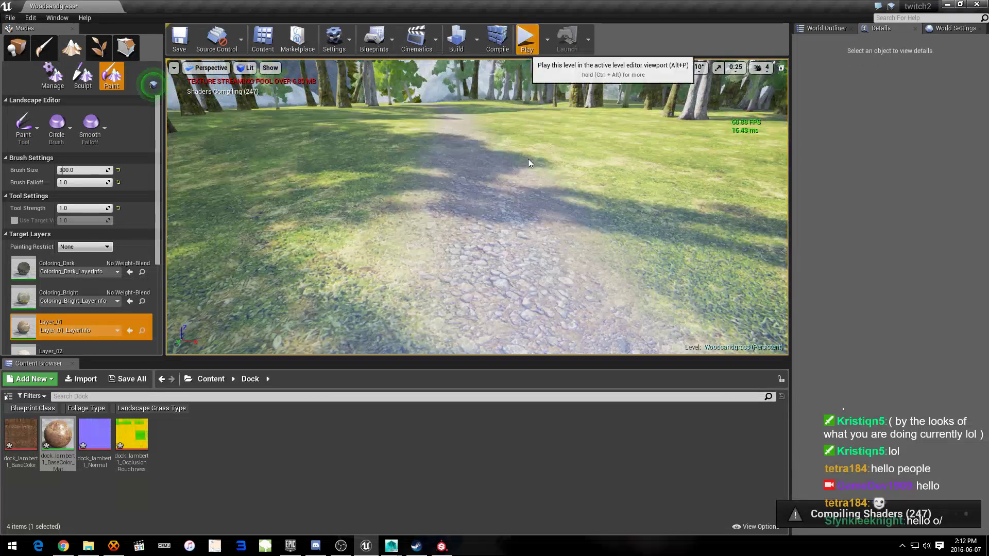
Step: Test-play the level along the new path, stop it, and return to Place mode
key("w")
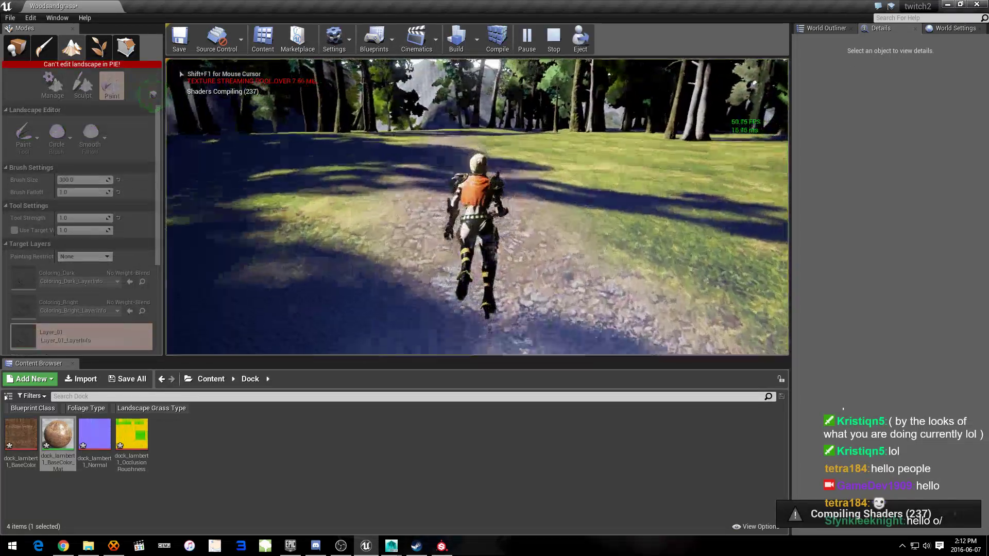
key("Escape")
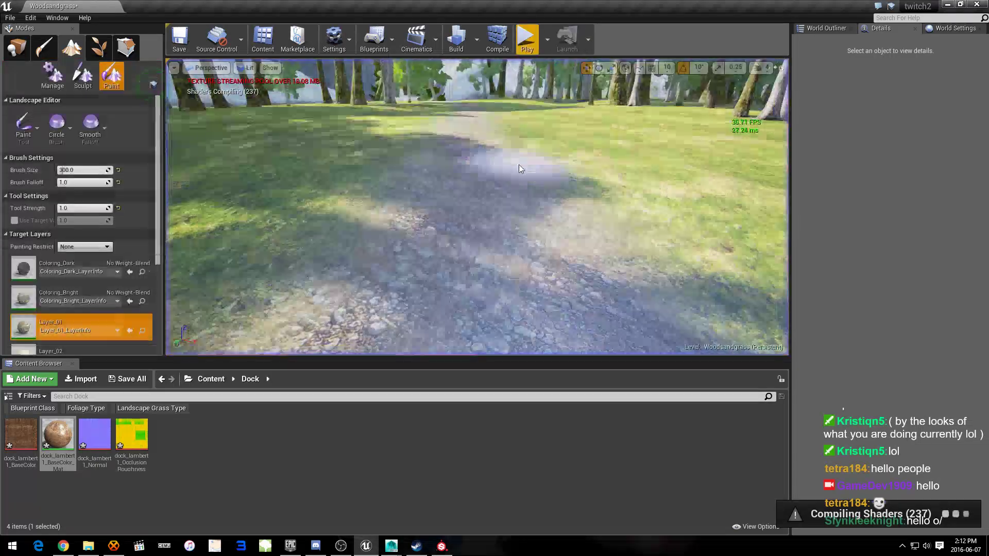
key("shift+1")
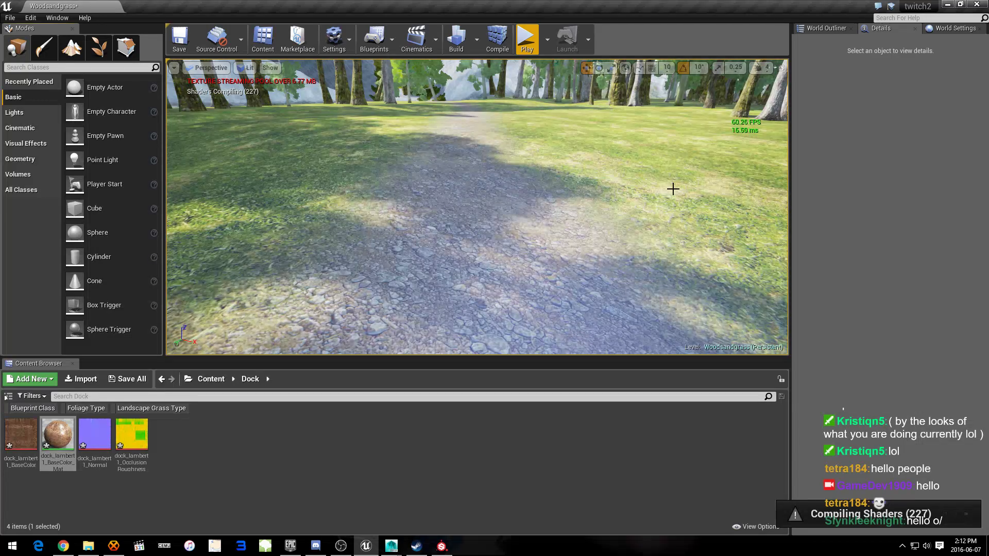
Step: Fly the camera across the grass and along the path back toward the dock
right_click_drag(672, 189, 585, 177)
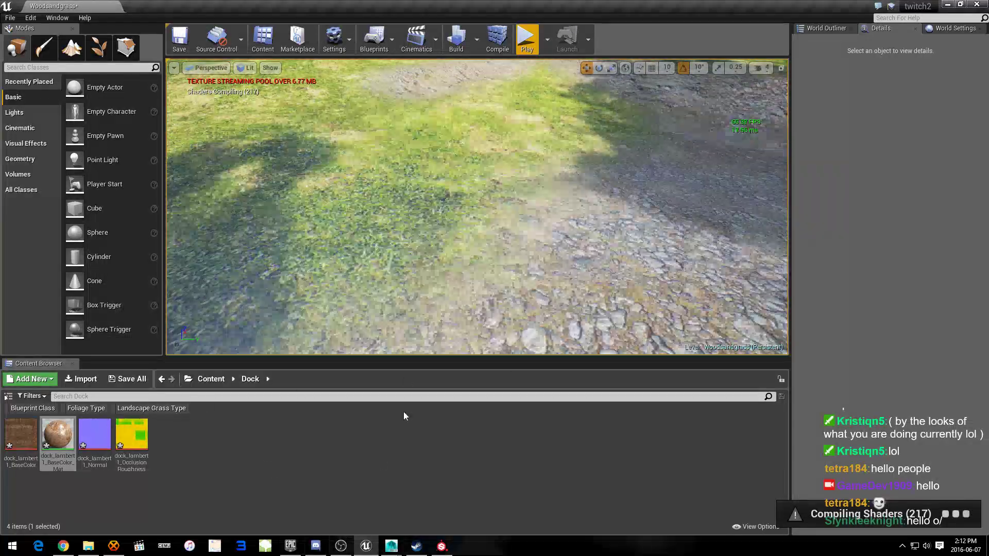
right_click_drag(433, 341, 434, 341)
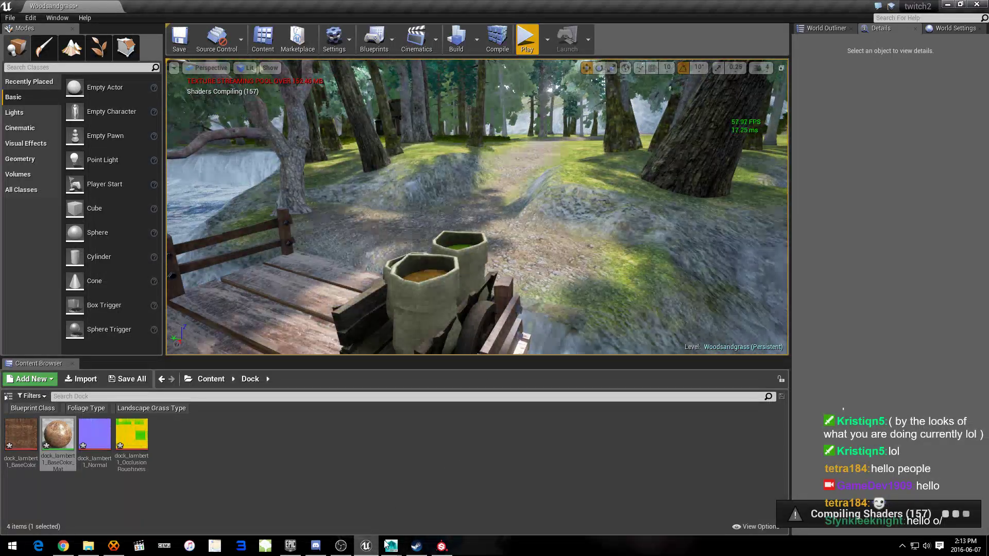
mouse_move(352, 552)
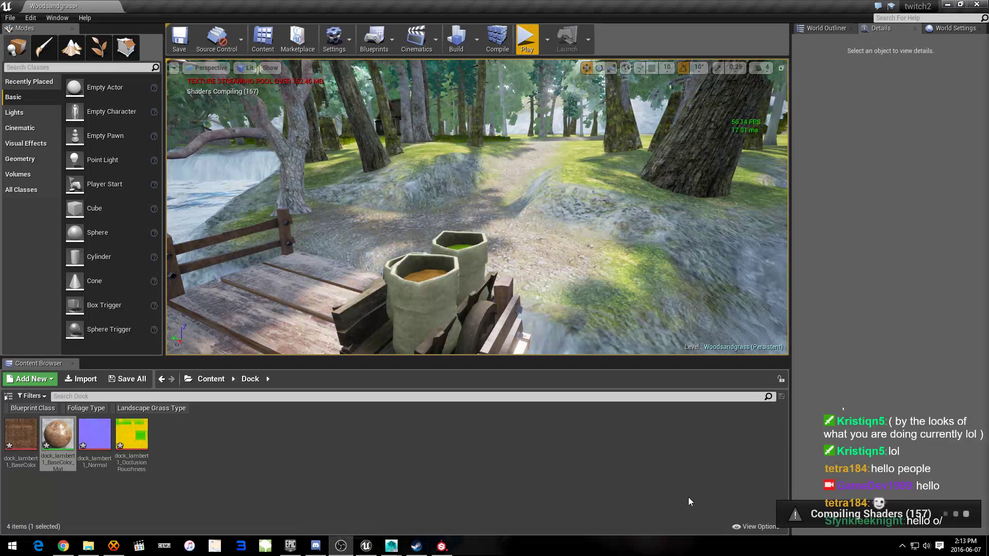